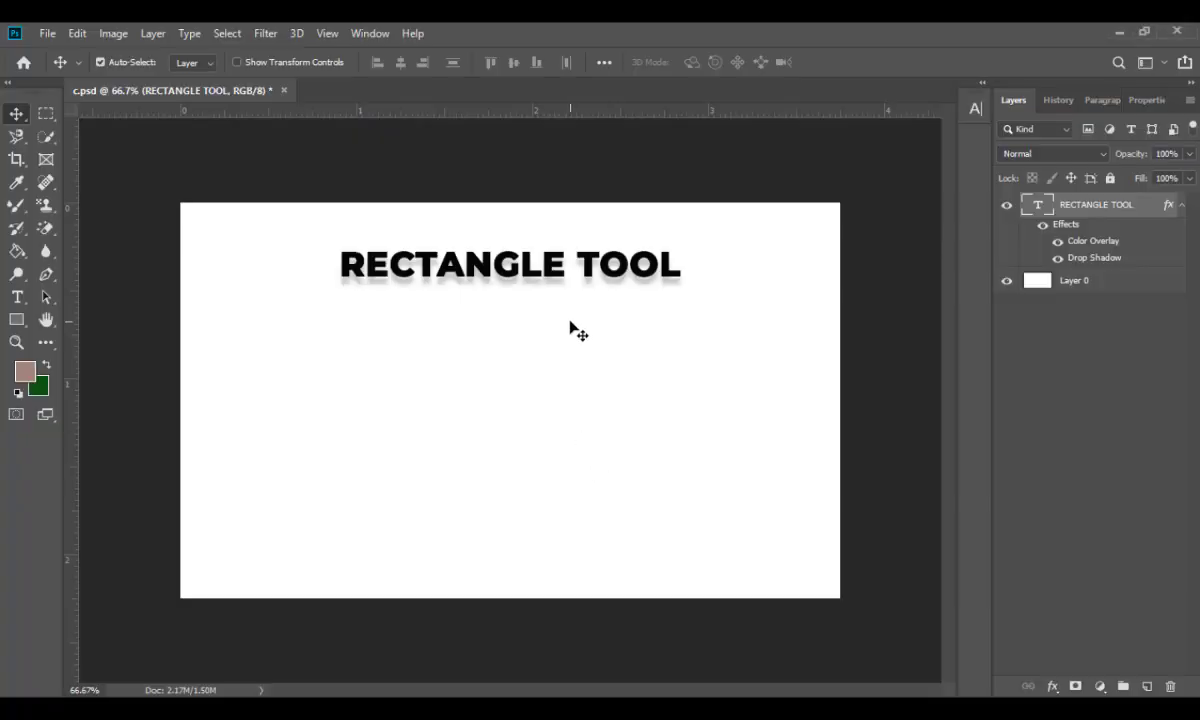
Step: Nudge the RECTANGLE TOOL title and activate the Rectangle Tool in Shape mode
{"action": "left_click_drag", "start_coordinate": [591, 268], "coordinate": [589, 264]}
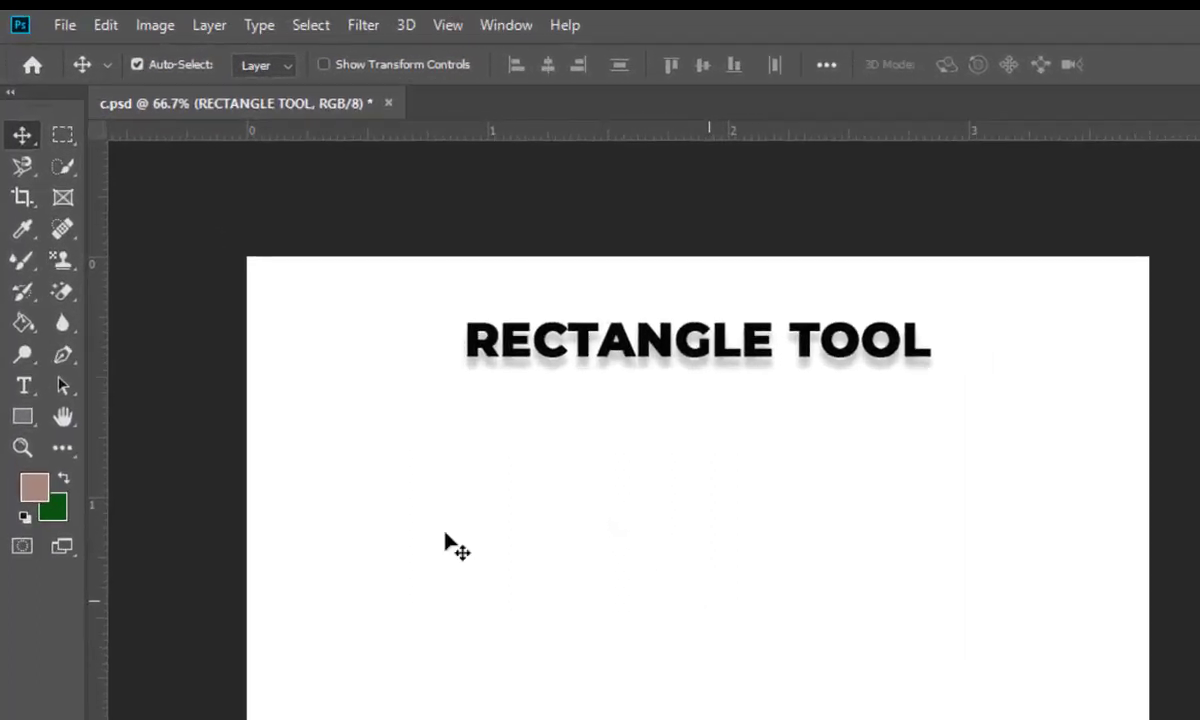
{"action": "left_click", "coordinate": [19, 322]}
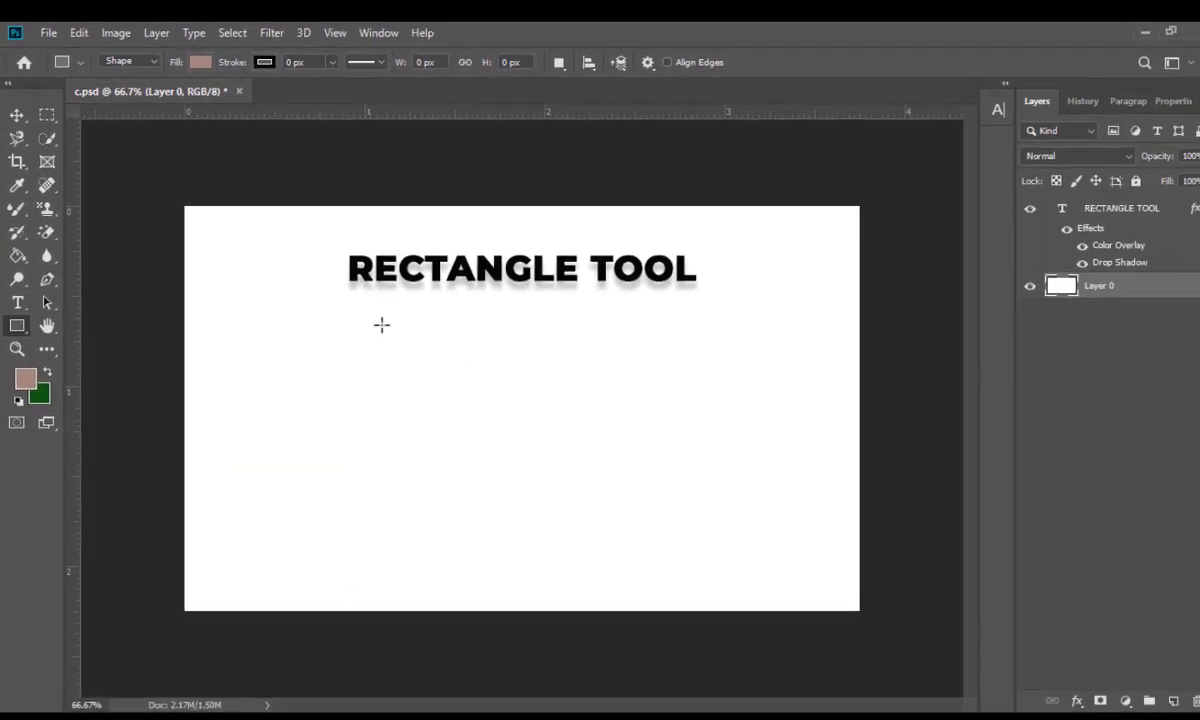
Step: Draw a 338 × 298 px rectangle below the title with no stroke
{"action": "mouse_move", "coordinate": [342, 363]}
{"action": "left_mouse_down"}
{"action": "mouse_move", "coordinate": [691, 516]}
{"action": "mouse_move", "coordinate": [539, 537]}
{"action": "left_mouse_up"}
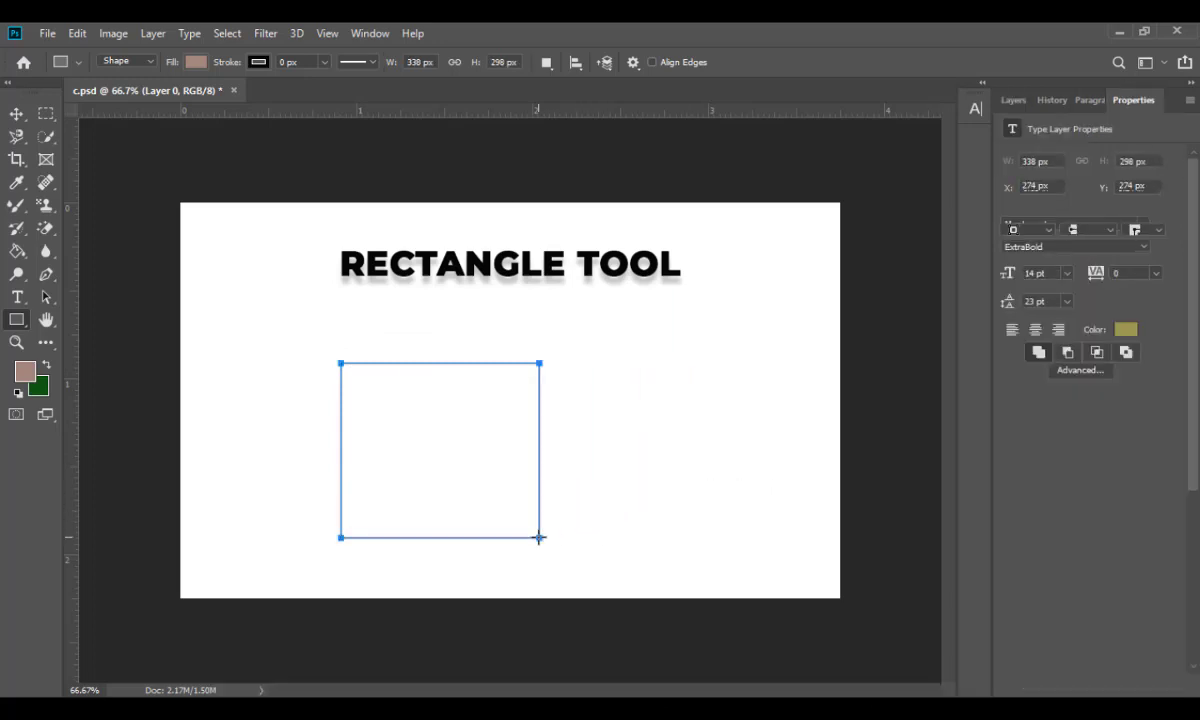
{"action": "left_click", "coordinate": [1046, 210]}
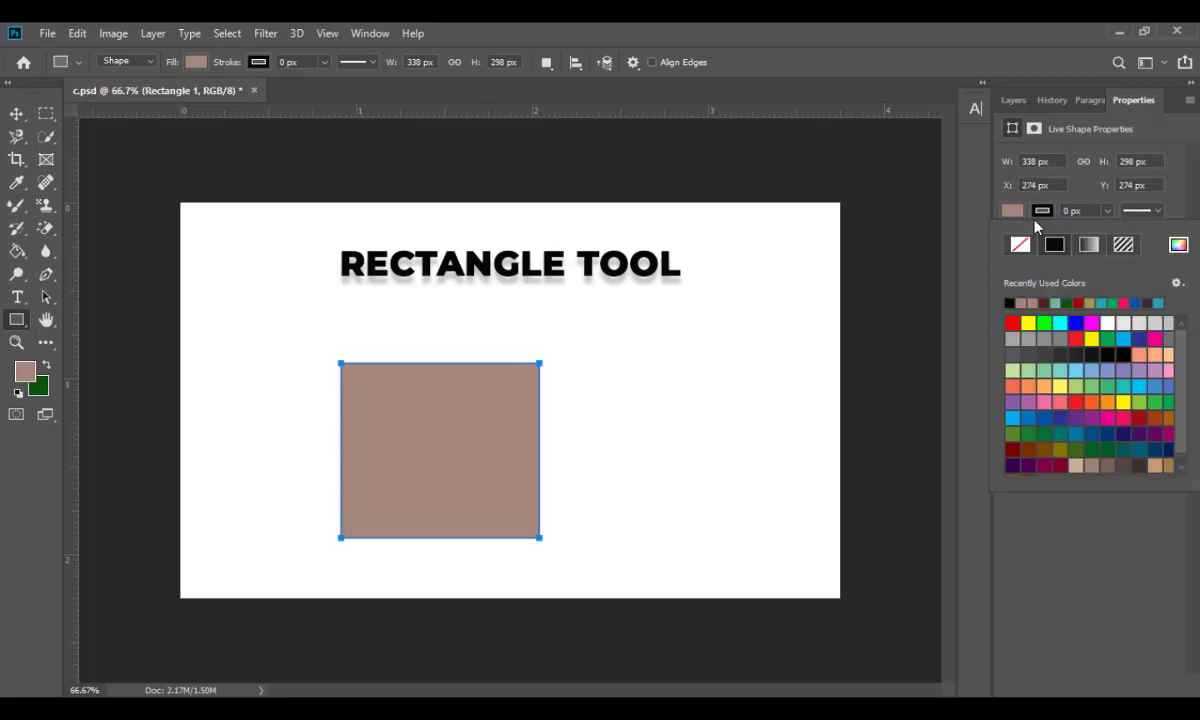
{"action": "left_click", "coordinate": [1020, 246]}
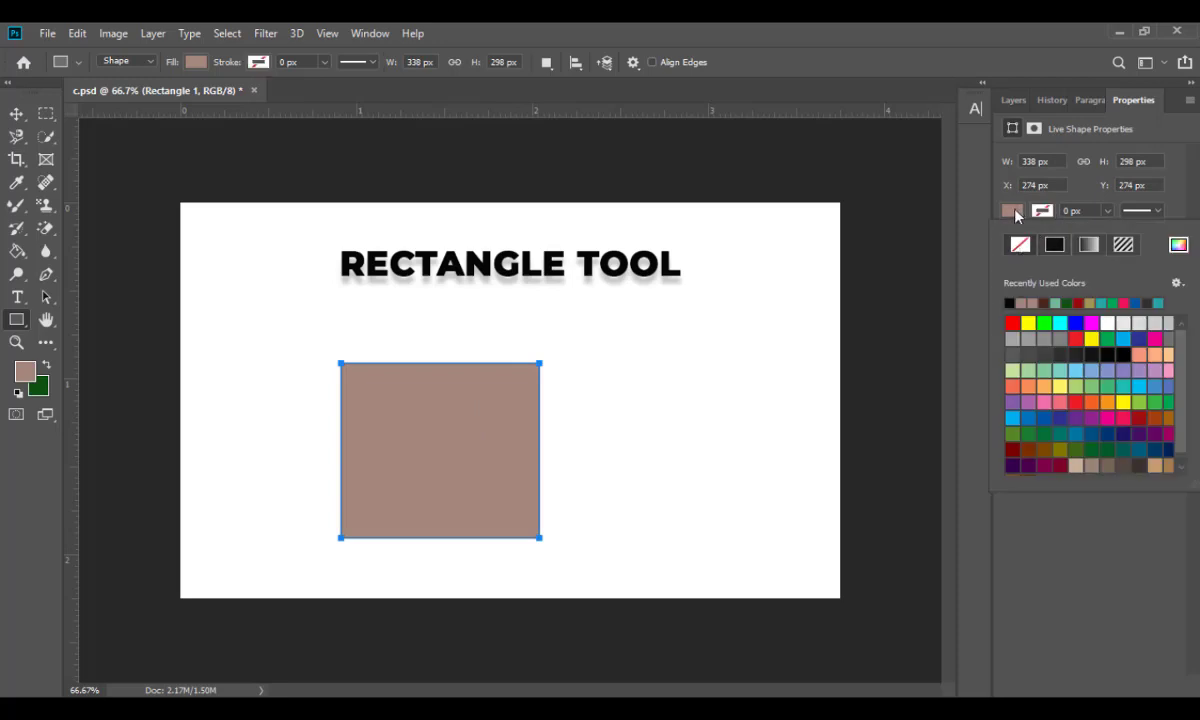
Step: Try several fill swatches and settle on a muted periwinkle blue fill
{"action": "left_click", "coordinate": [1013, 211]}
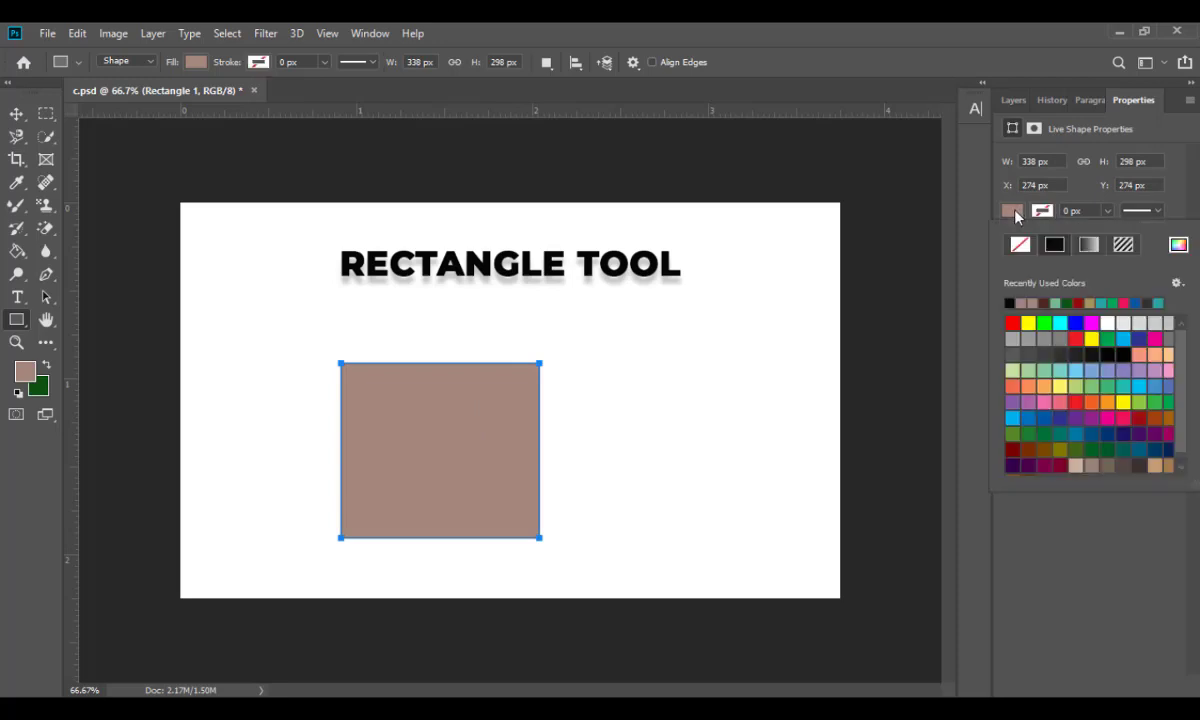
{"action": "left_click", "coordinate": [1016, 299]}
{"action": "left_click", "coordinate": [1033, 302]}
{"action": "left_click", "coordinate": [1113, 371]}
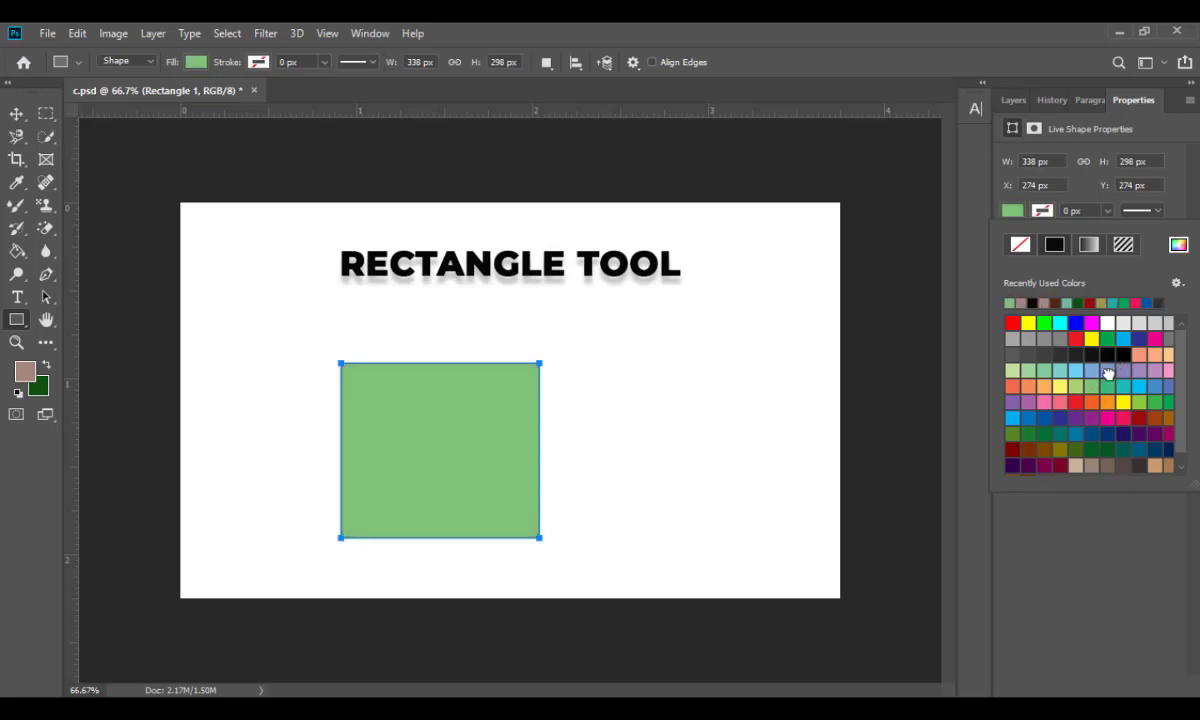
{"action": "left_click", "coordinate": [1093, 370]}
{"action": "left_click", "coordinate": [1094, 372]}
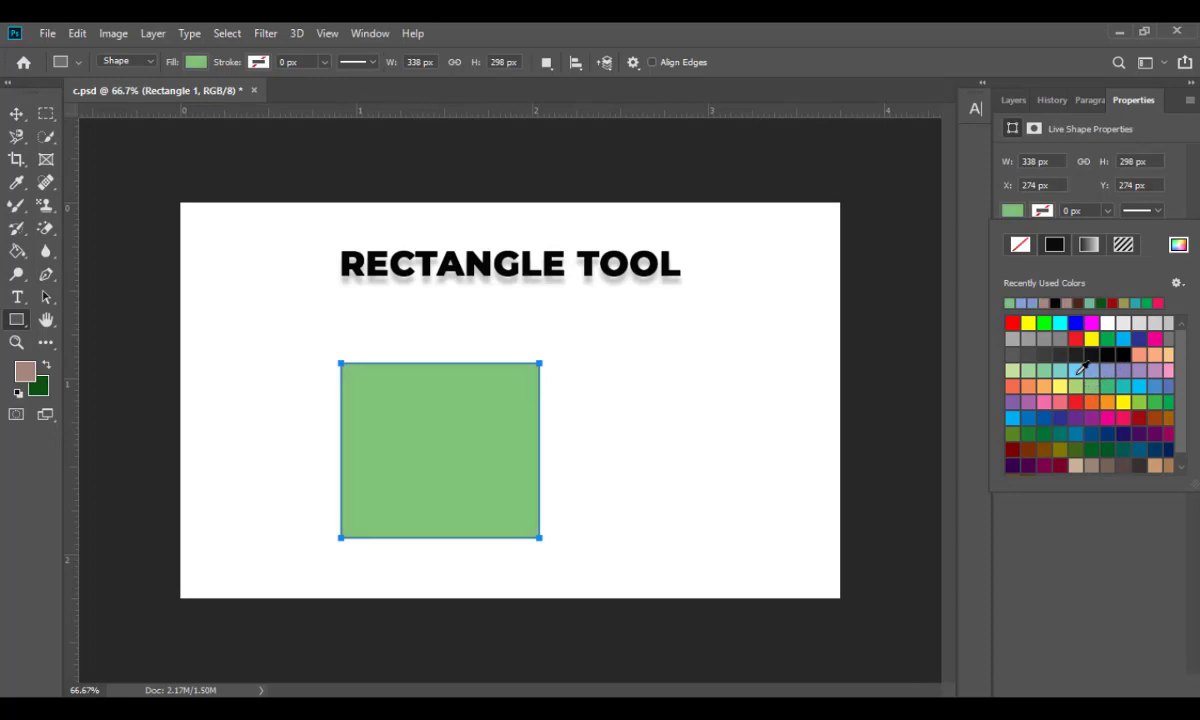
{"action": "left_click", "coordinate": [1088, 372]}
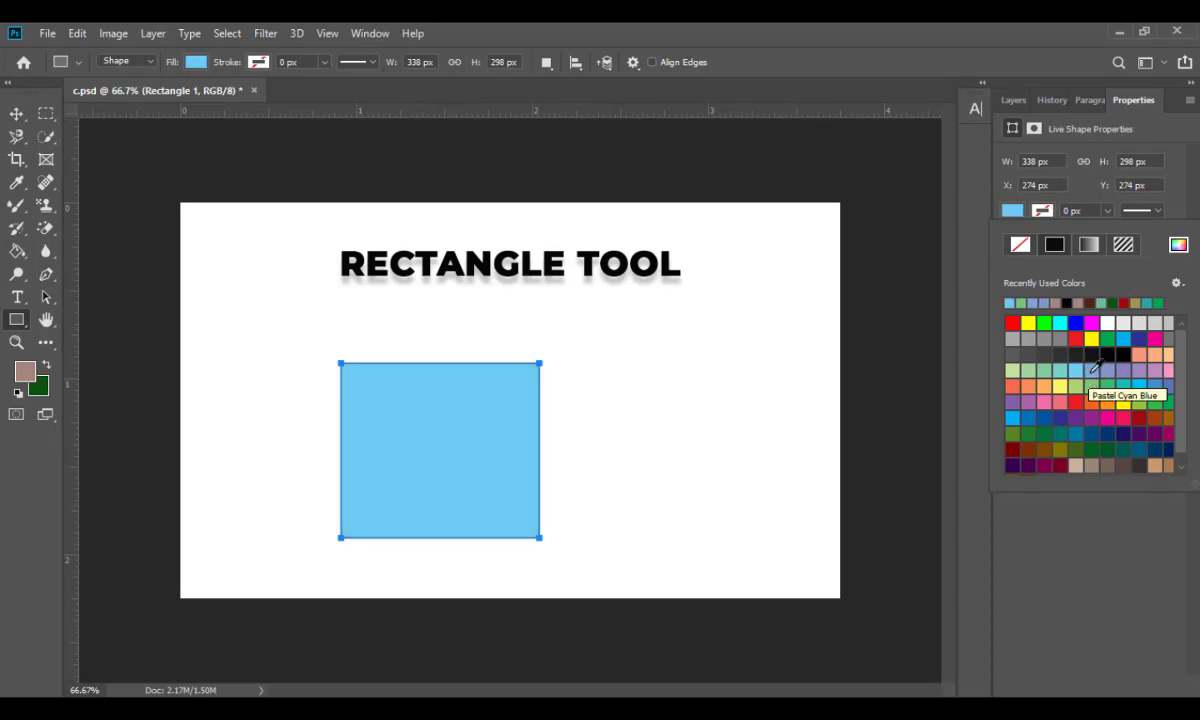
{"action": "left_click", "coordinate": [1091, 372]}
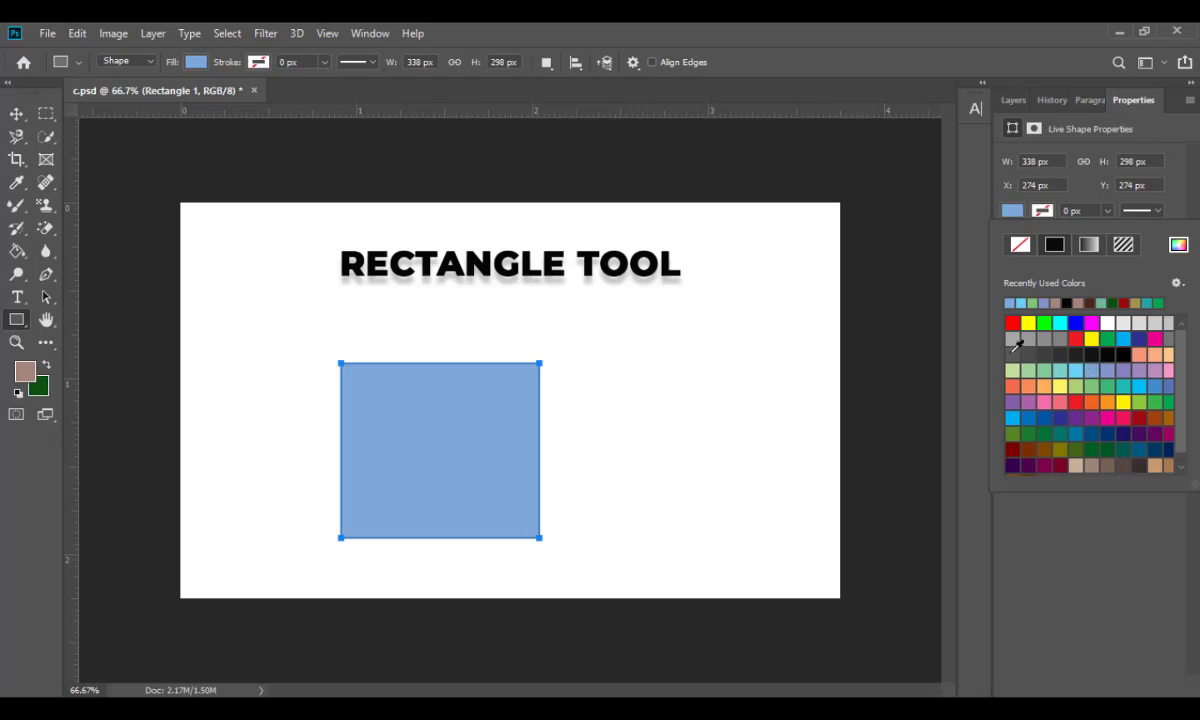
{"action": "left_click", "coordinate": [721, 381]}
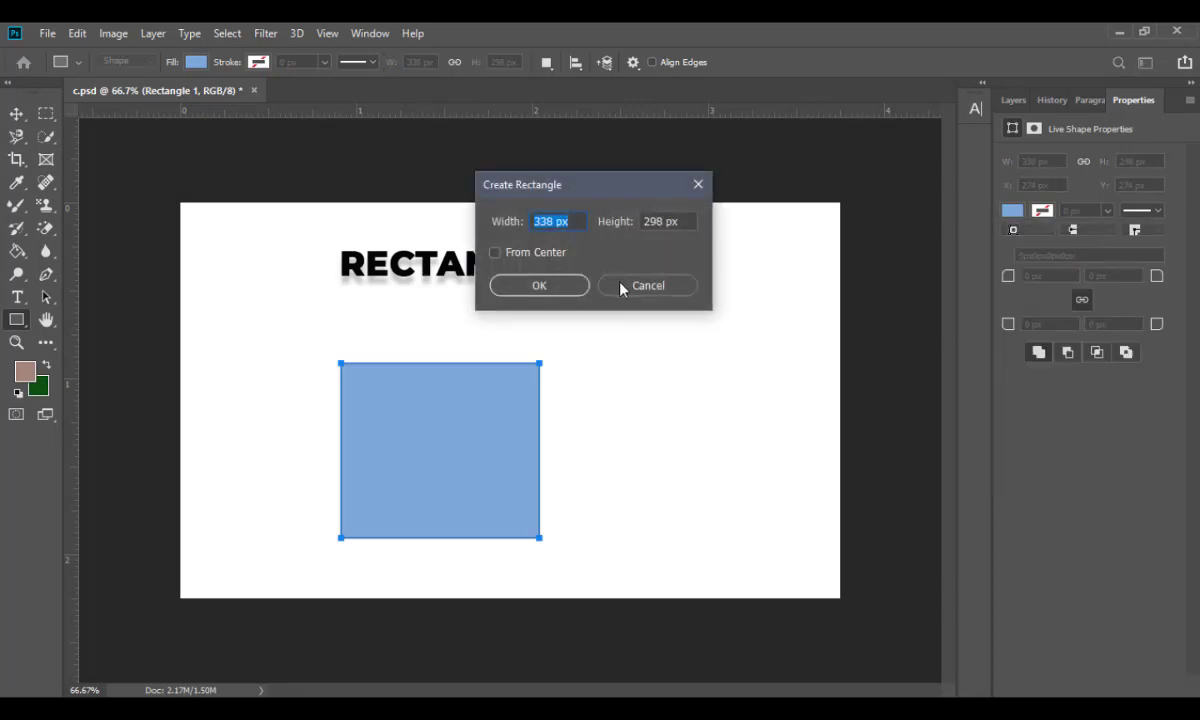
Step: Dismiss the Create Rectangle dialog and nudge the rectangle left to X 271 px
{"action": "left_click", "coordinate": [621, 288]}
{"action": "left_click", "coordinate": [16, 113]}
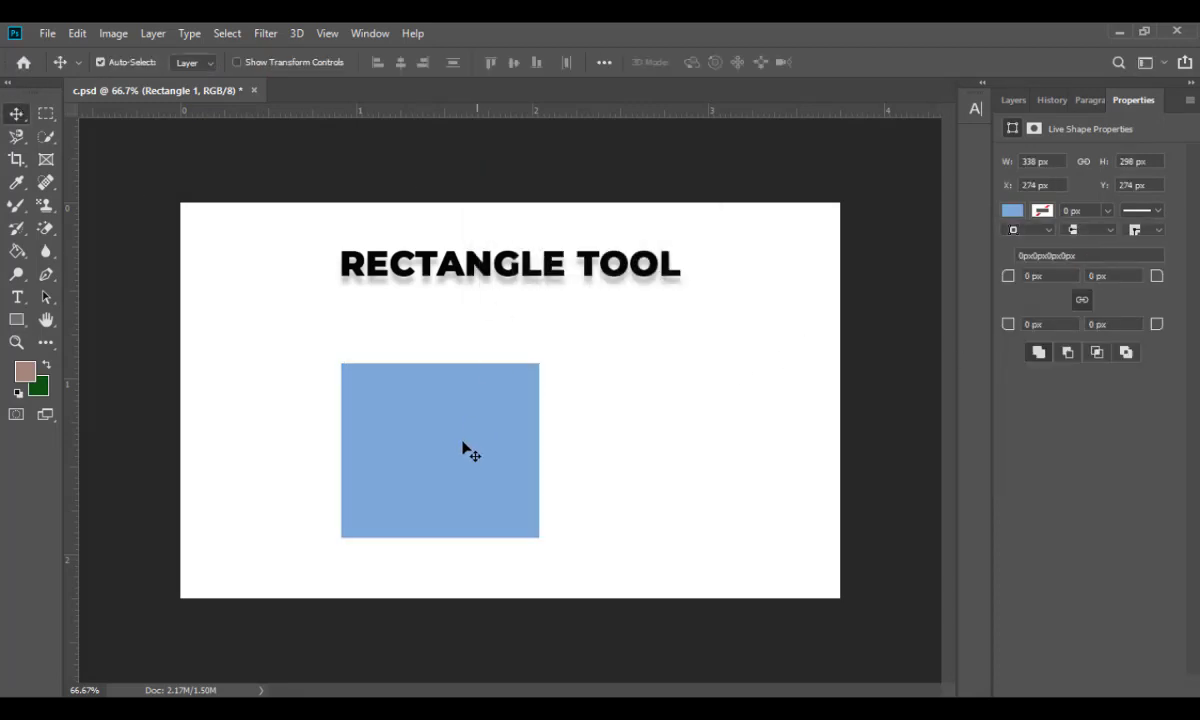
{"action": "mouse_move", "coordinate": [463, 443]}
{"action": "left_mouse_down"}
{"action": "mouse_move", "coordinate": [432, 448]}
{"action": "mouse_move", "coordinate": [469, 453]}
{"action": "left_mouse_up"}
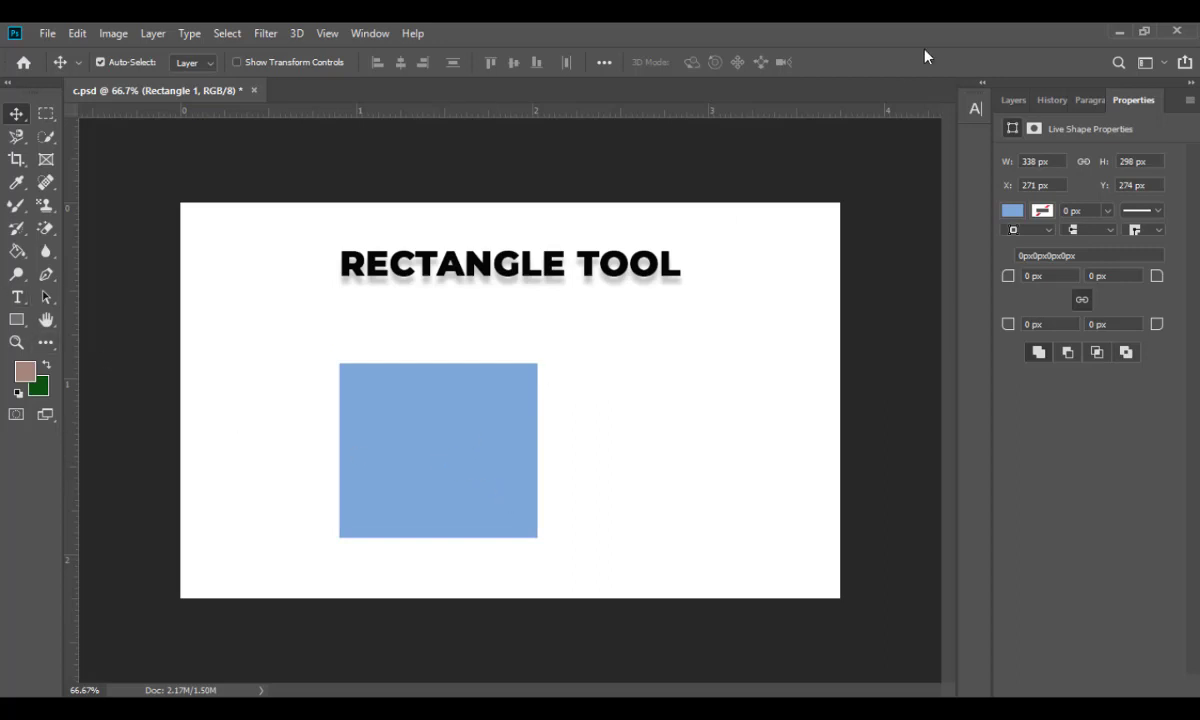
Step: Preview dotted and dashed stroke styles, leaving the stroke solid and uncoloured
{"action": "left_click", "coordinate": [1043, 211]}
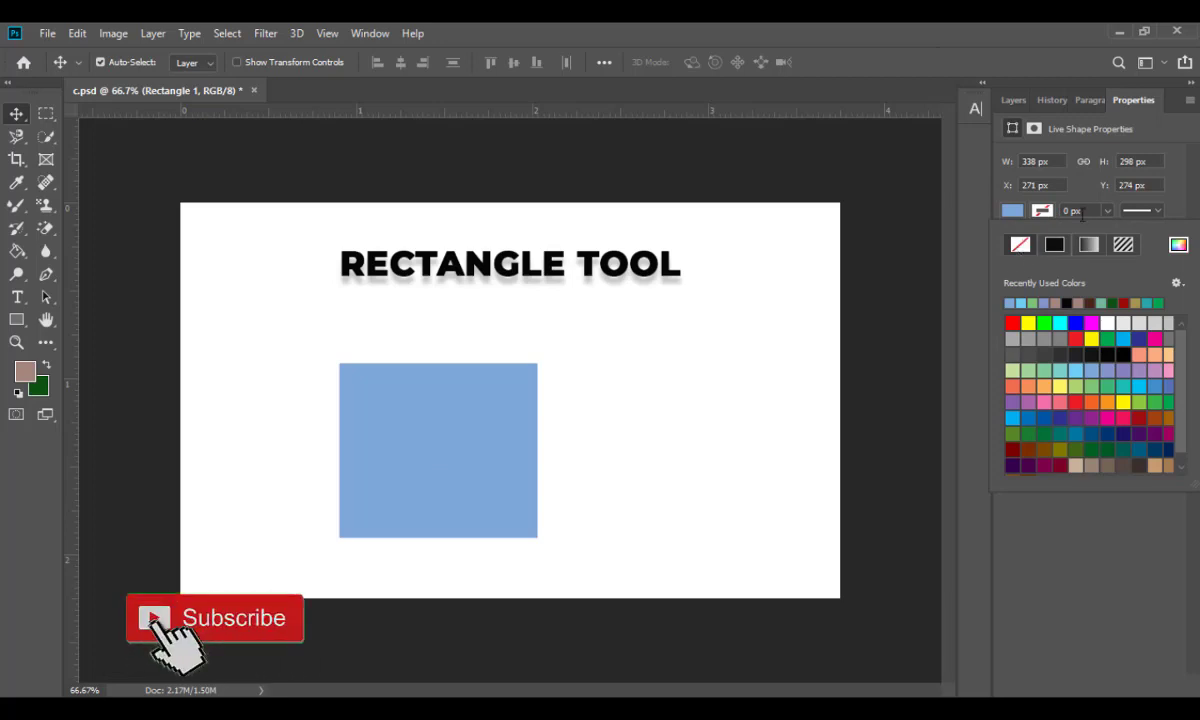
{"action": "left_click", "coordinate": [1082, 213]}
{"action": "left_click", "coordinate": [1143, 212]}
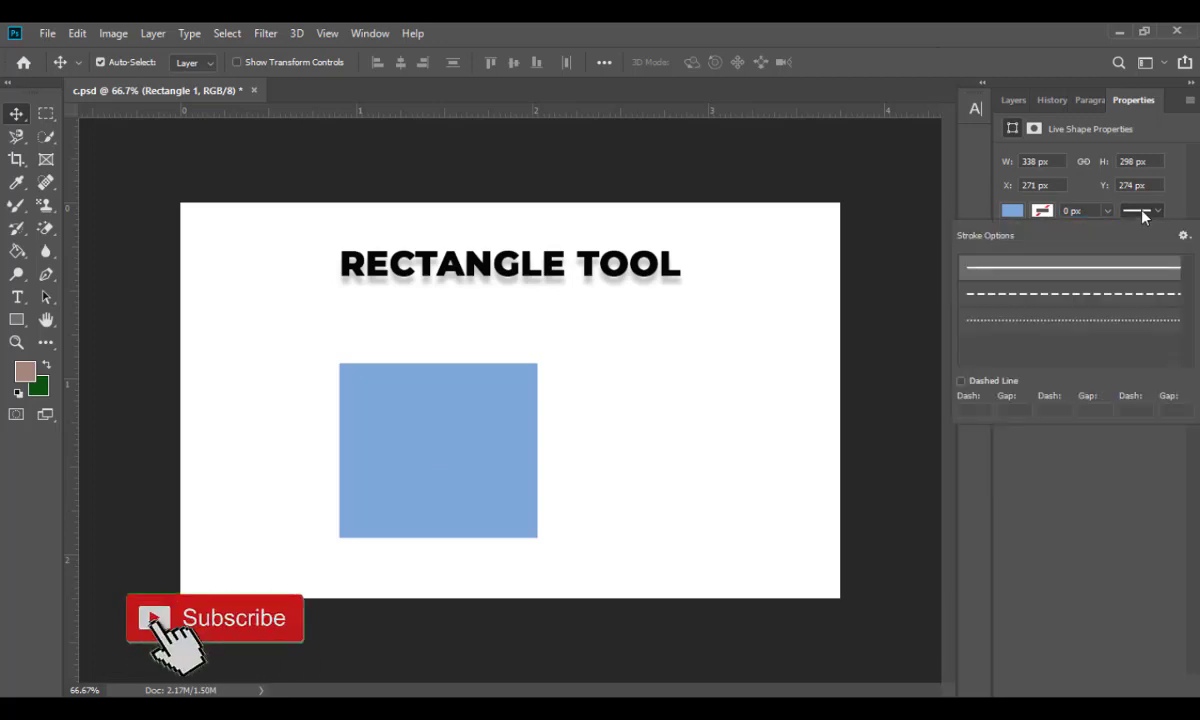
{"action": "left_click", "coordinate": [1038, 318]}
{"action": "left_click", "coordinate": [1044, 298]}
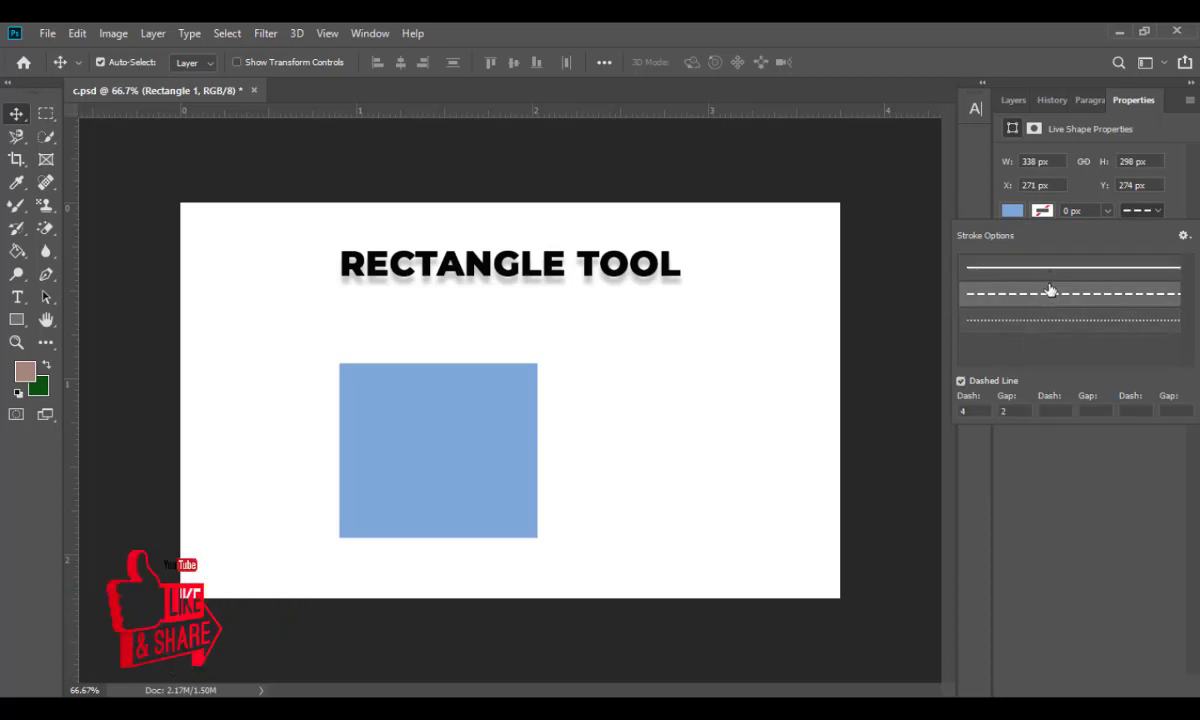
{"action": "left_click", "coordinate": [220, 268]}
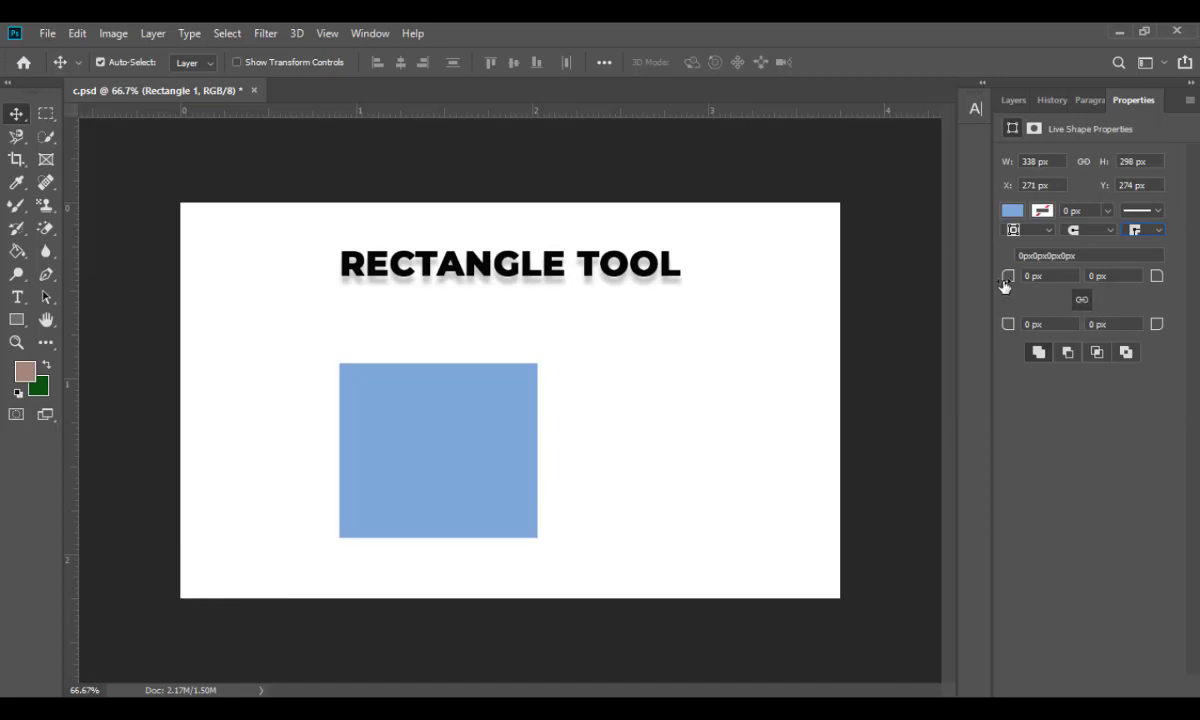
Step: Round the corners to 29 px, move the rectangle up-right, and enlarge left radii to 75/73 px
{"action": "left_click_drag", "start_coordinate": [1004, 287], "coordinate": [1033, 287]}
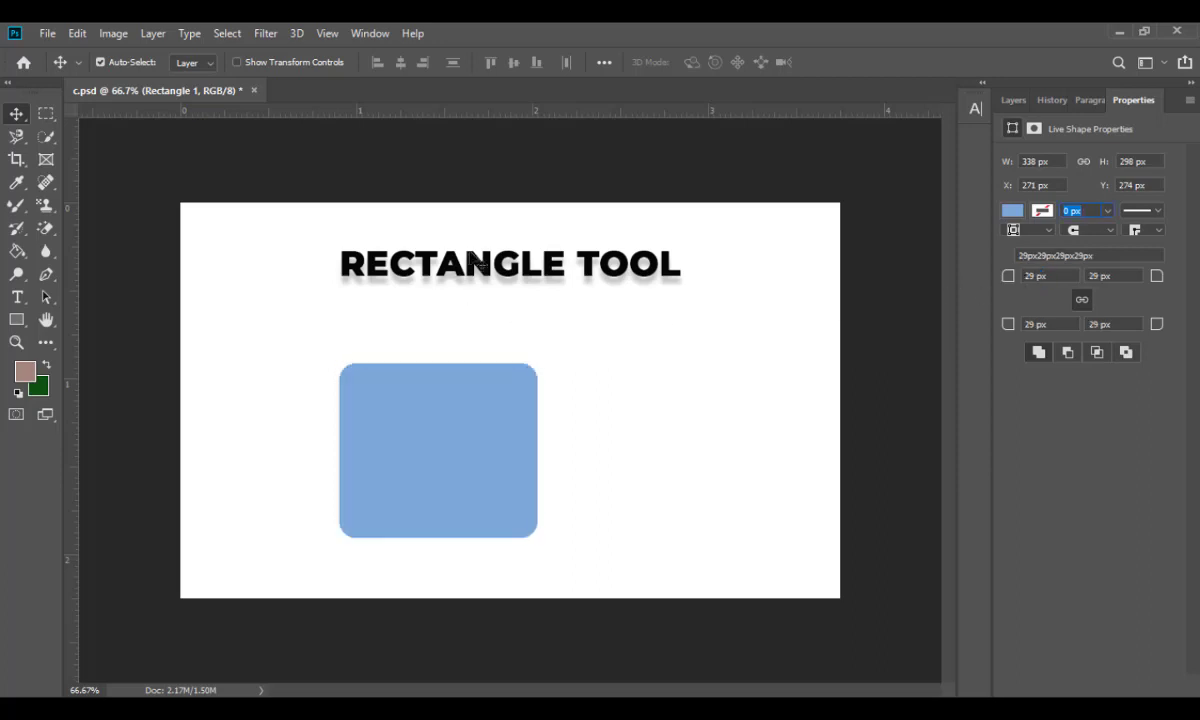
{"action": "mouse_move", "coordinate": [446, 461]}
{"action": "left_mouse_down"}
{"action": "mouse_move", "coordinate": [456, 423]}
{"action": "mouse_move", "coordinate": [456, 438]}
{"action": "left_mouse_up"}
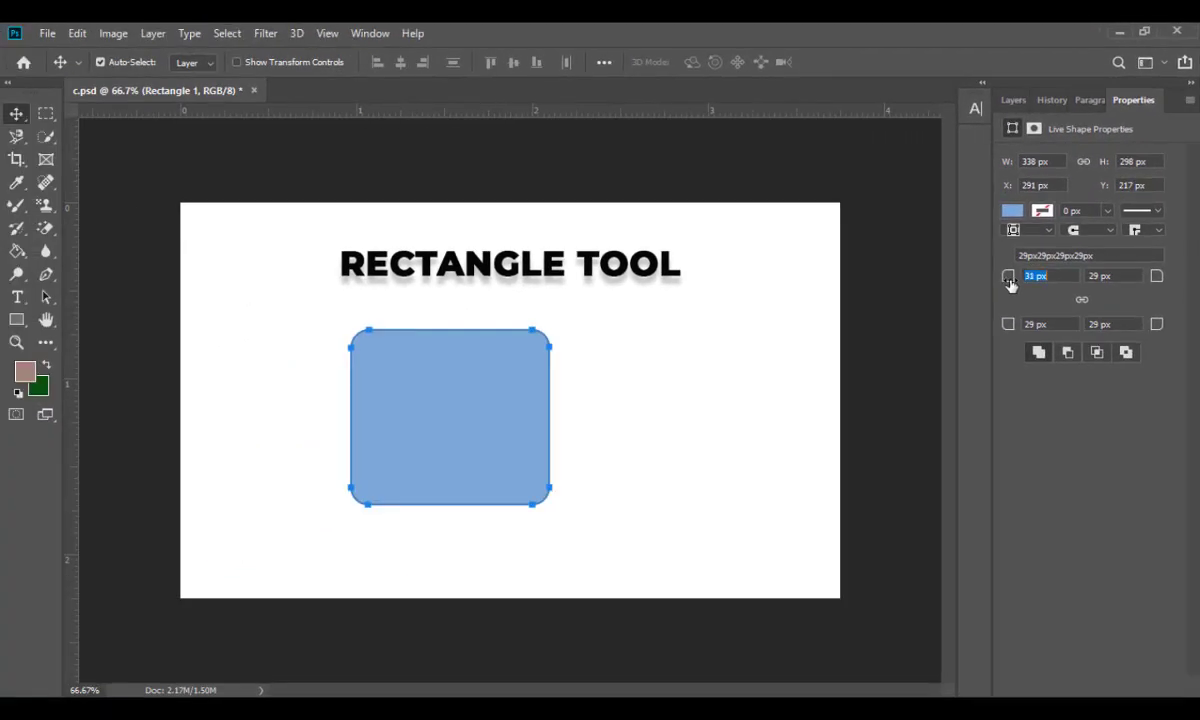
{"action": "left_click_drag", "start_coordinate": [1008, 276], "coordinate": [1048, 285]}
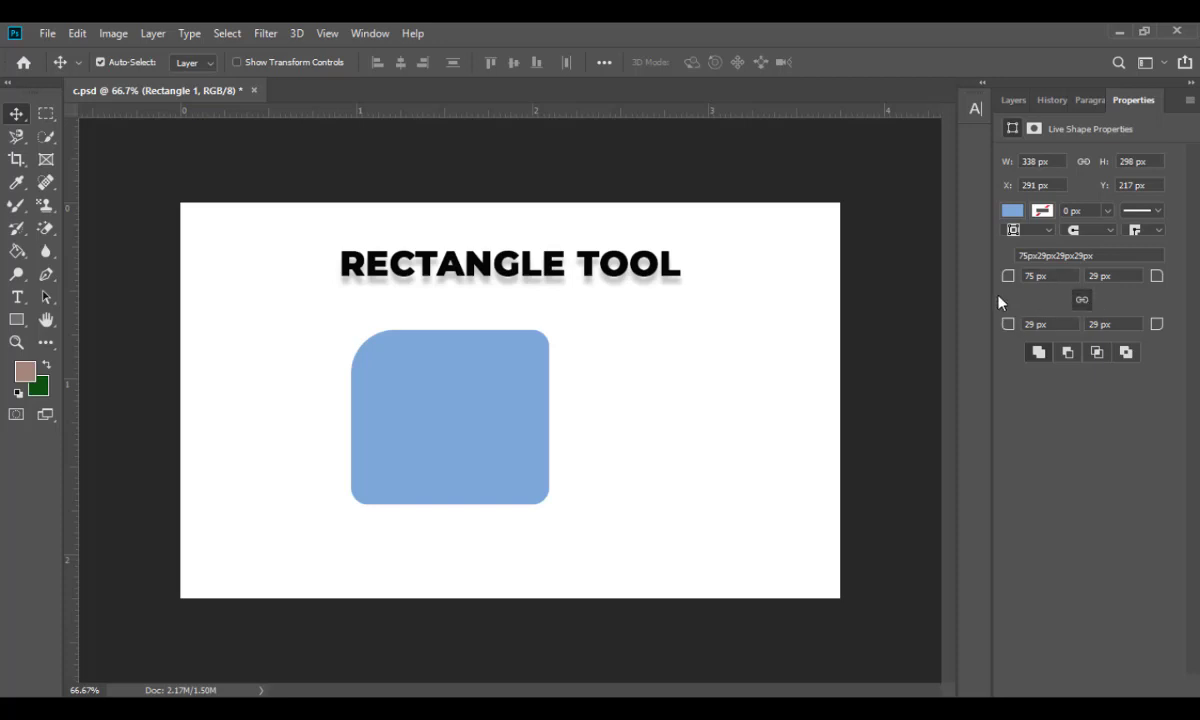
{"action": "mouse_move", "coordinate": [1001, 289]}
{"action": "left_mouse_down"}
{"action": "mouse_move", "coordinate": [1024, 288]}
{"action": "mouse_move", "coordinate": [1001, 289]}
{"action": "left_mouse_up"}
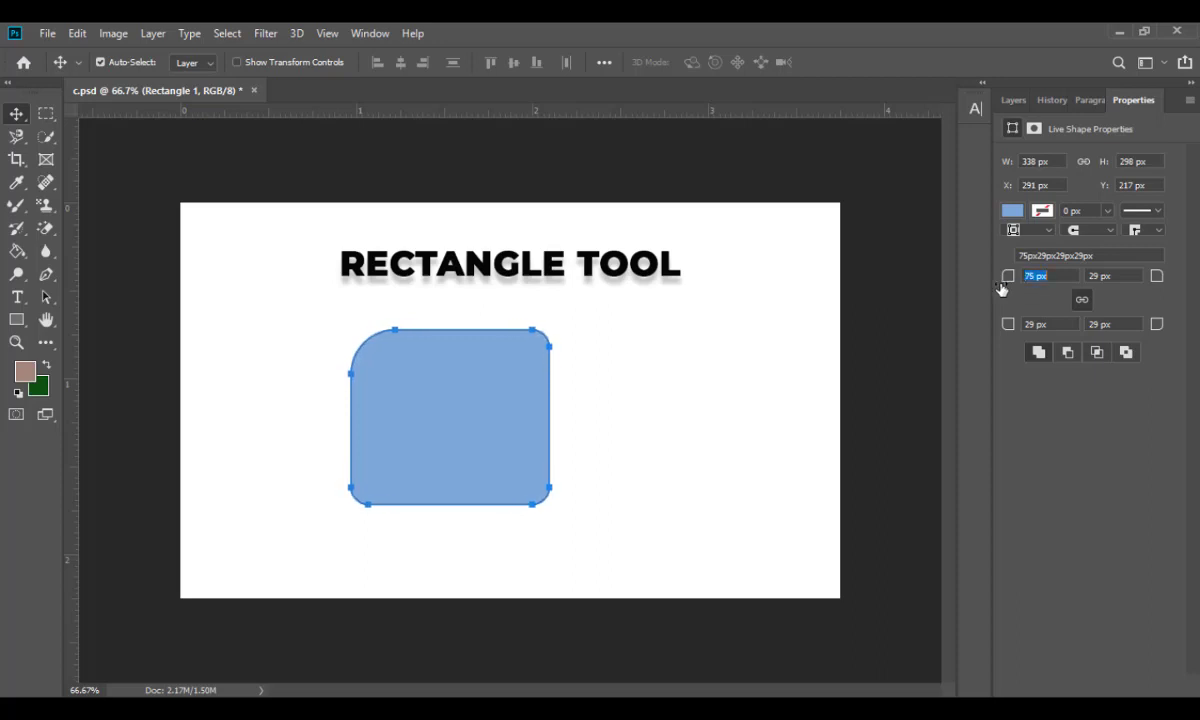
{"action": "left_click", "coordinate": [16, 319]}
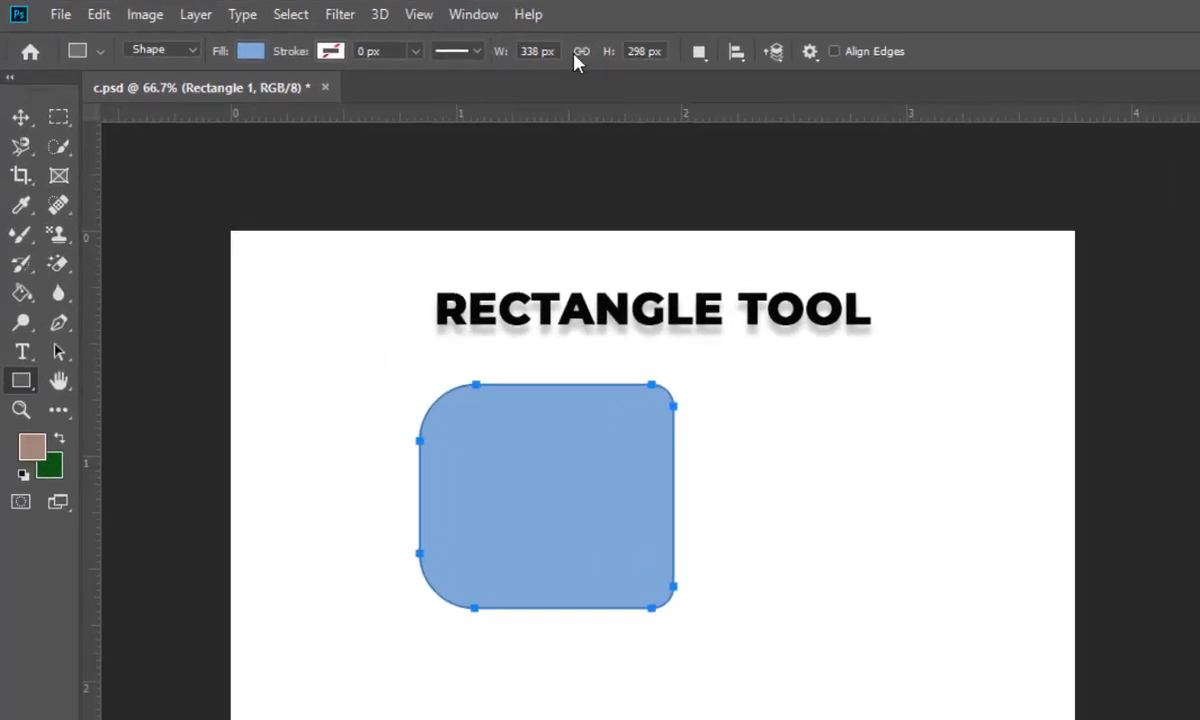
Step: Draw a second rectangle with Combine Shapes, move both, then undo back to the empty slide
{"action": "left_click", "coordinate": [700, 54]}
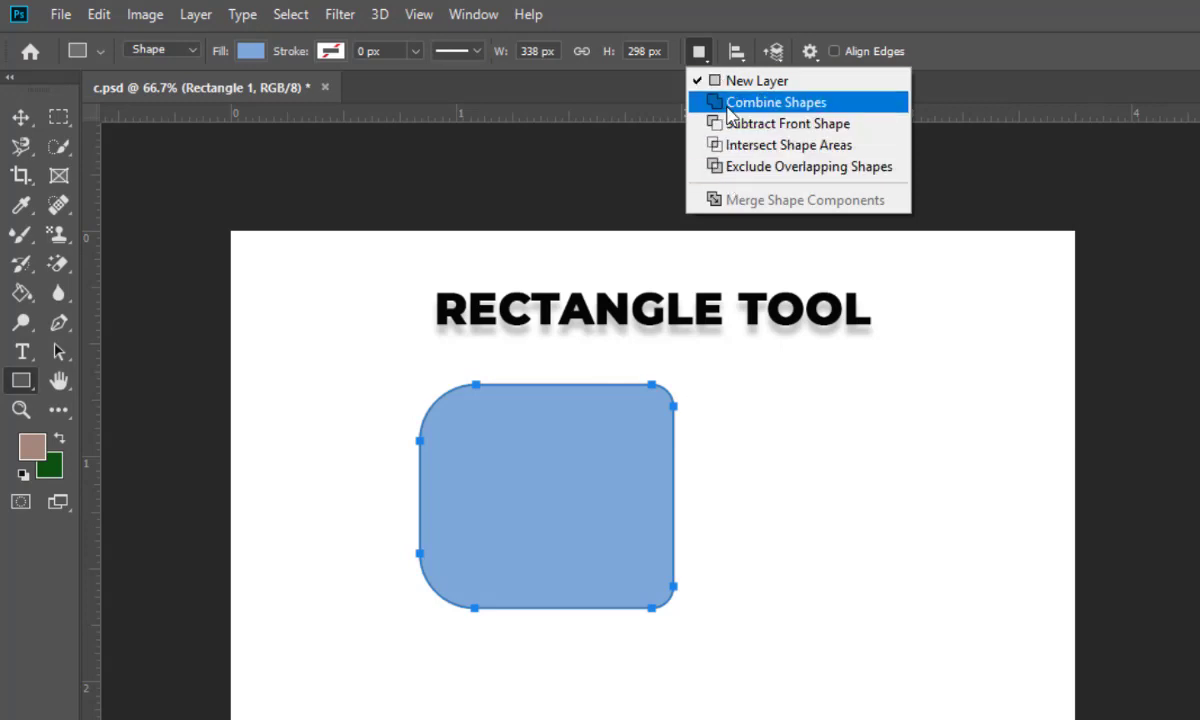
{"action": "left_click", "coordinate": [727, 108]}
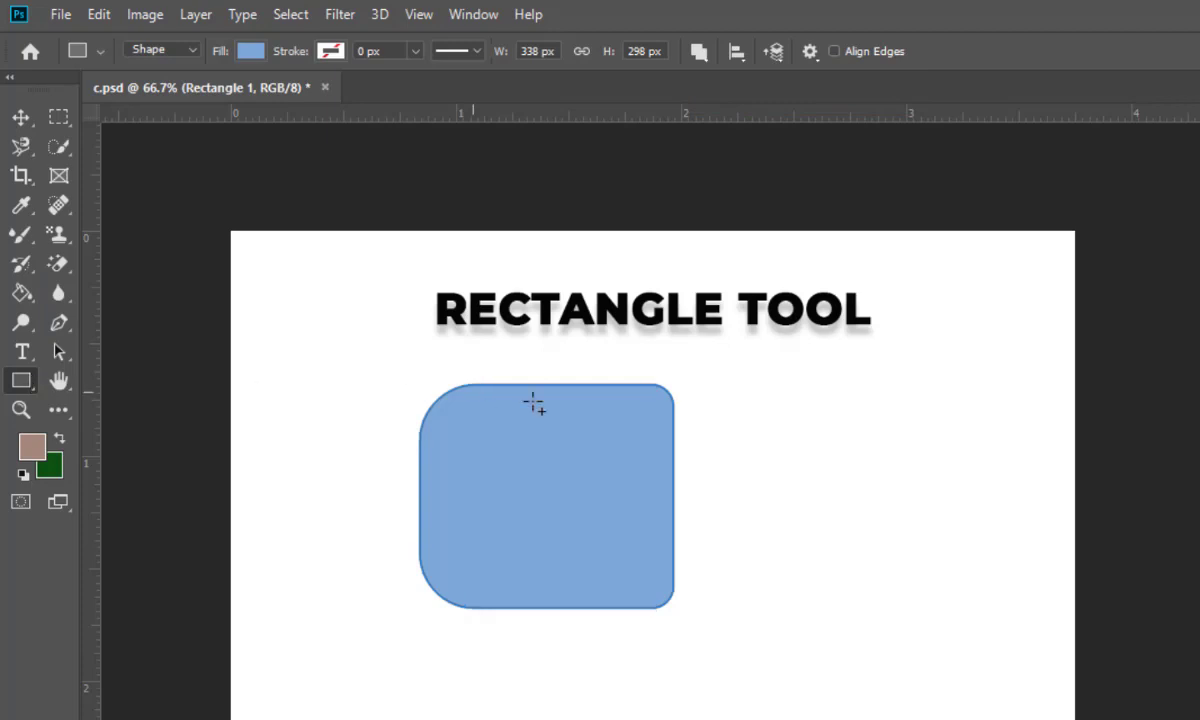
{"action": "left_click_drag", "start_coordinate": [636, 449], "coordinate": [902, 652]}
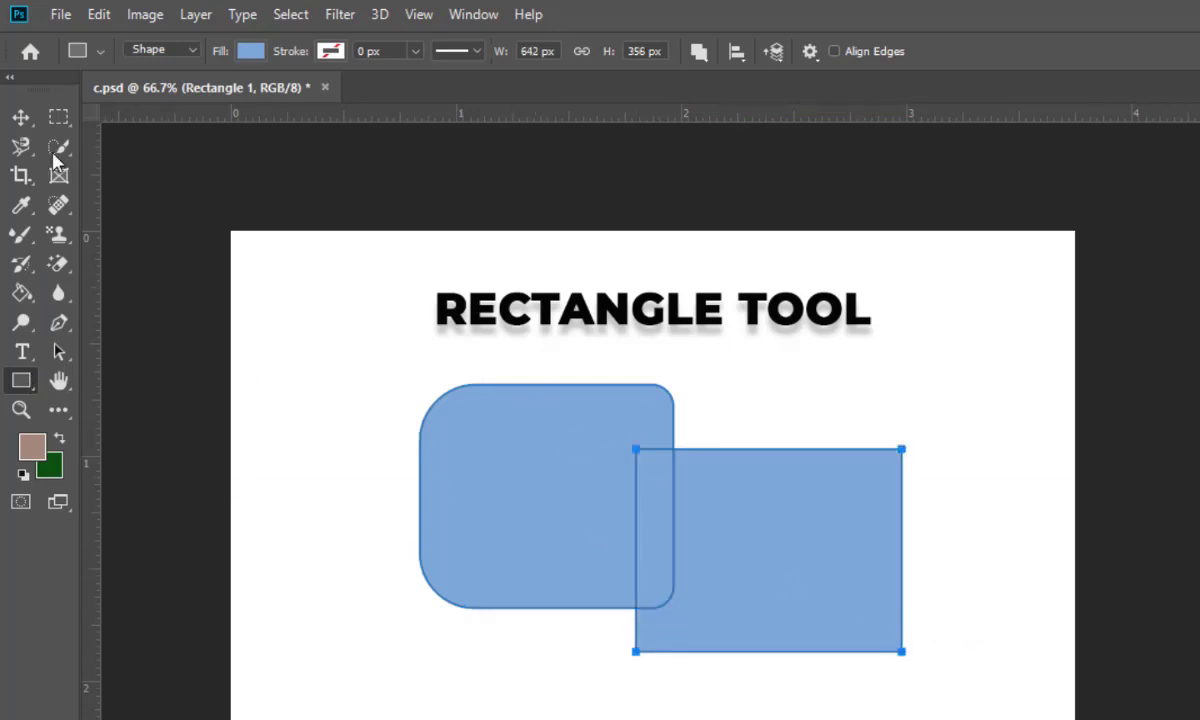
{"action": "left_click", "coordinate": [21, 117]}
{"action": "mouse_move", "coordinate": [601, 530]}
{"action": "left_mouse_down"}
{"action": "mouse_move", "coordinate": [584, 528]}
{"action": "mouse_move", "coordinate": [595, 536]}
{"action": "left_mouse_up"}
{"action": "key", "text": "ctrl+z"}
{"action": "key", "text": "ctrl+z"}
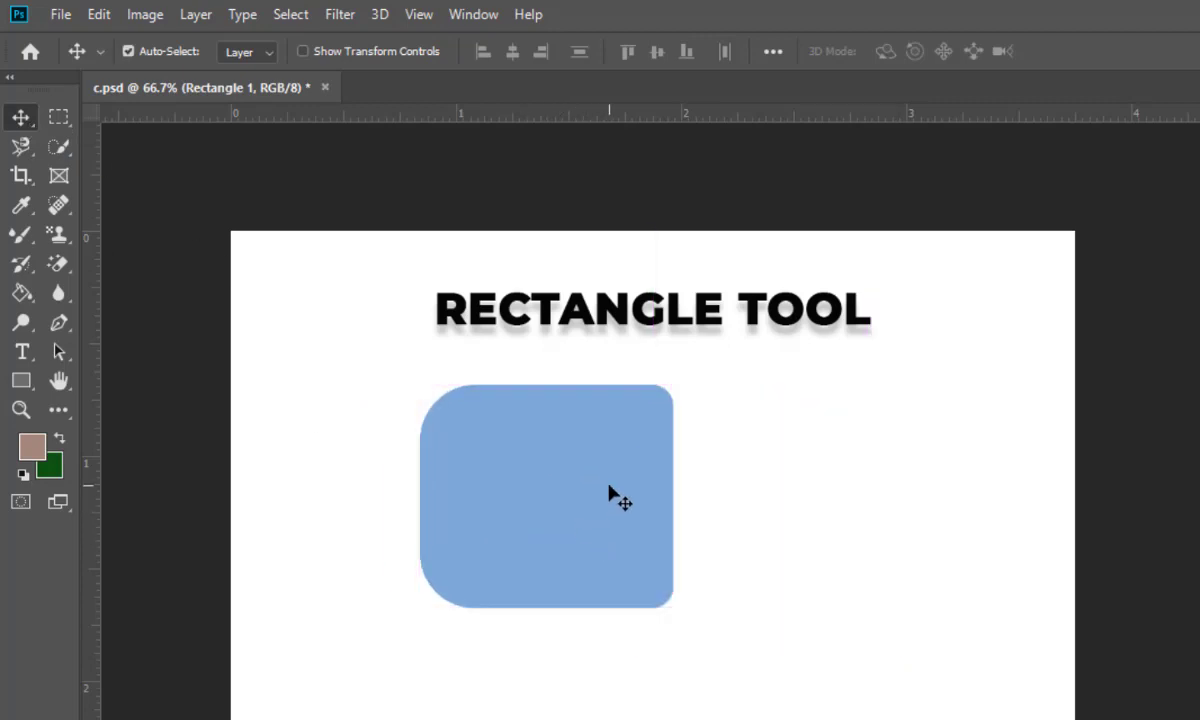
{"action": "key", "text": "ctrl+z"}
{"action": "left_click", "coordinate": [34, 384]}
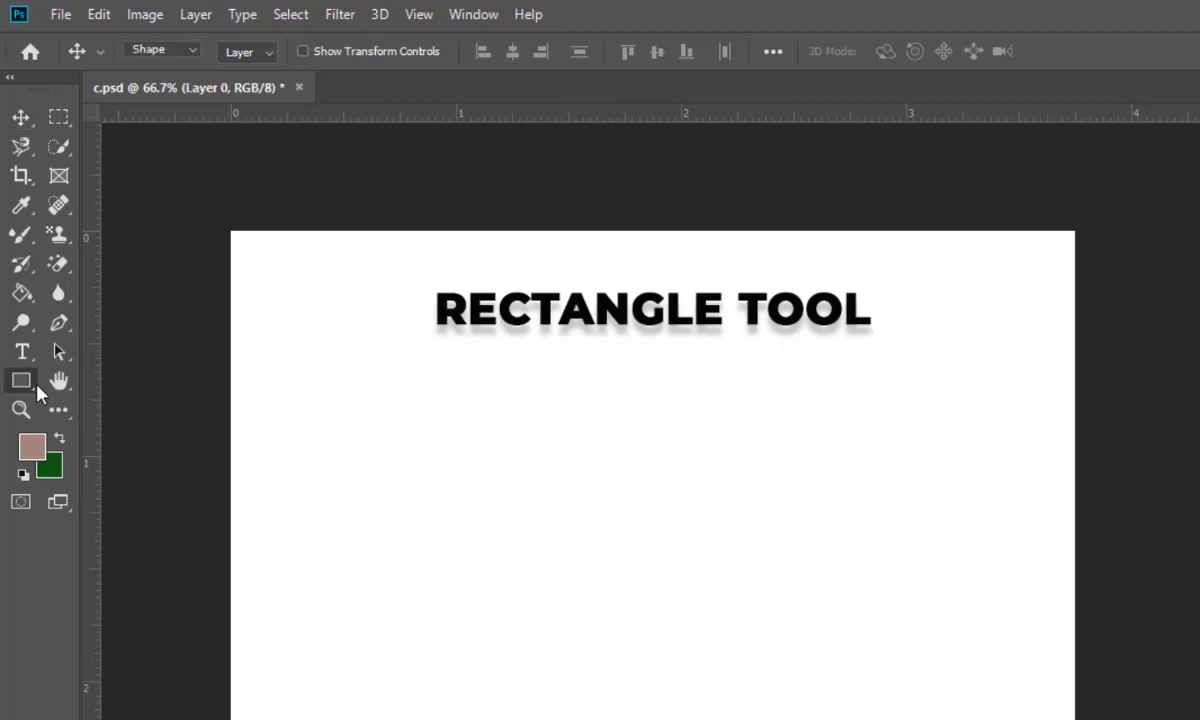
{"action": "left_click_drag", "start_coordinate": [377, 438], "coordinate": [592, 621]}
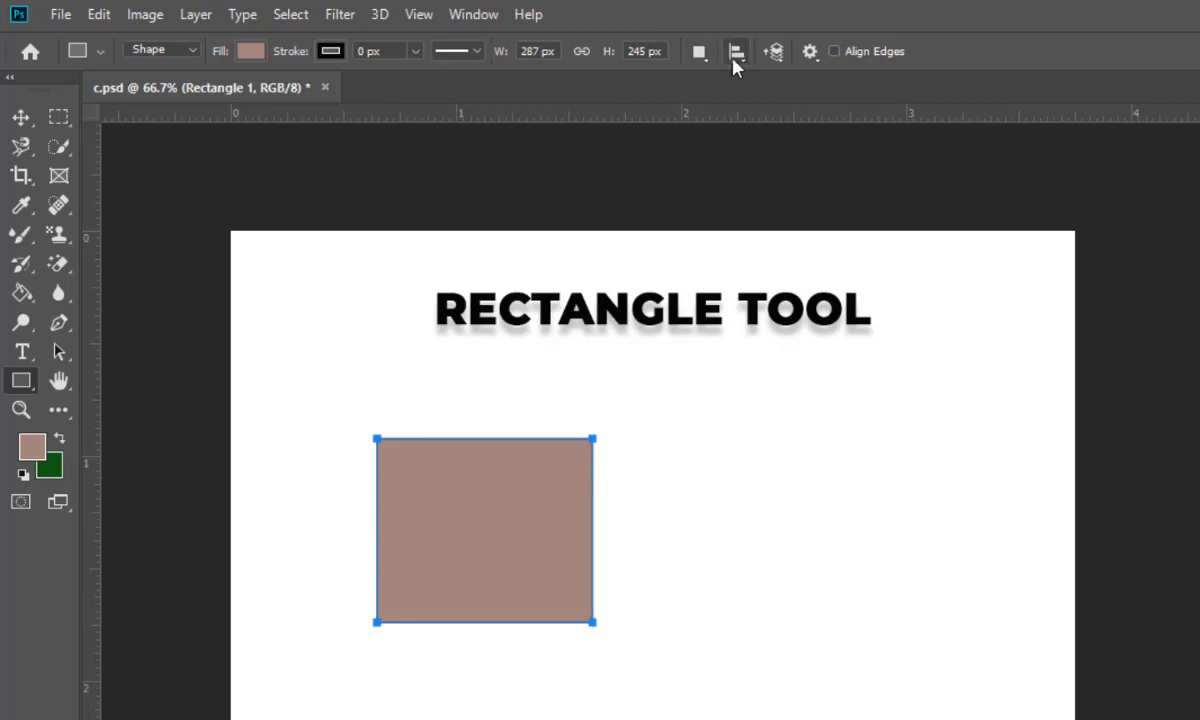
{"action": "left_click", "coordinate": [704, 57]}
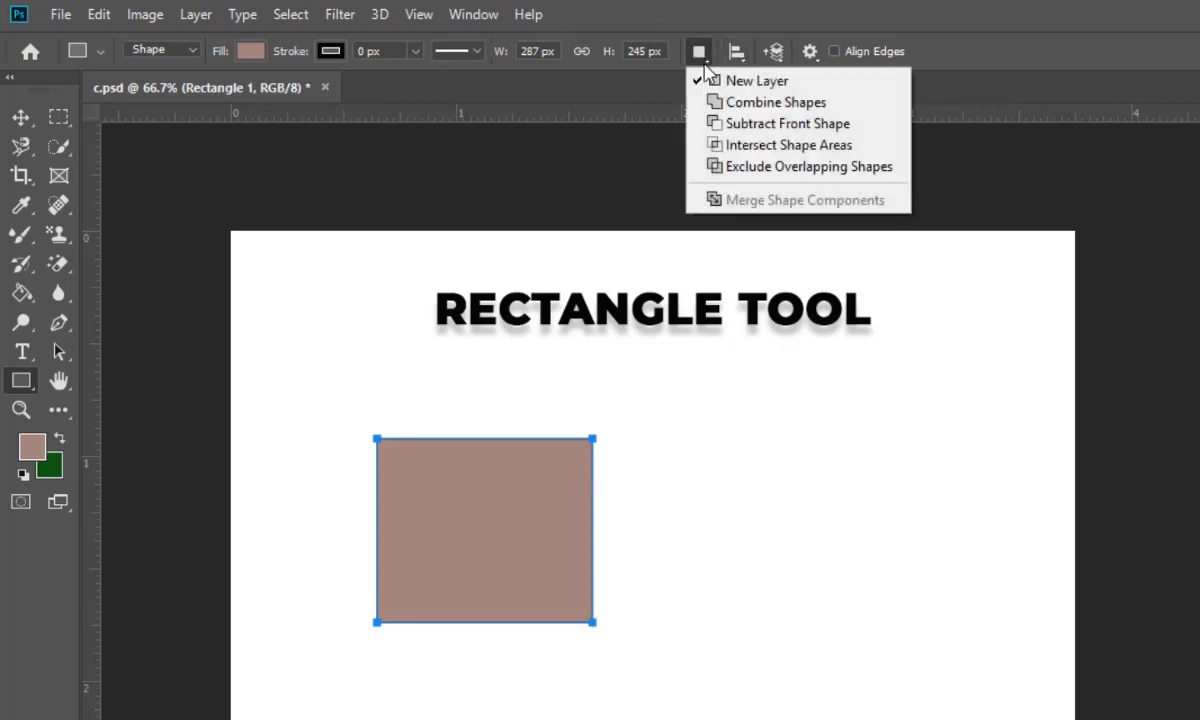
{"action": "left_click", "coordinate": [756, 128]}
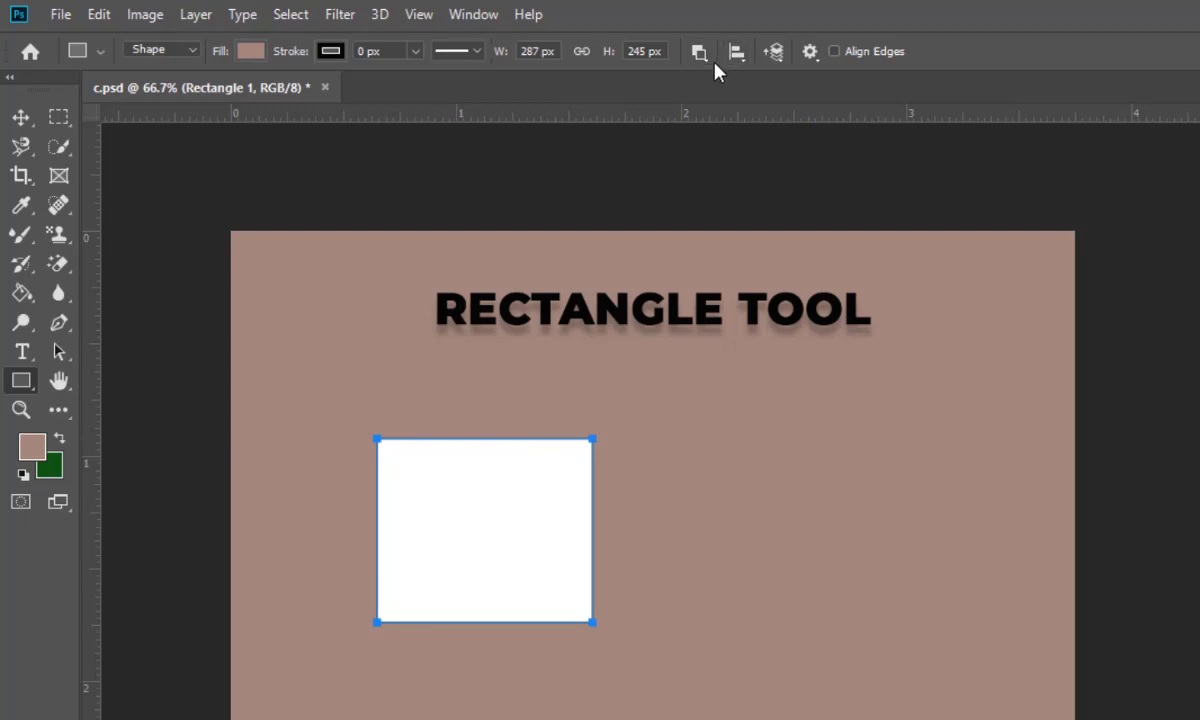
{"action": "key", "text": "ctrl+z"}
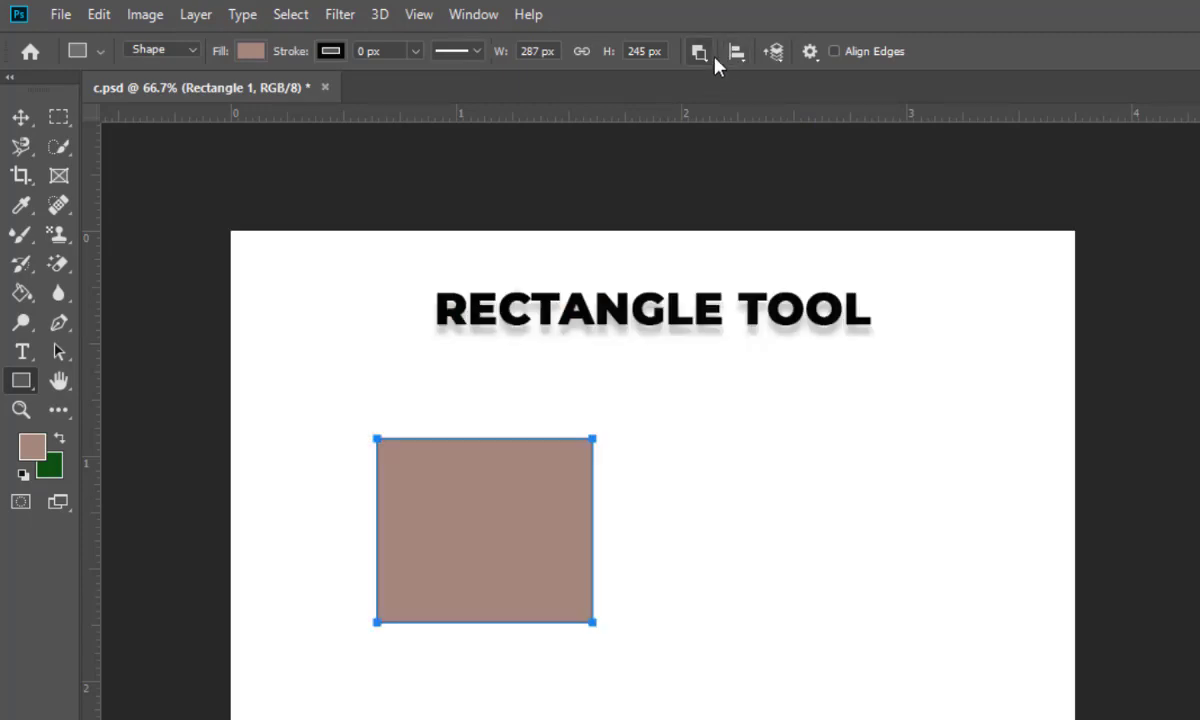
{"action": "left_click", "coordinate": [705, 60]}
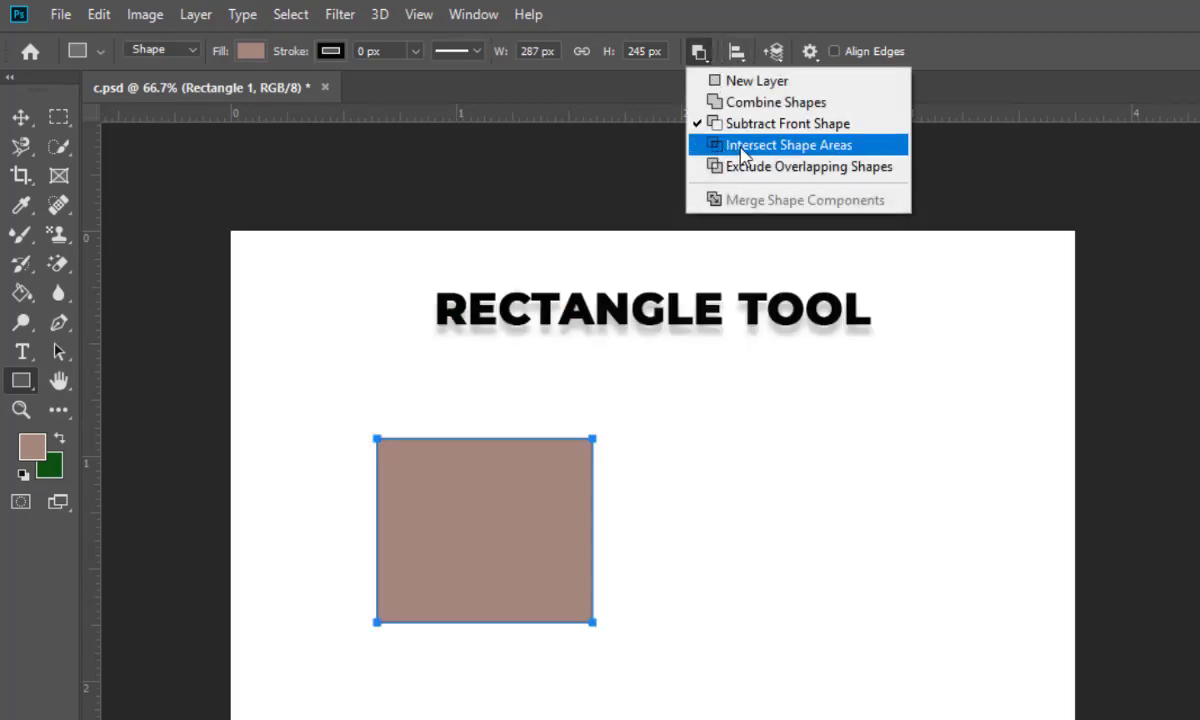
{"action": "left_click", "coordinate": [745, 150]}
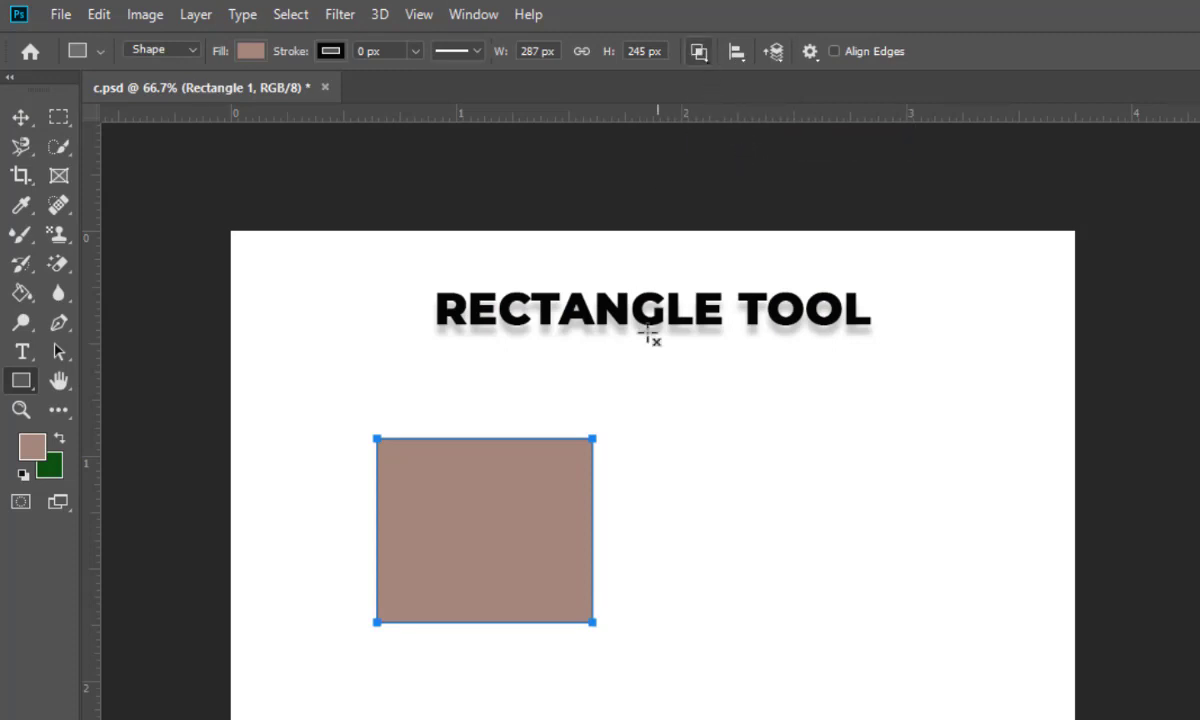
{"action": "left_click", "coordinate": [566, 414]}
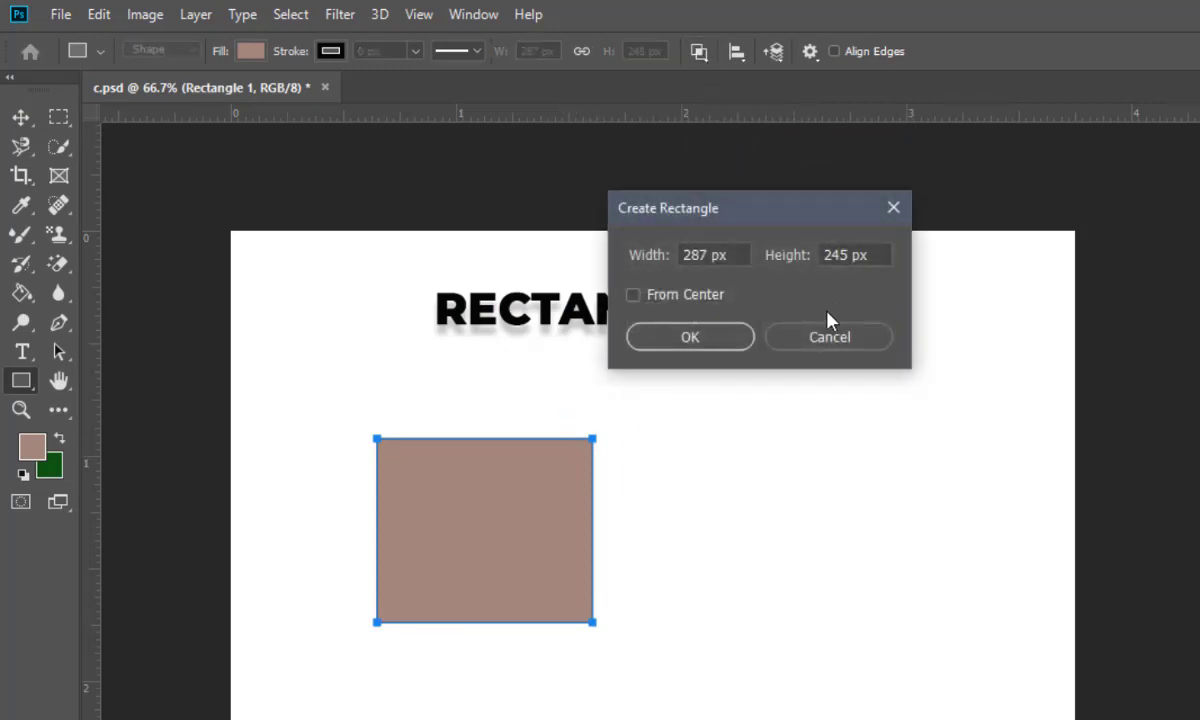
{"action": "left_click", "coordinate": [813, 340]}
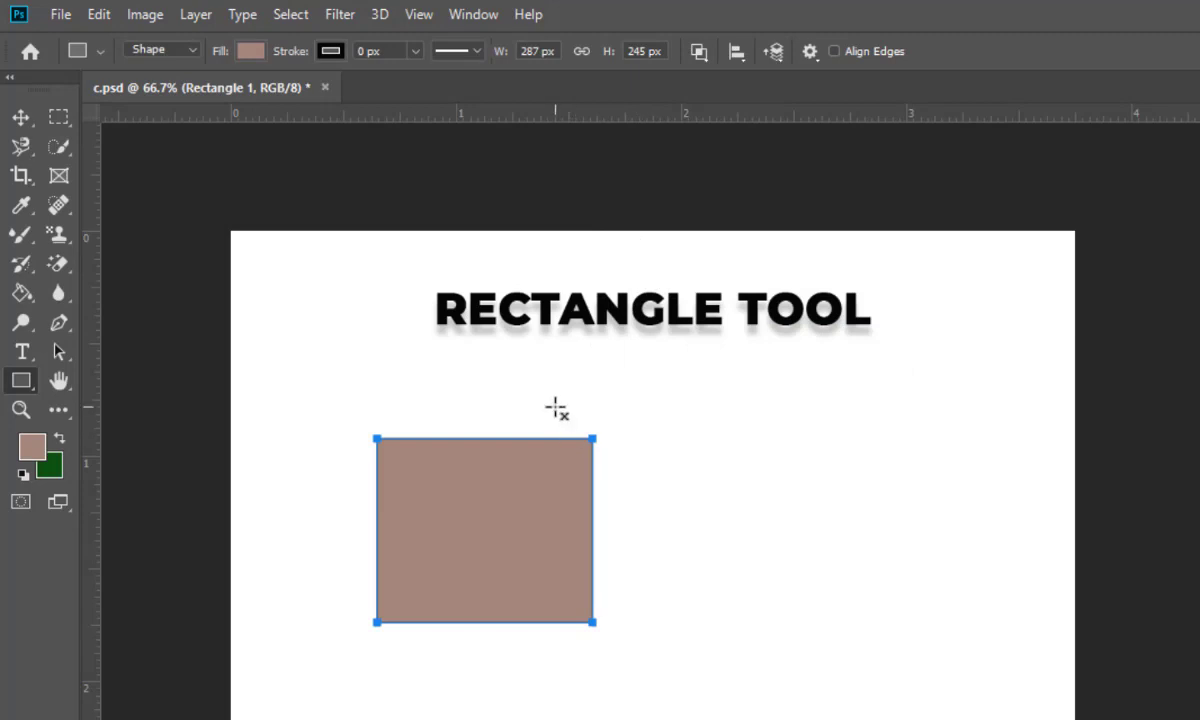
{"action": "left_click_drag", "start_coordinate": [559, 410], "coordinate": [678, 540]}
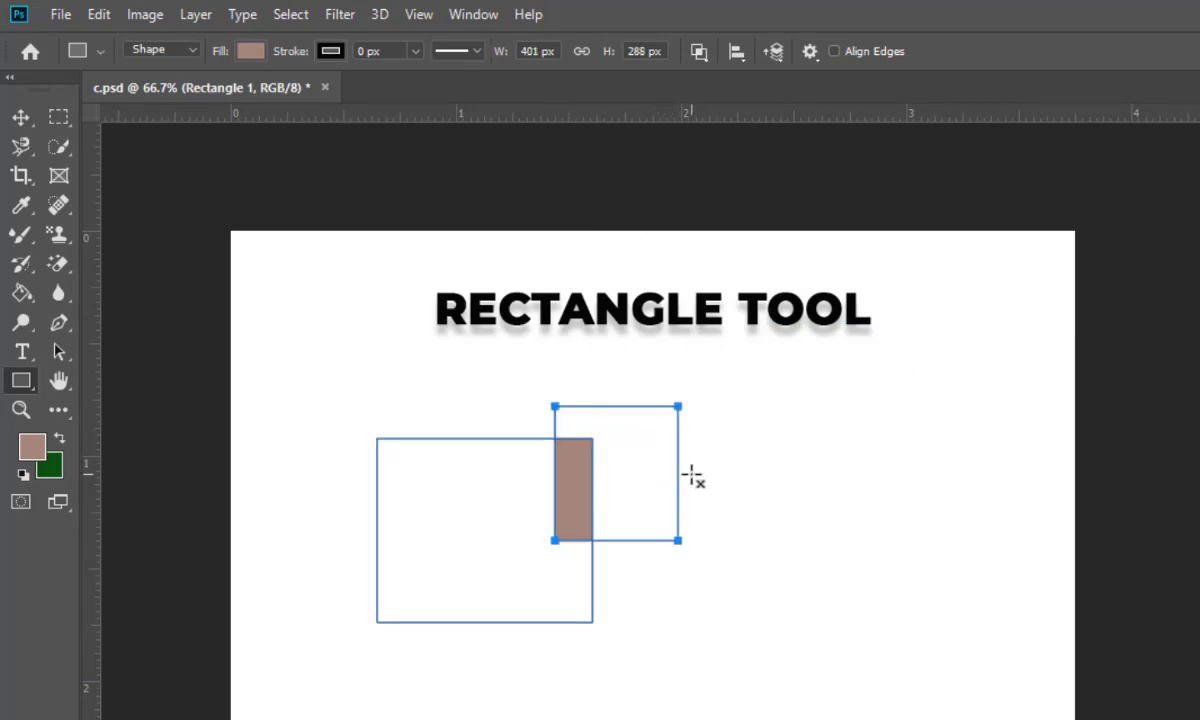
{"action": "key", "text": "Return"}
{"action": "key", "text": "ctrl+z"}
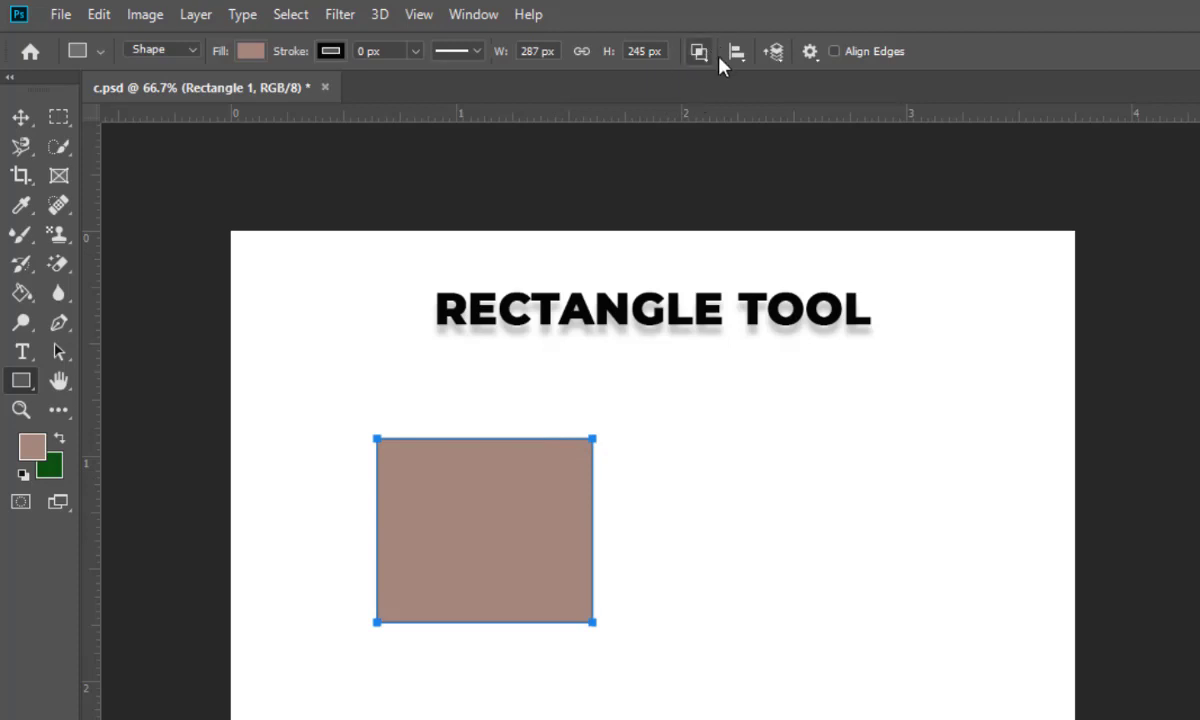
{"action": "left_click", "coordinate": [706, 53]}
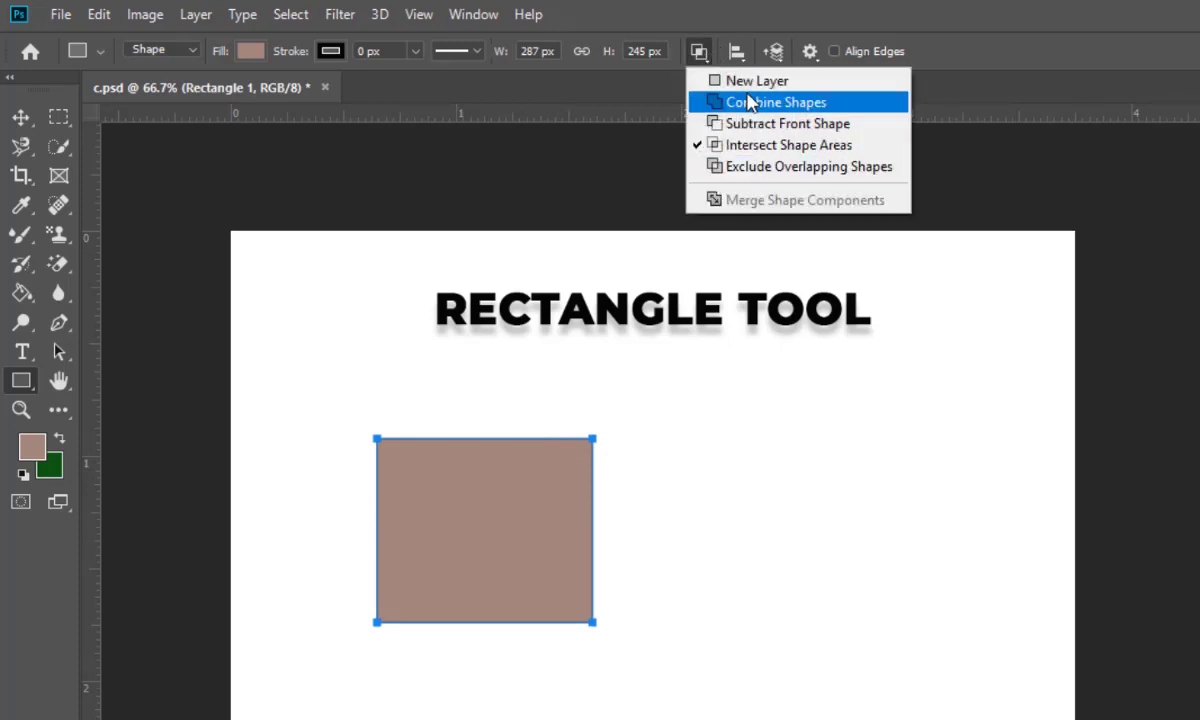
{"action": "left_click", "coordinate": [753, 82]}
{"action": "left_click", "coordinate": [743, 58]}
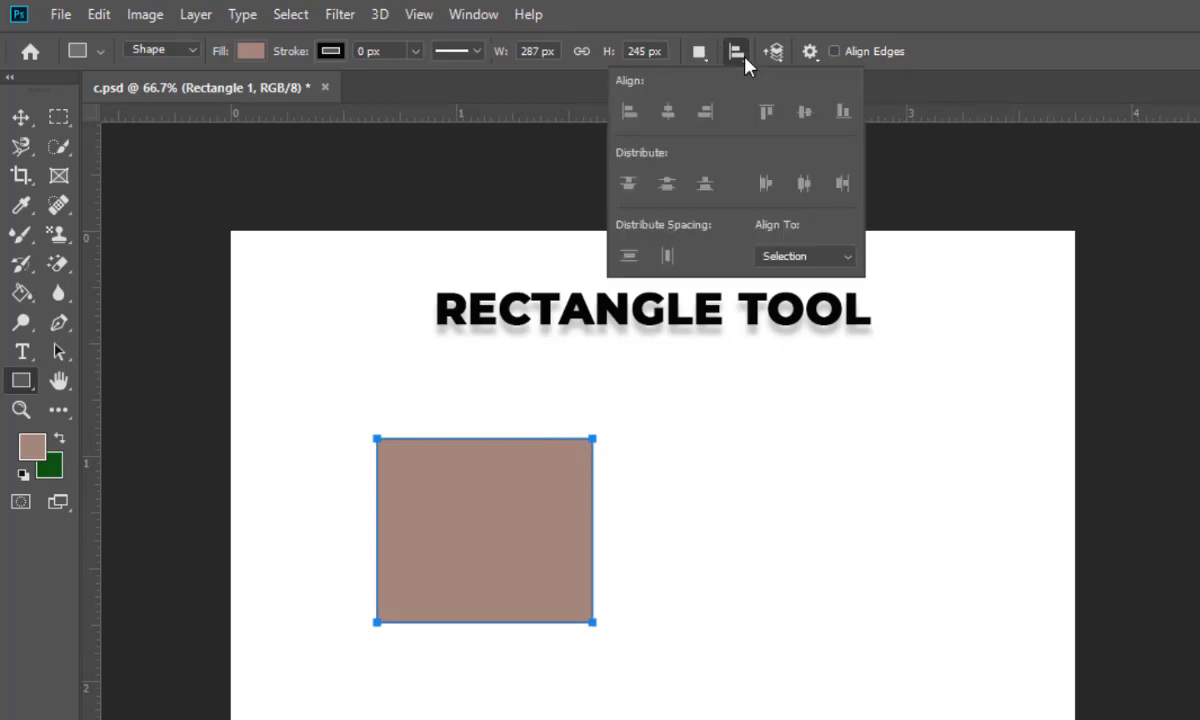
{"action": "left_click", "coordinate": [743, 58]}
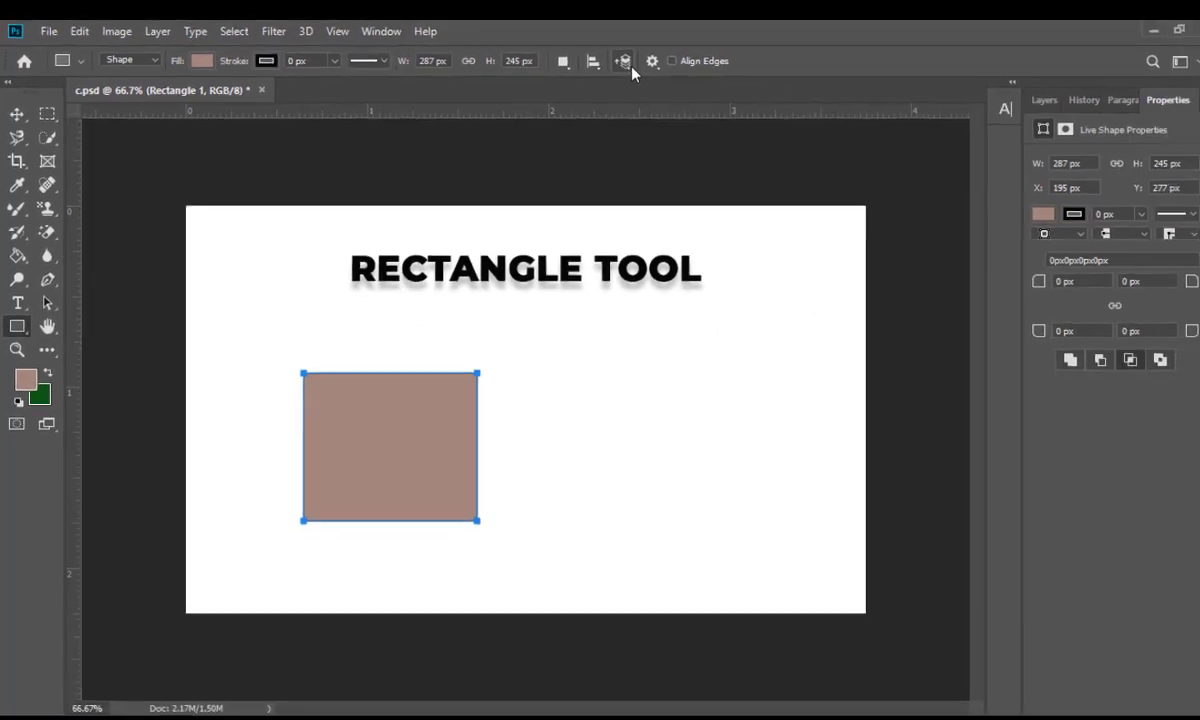
{"action": "left_click", "coordinate": [607, 64]}
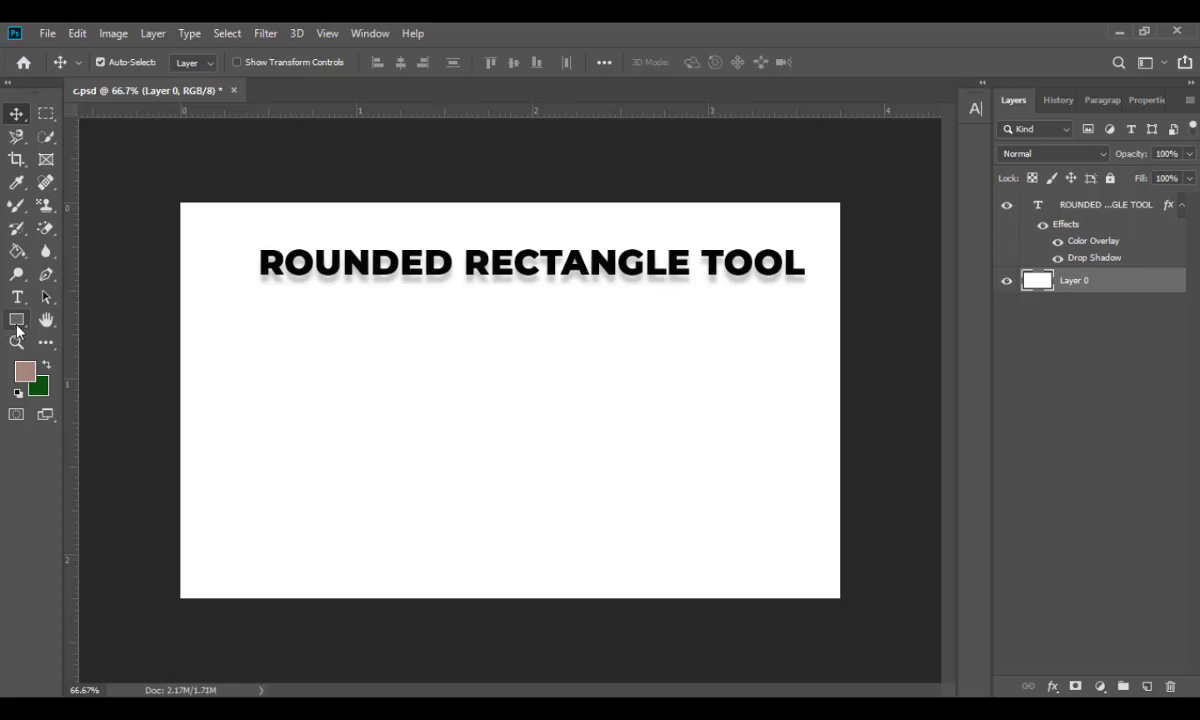
Step: Draw a 302 × 263 px brown rounded rectangle below the title with no stroke
{"action": "left_click", "coordinate": [16, 319]}
{"action": "left_click", "coordinate": [98, 336]}
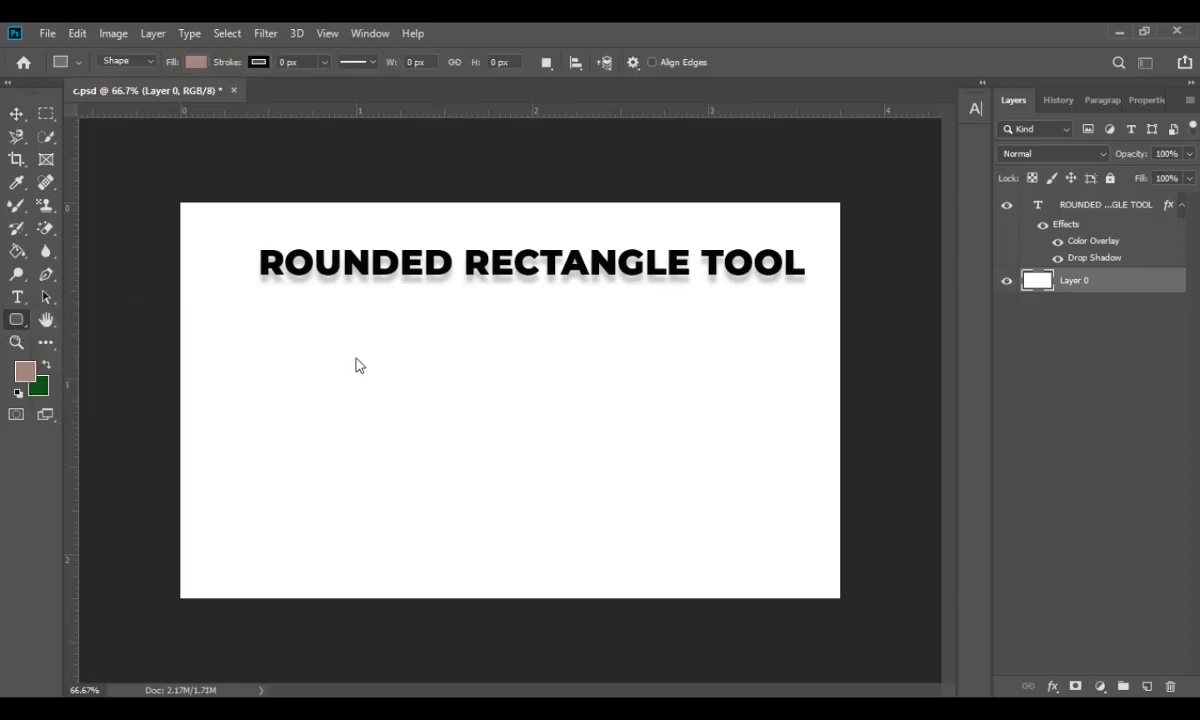
{"action": "left_click_drag", "start_coordinate": [259, 364], "coordinate": [433, 516]}
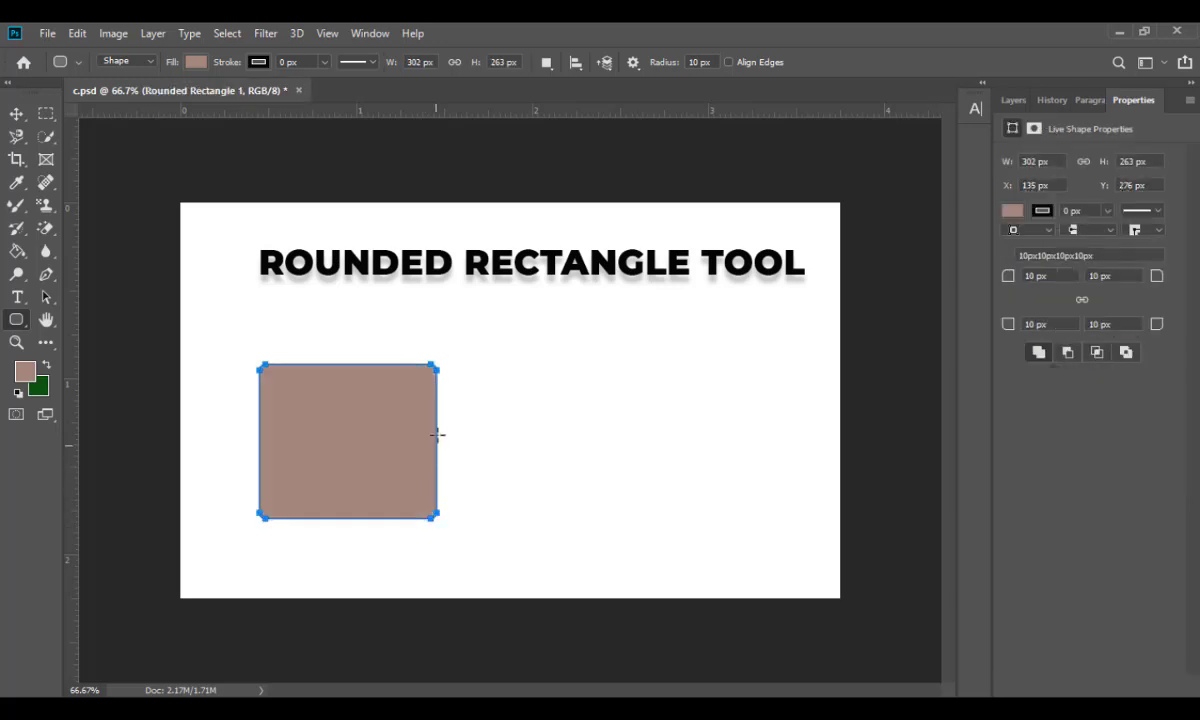
{"action": "left_click", "coordinate": [1042, 210]}
{"action": "left_click", "coordinate": [1020, 244]}
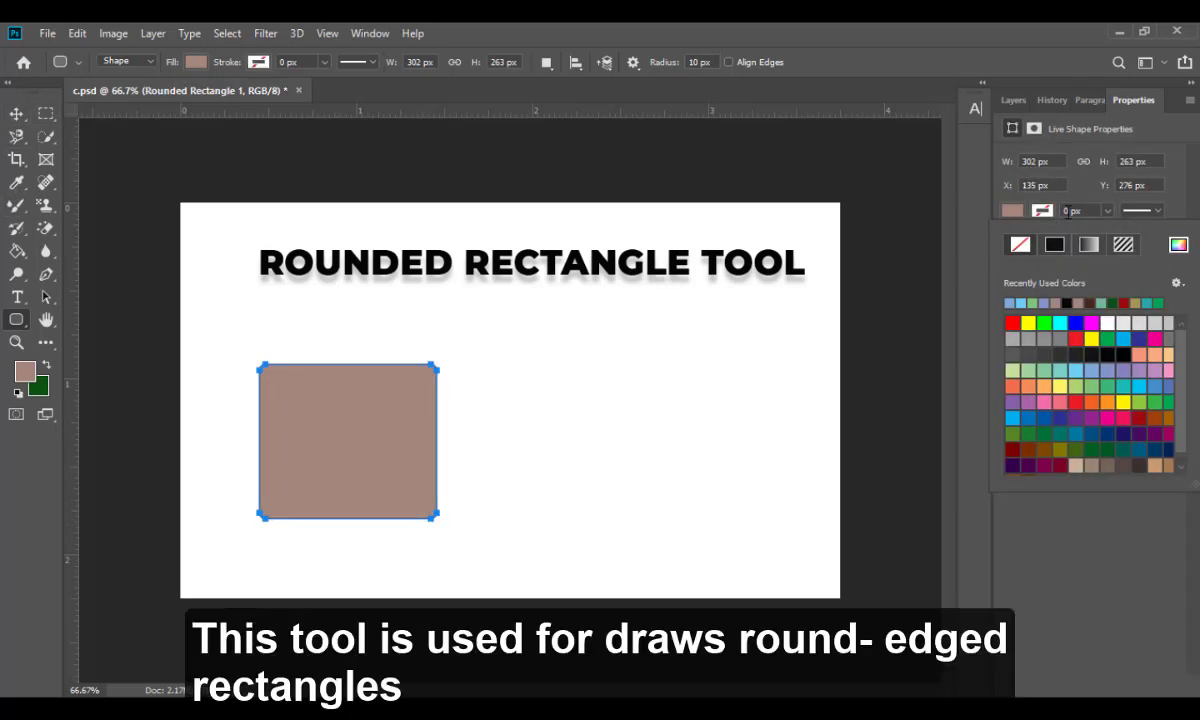
{"action": "left_click", "coordinate": [1068, 211]}
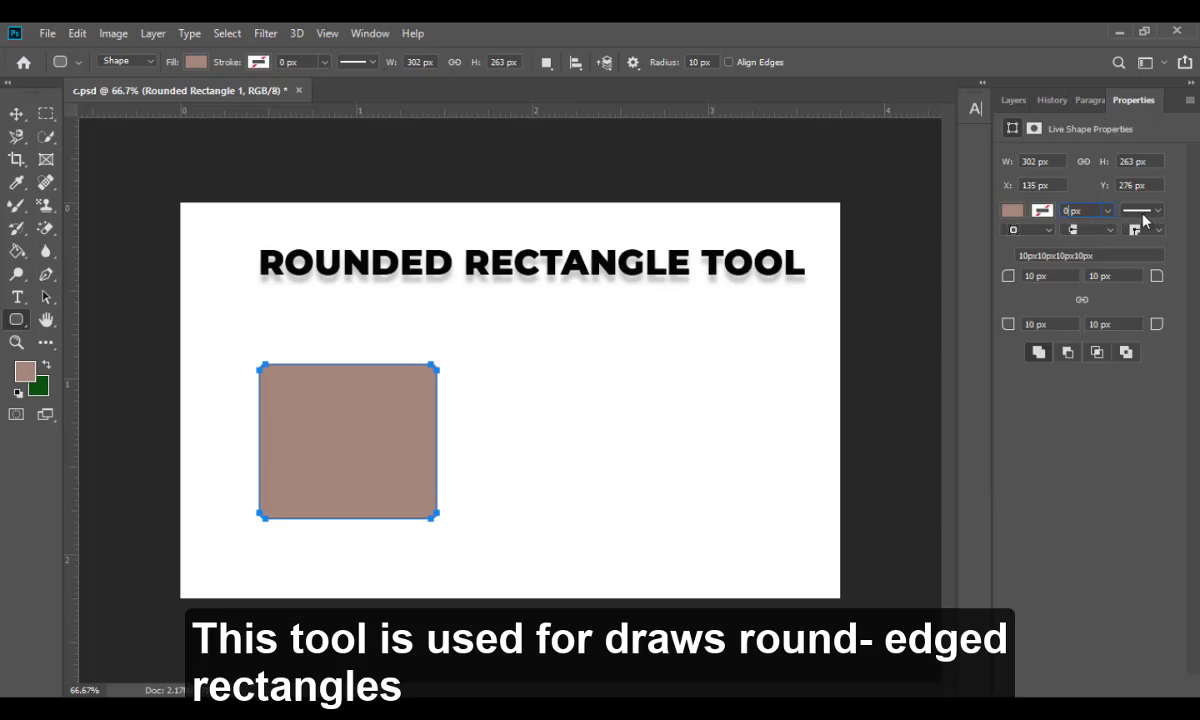
{"action": "key", "text": "Return"}
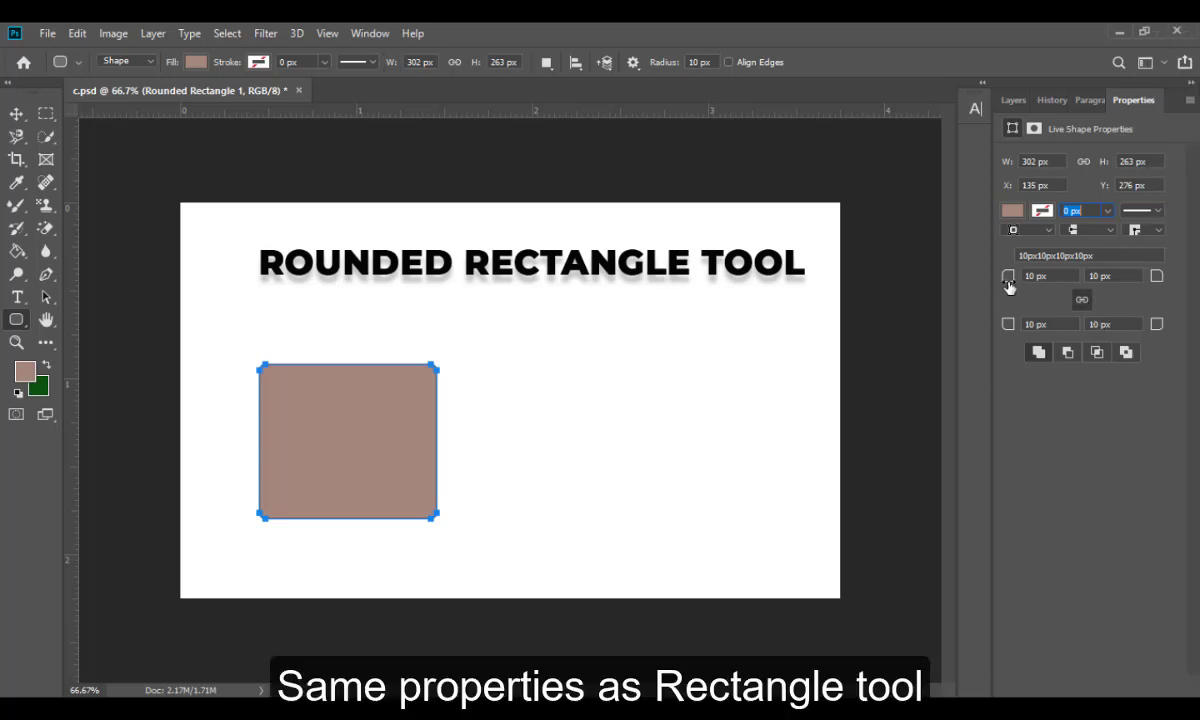
Step: Set the corner radii to 15 px with the top-left corner at 55 px
{"action": "left_click_drag", "start_coordinate": [1010, 287], "coordinate": [1045, 283]}
{"action": "left_click", "coordinate": [1040, 281]}
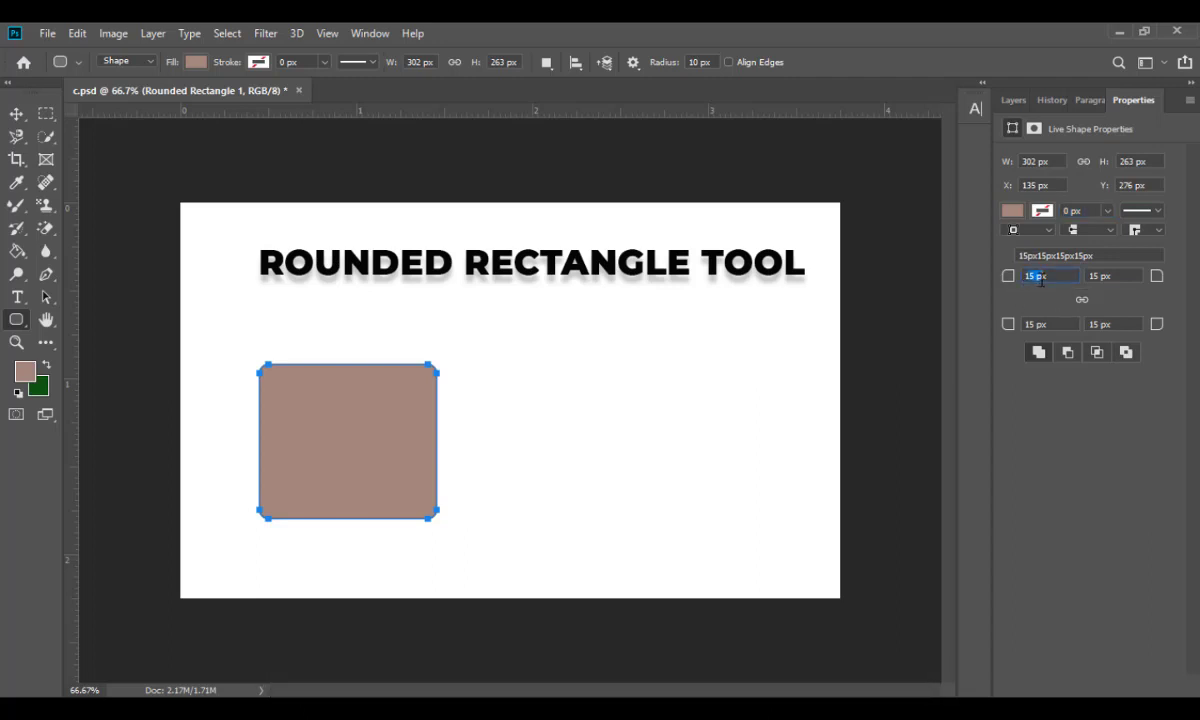
{"action": "left_click_drag", "start_coordinate": [1005, 281], "coordinate": [1039, 284]}
{"action": "left_click", "coordinate": [1011, 101]}
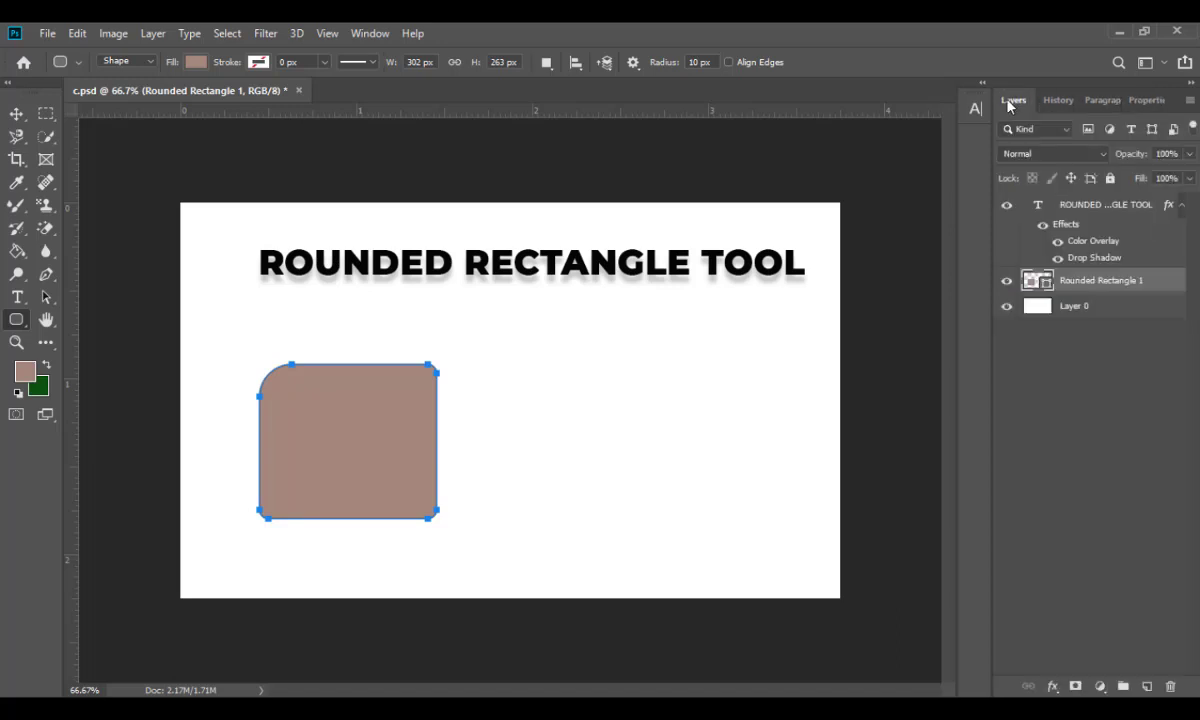
Step: Draw a second rounded rectangle merged with the first using Combine Shapes
{"action": "left_click", "coordinate": [547, 66]}
{"action": "left_click", "coordinate": [603, 102]}
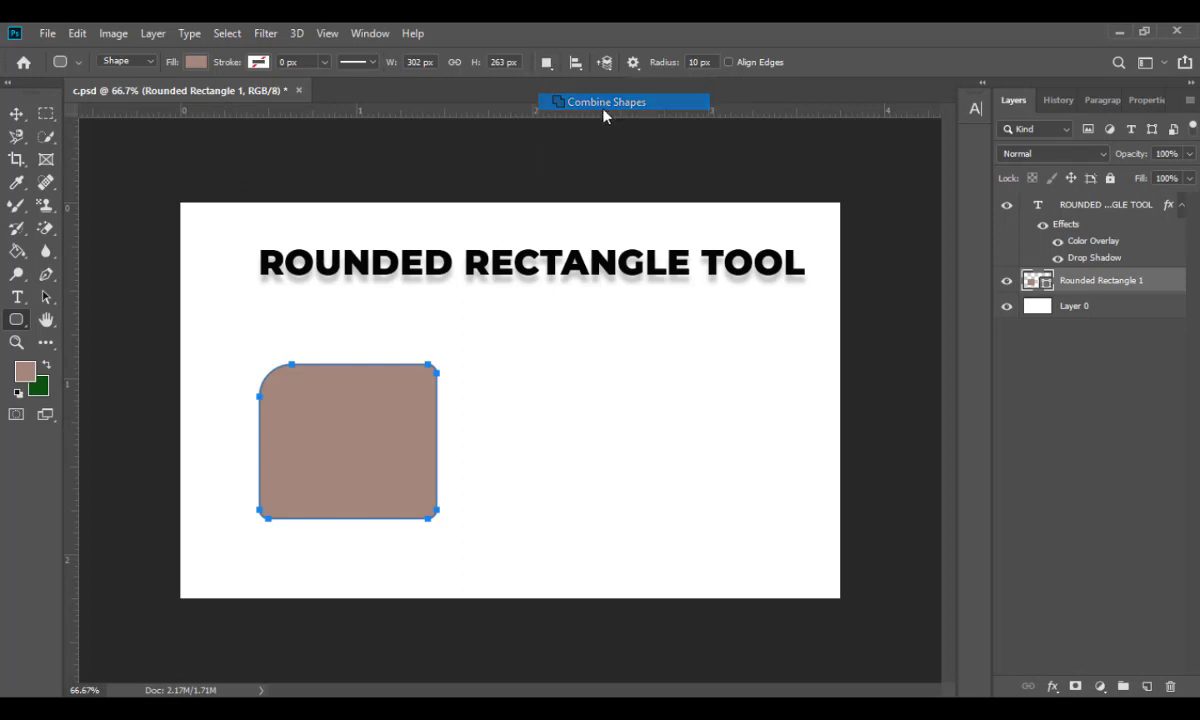
{"action": "mouse_move", "coordinate": [413, 348]}
{"action": "left_mouse_down"}
{"action": "mouse_move", "coordinate": [554, 470]}
{"action": "mouse_move", "coordinate": [553, 458]}
{"action": "left_mouse_up"}
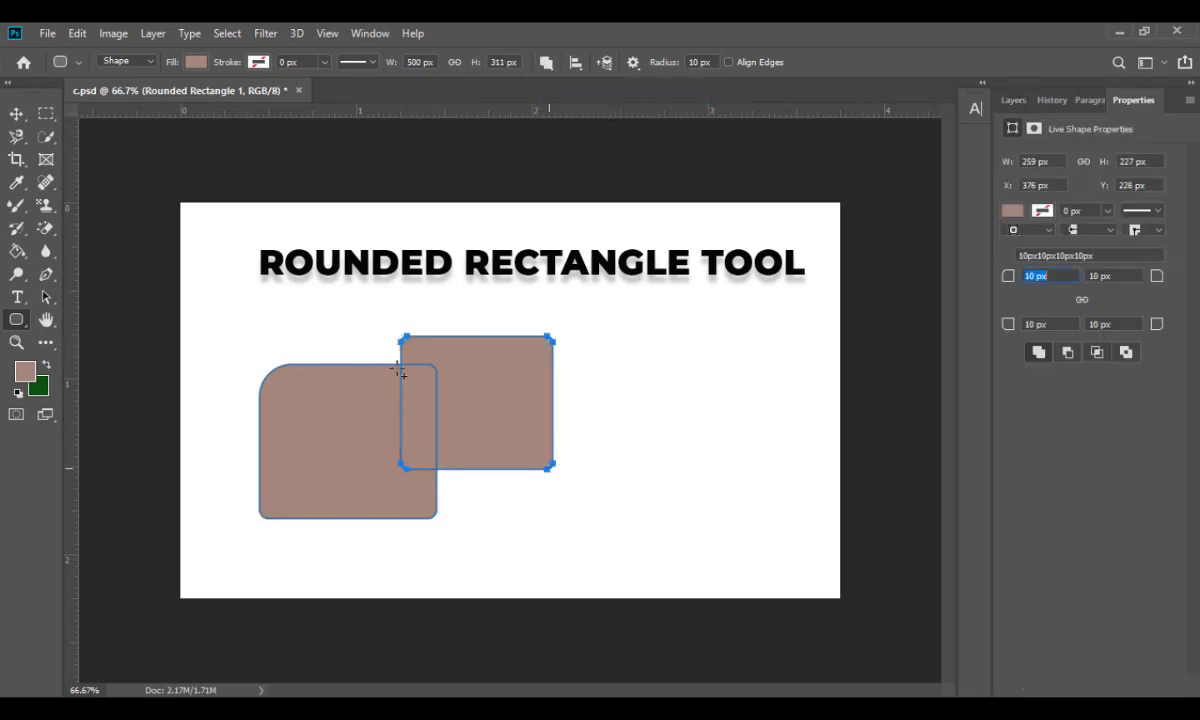
{"action": "left_click", "coordinate": [14, 114]}
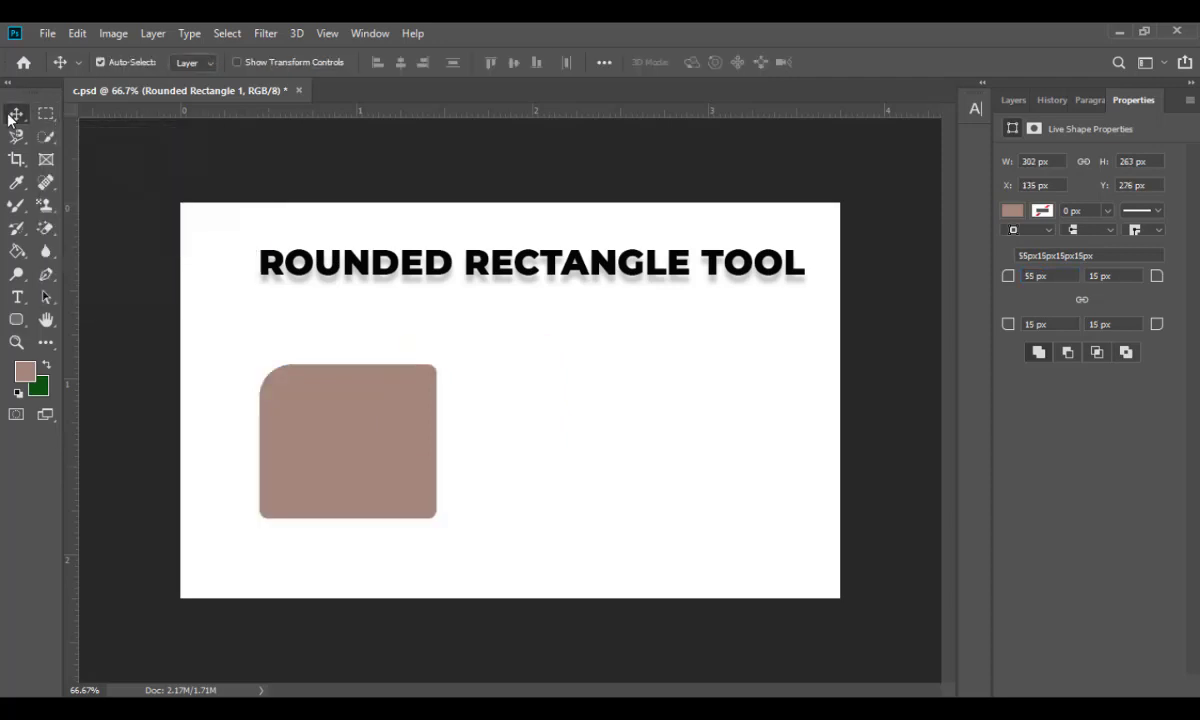
{"action": "left_click", "coordinate": [23, 320]}
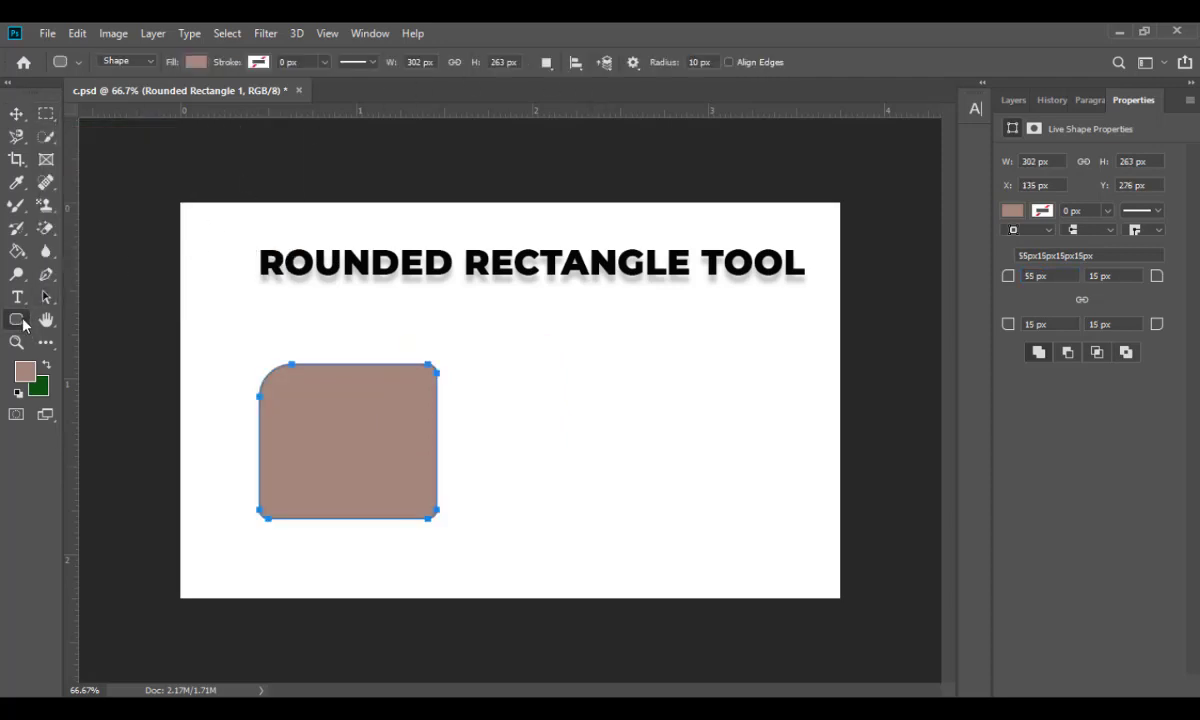
Step: Check the path operations and alignment menus, then reposition the ELLIPSE TOOL title
{"action": "left_click", "coordinate": [548, 64]}
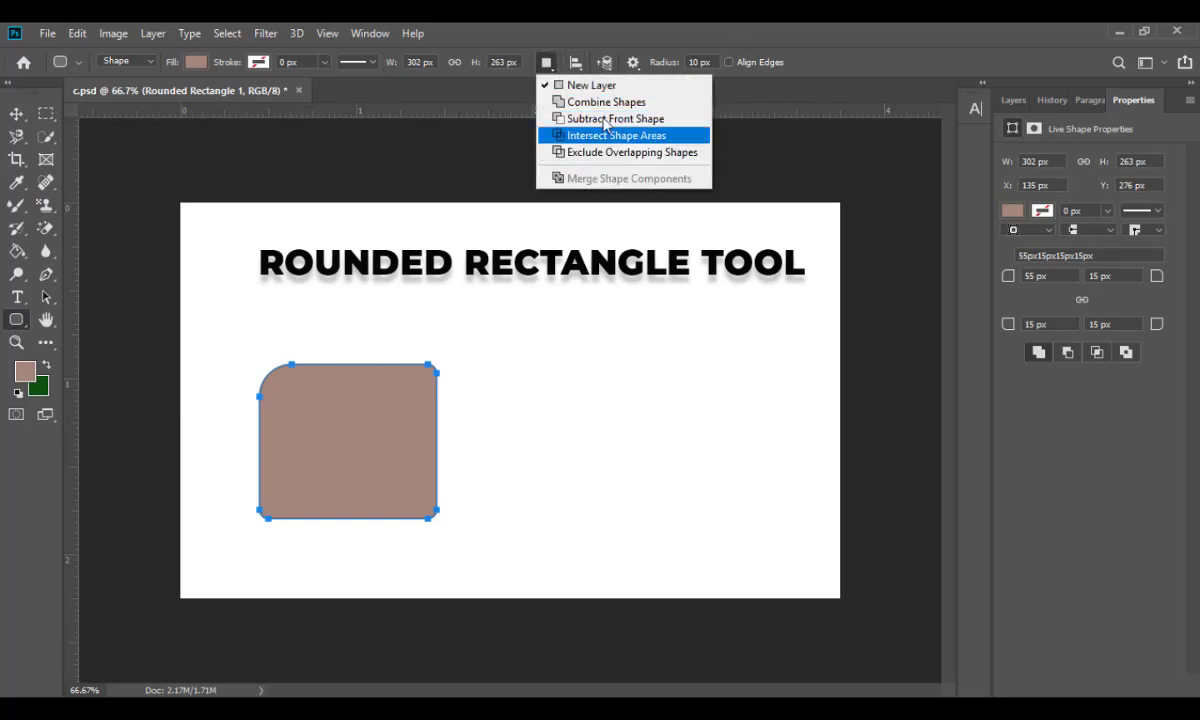
{"action": "left_click", "coordinate": [496, 153]}
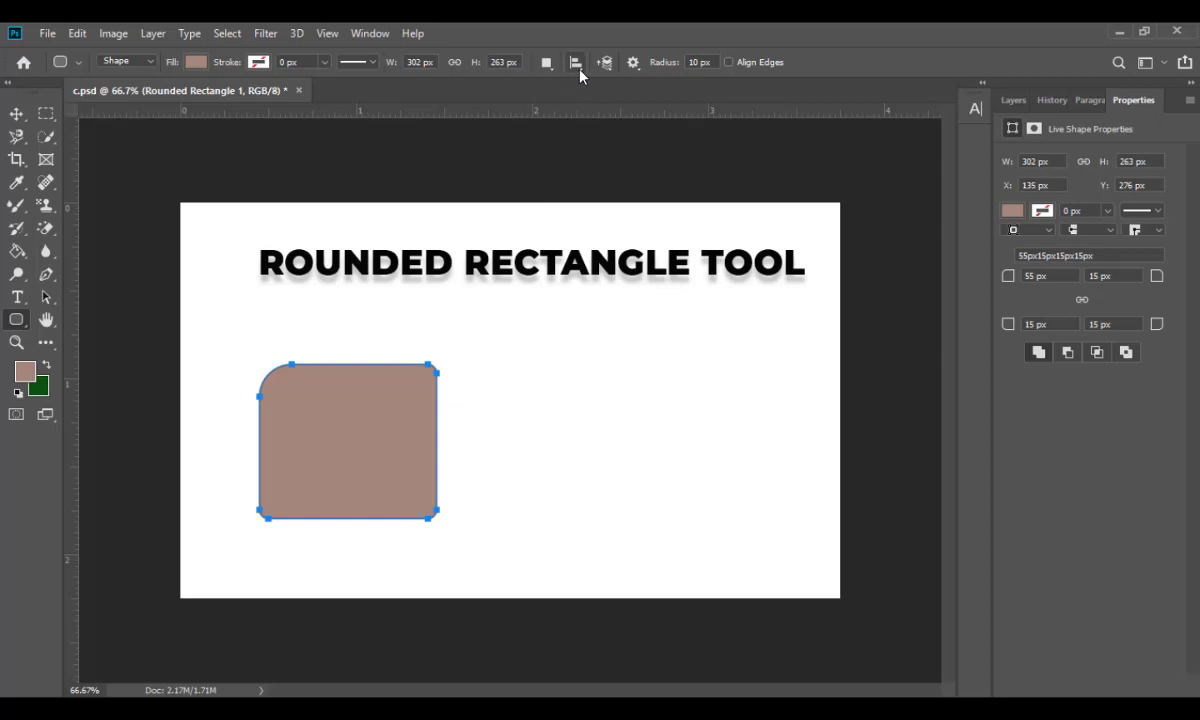
{"action": "left_click", "coordinate": [577, 64]}
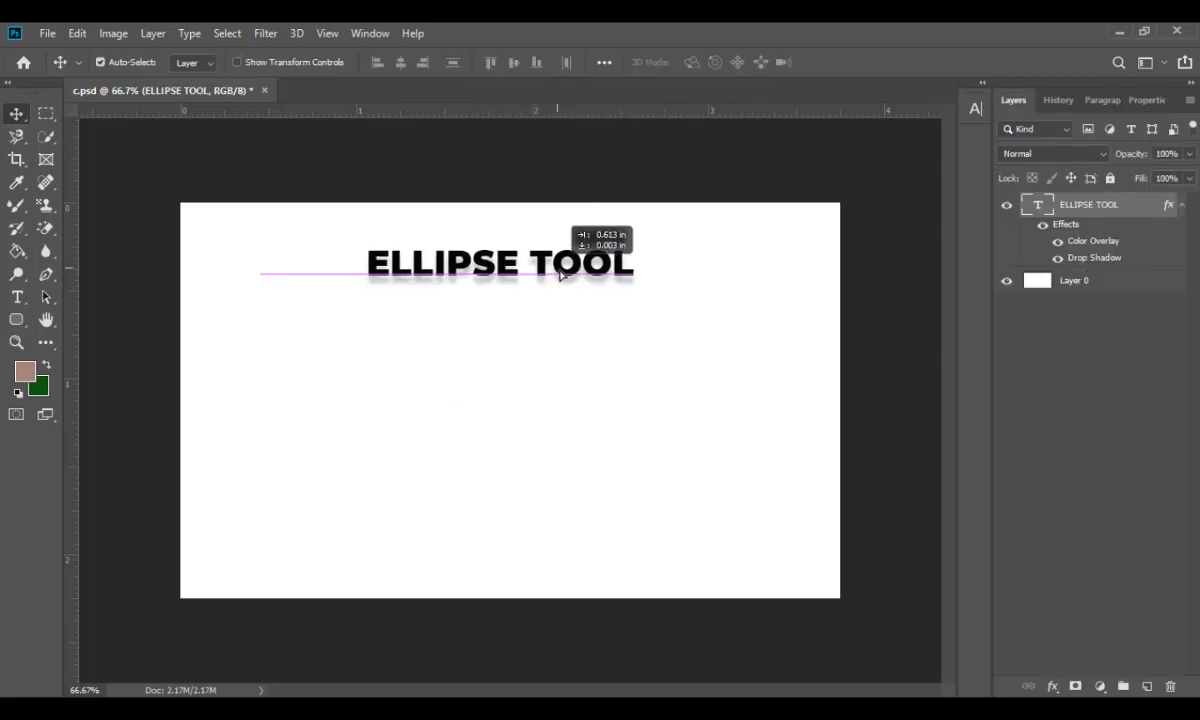
{"action": "mouse_move", "coordinate": [552, 267]}
{"action": "left_mouse_down"}
{"action": "mouse_move", "coordinate": [578, 280]}
{"action": "mouse_move", "coordinate": [562, 280]}
{"action": "left_mouse_up"}
Step: Centre the ELLIPSE TOOL title and draw a brown circle on the left with the Ellipse Tool
{"action": "left_click", "coordinate": [537, 537]}
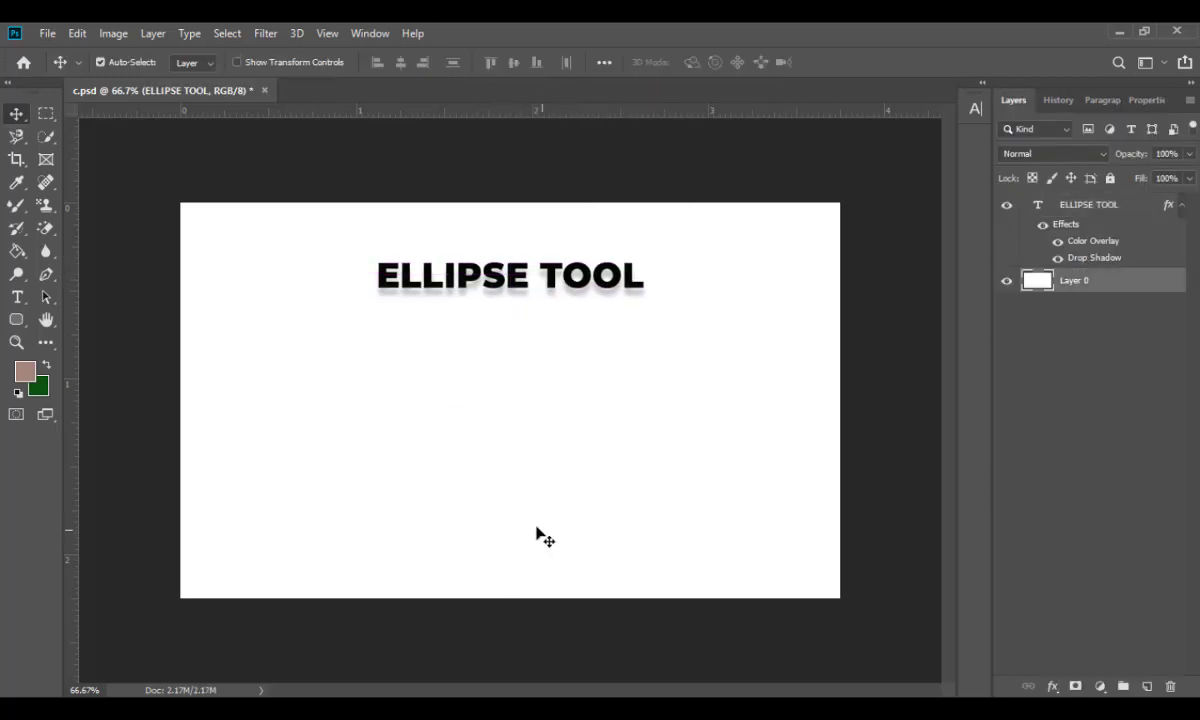
{"action": "left_click", "coordinate": [17, 320]}
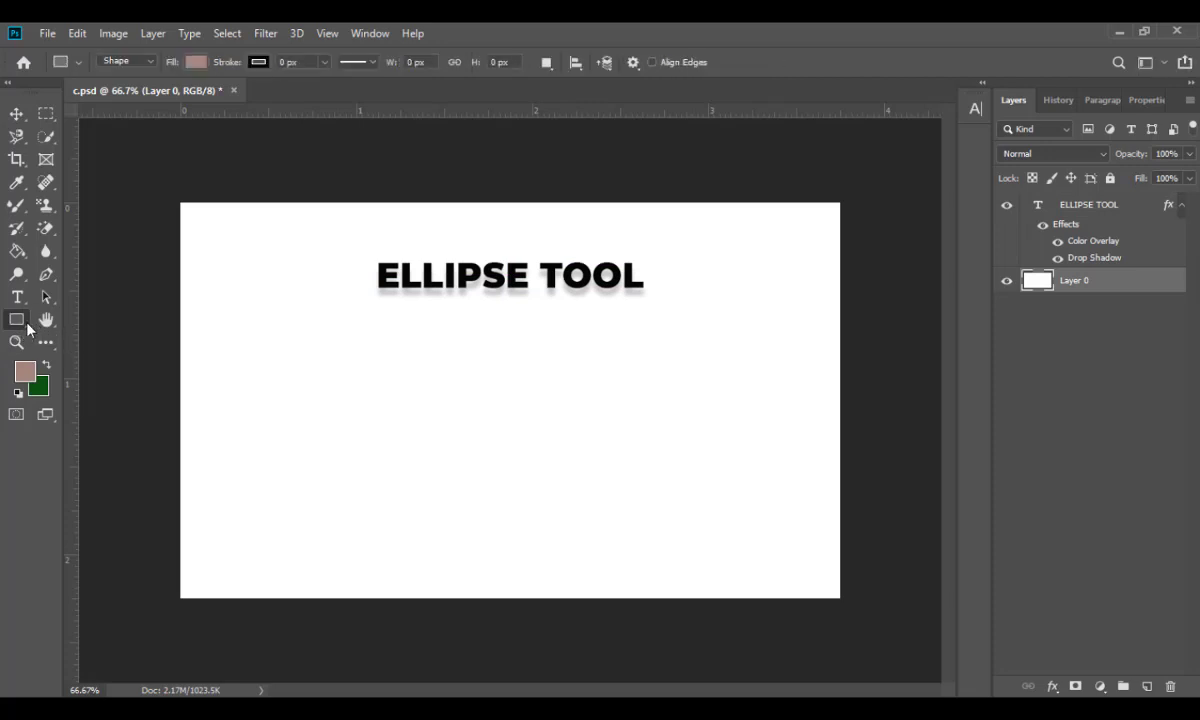
{"action": "right_click", "coordinate": [17, 320]}
{"action": "left_click", "coordinate": [80, 350]}
{"action": "left_click_drag", "start_coordinate": [257, 357], "coordinate": [401, 508]}
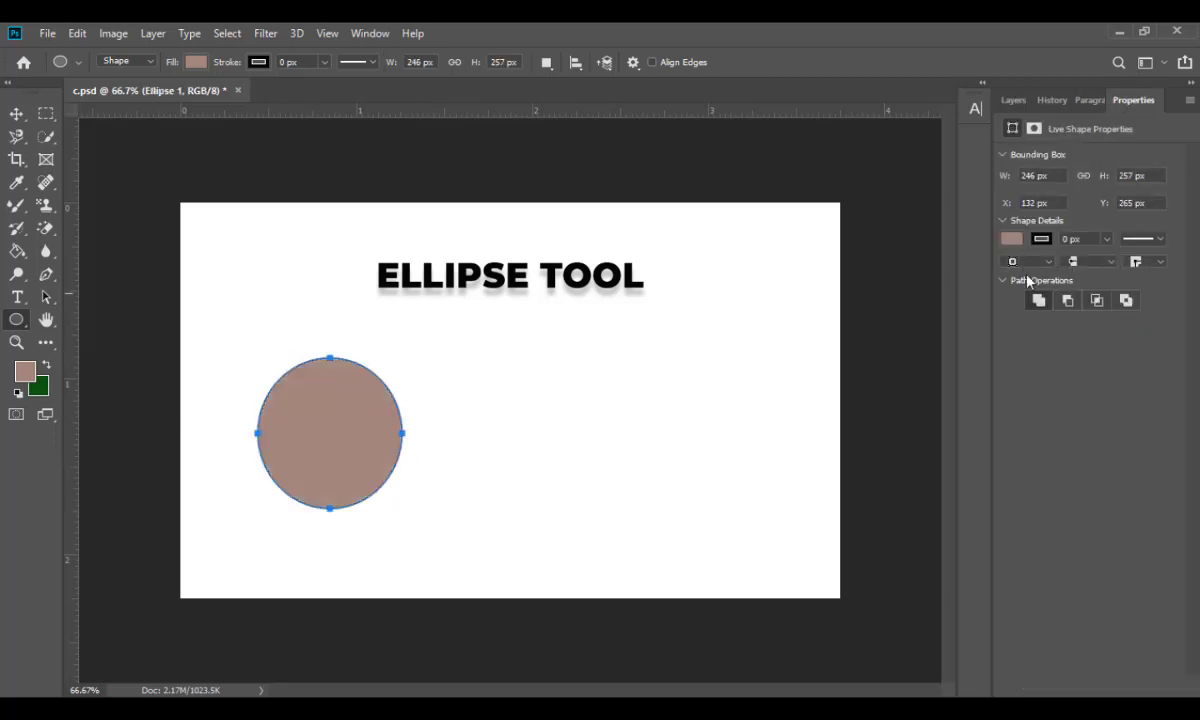
Step: Set the circle's stroke to No Color, keeping it a solid filled shape
{"action": "left_click", "coordinate": [1042, 239]}
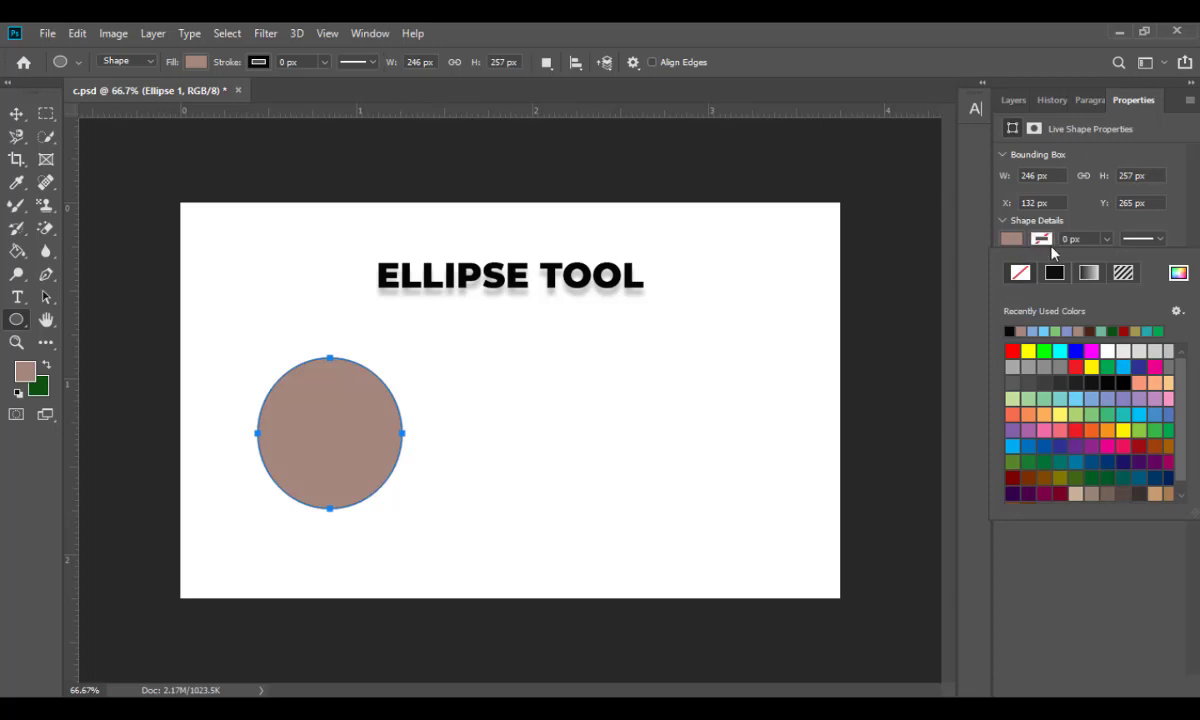
{"action": "left_click", "coordinate": [1021, 274]}
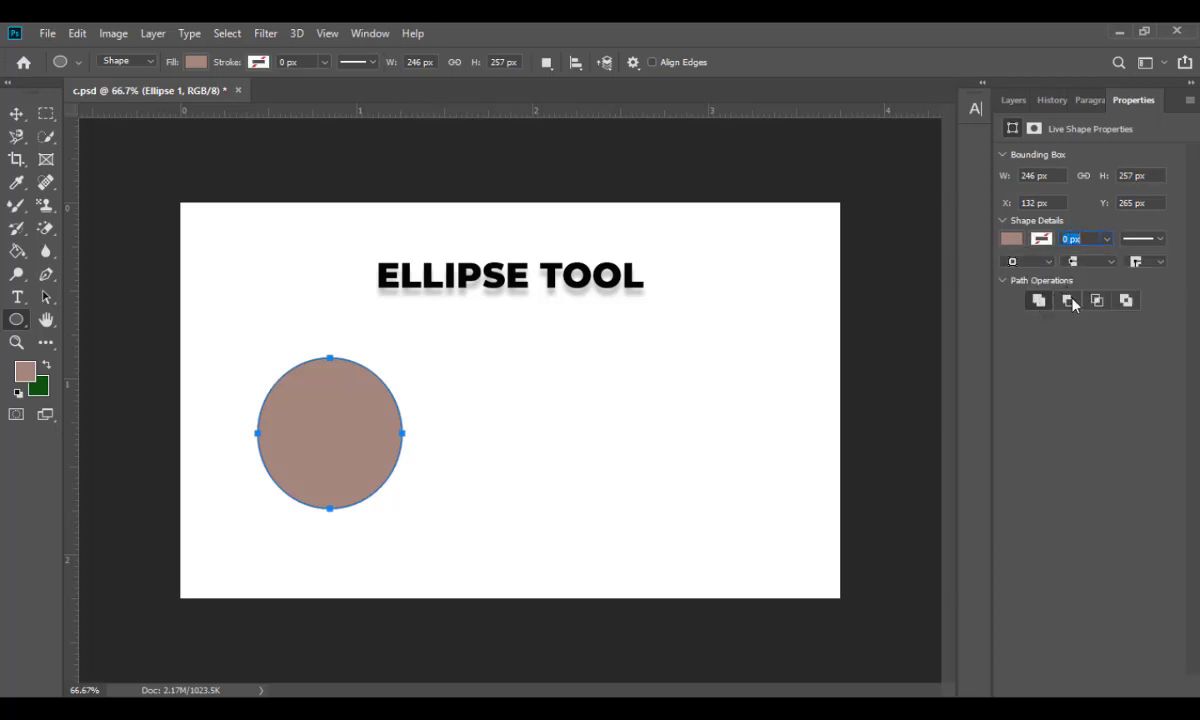
{"action": "left_click", "coordinate": [1068, 300]}
{"action": "left_click", "coordinate": [1125, 300]}
Step: Replace the overlapping ellipse with a 300 × 300 circle on the right
{"action": "left_click_drag", "start_coordinate": [343, 341], "coordinate": [521, 505]}
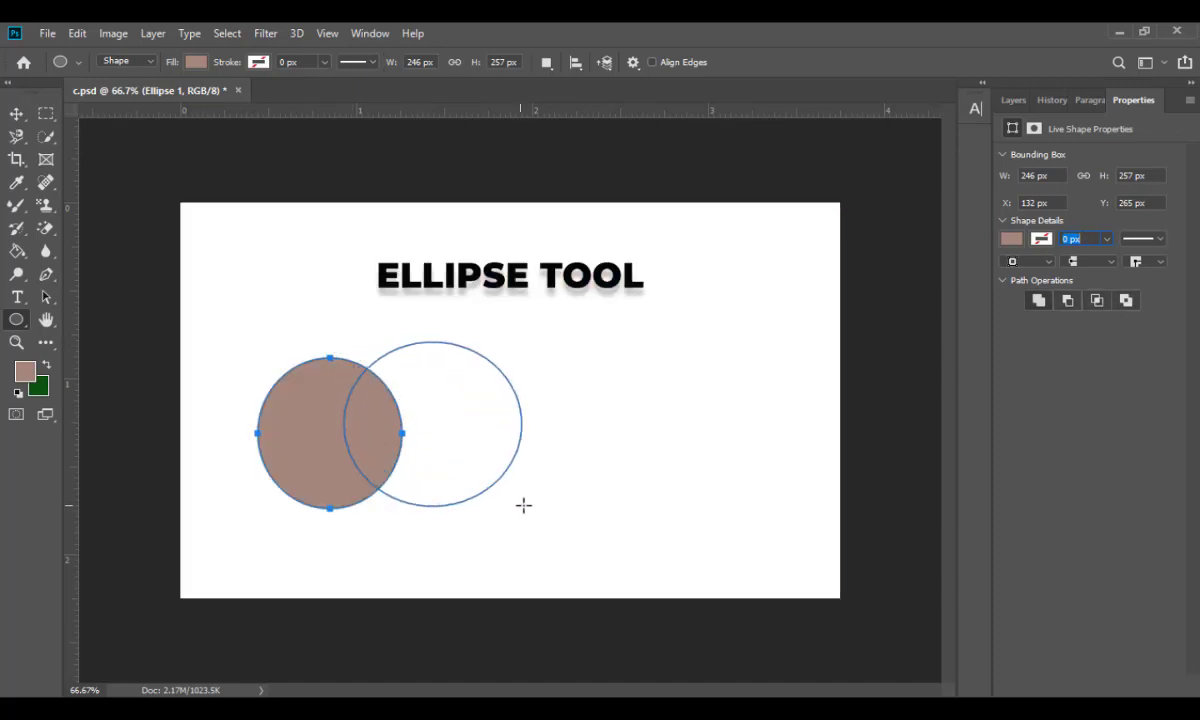
{"action": "left_click", "coordinate": [16, 113]}
{"action": "key", "text": "Delete"}
{"action": "key", "text": "u"}
{"action": "left_click_drag", "start_coordinate": [555, 357], "coordinate": [731, 583]}
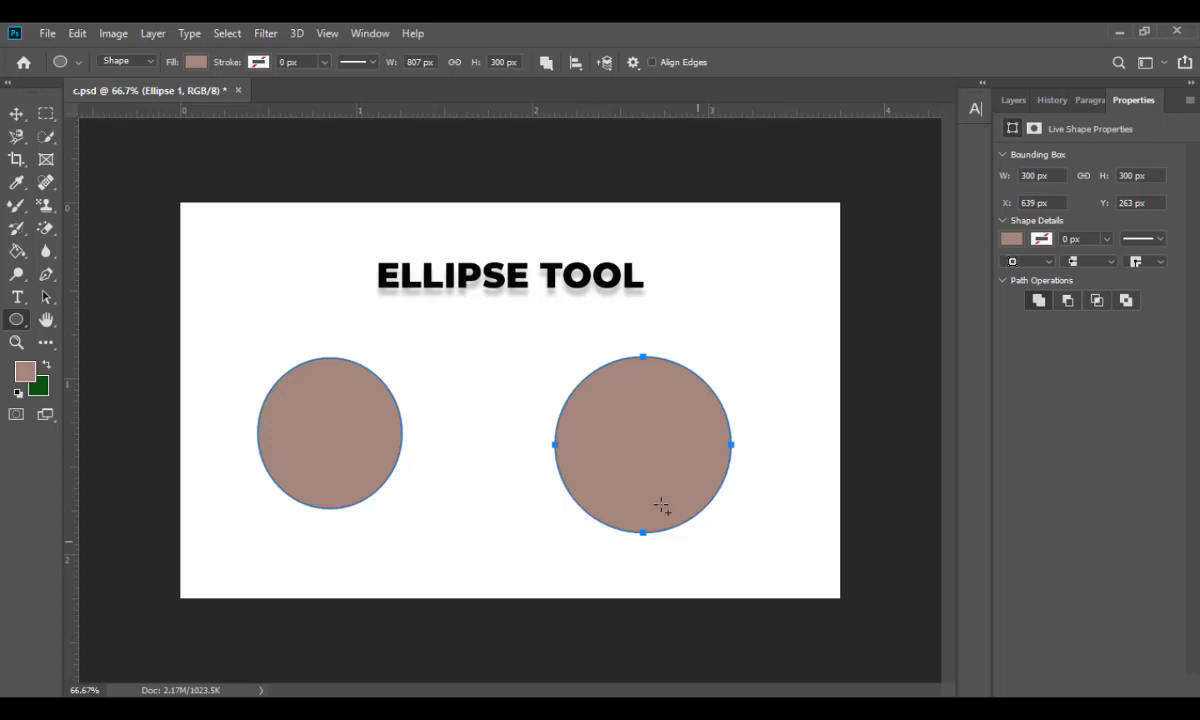
Step: Shift both circles slightly left, then delete the circle layers
{"action": "left_click", "coordinate": [16, 113]}
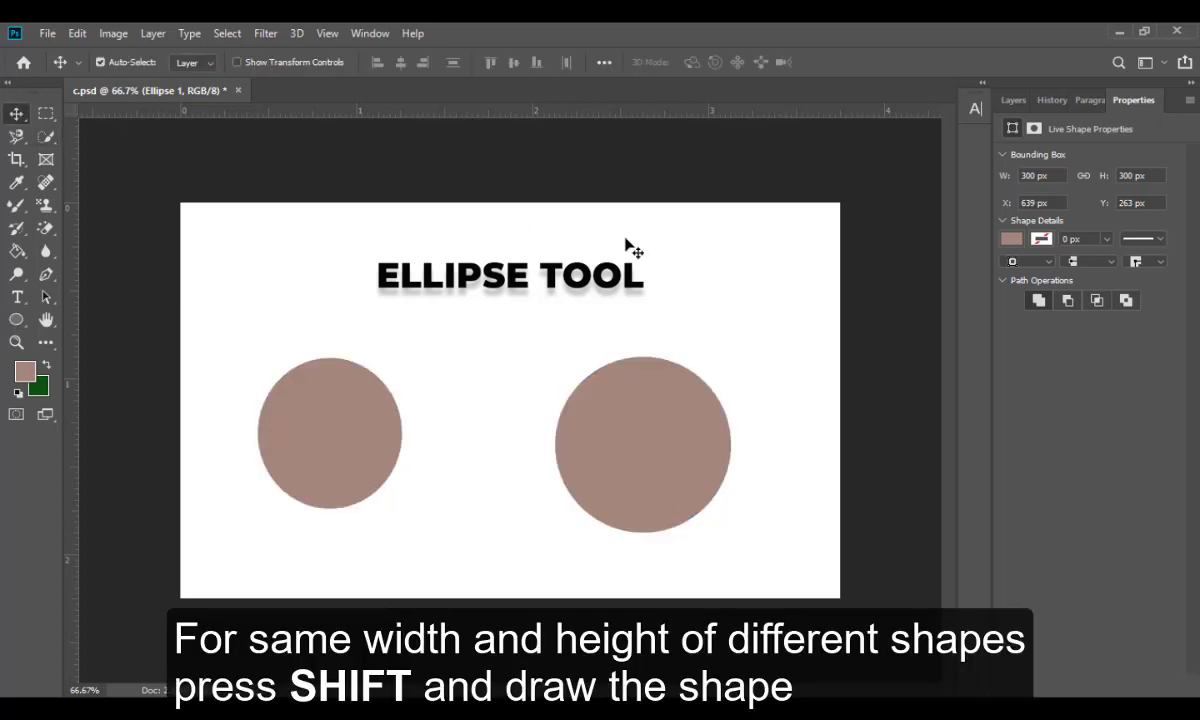
{"action": "left_click_drag", "start_coordinate": [649, 452], "coordinate": [643, 450]}
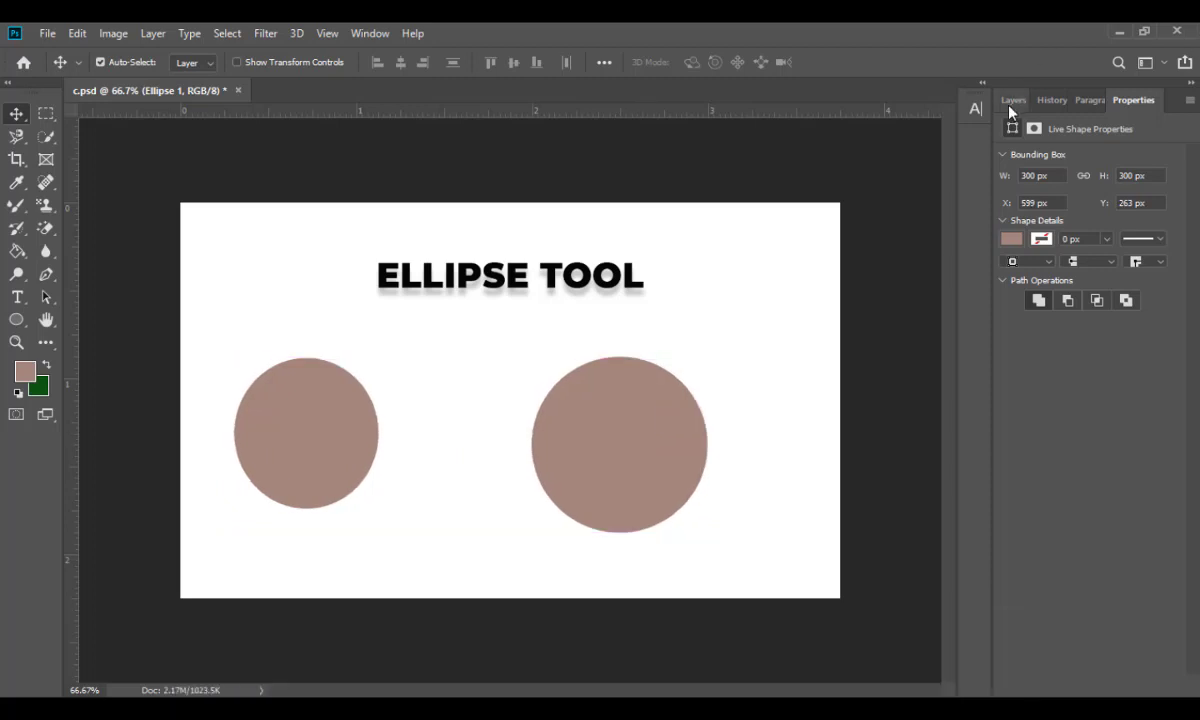
{"action": "left_click", "coordinate": [1013, 100]}
{"action": "key", "text": "Delete"}
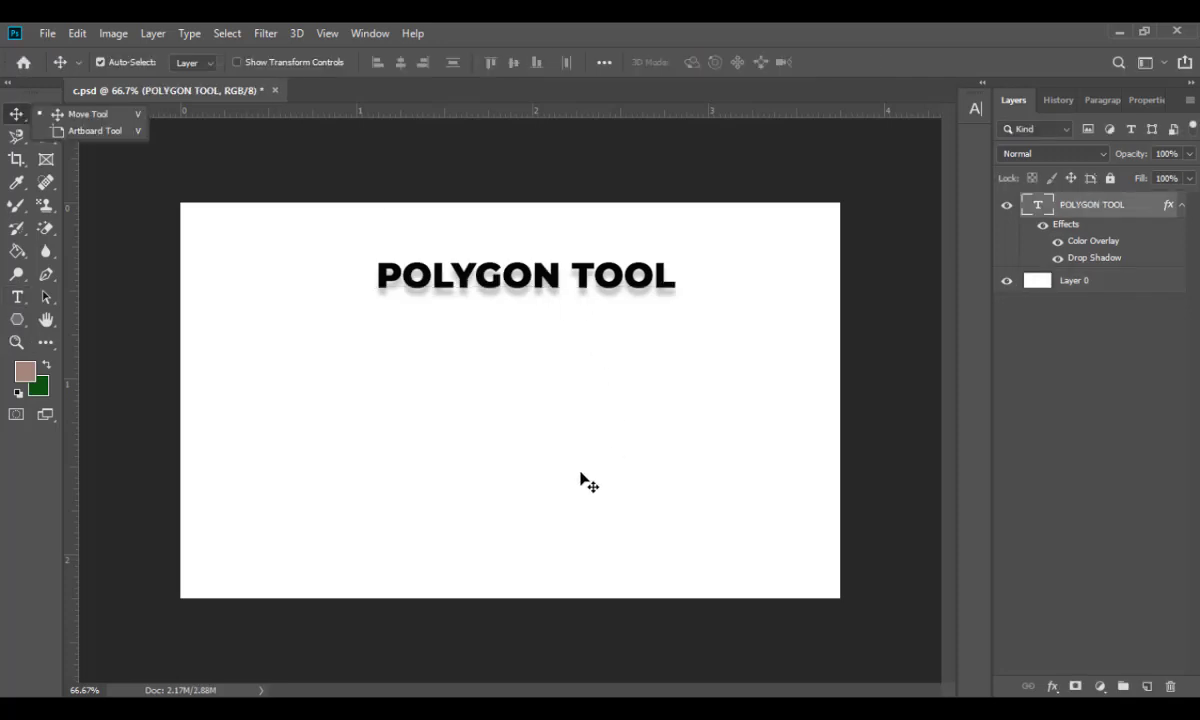
Step: Draw a brown pentagon on the left of the POLYGON TOOL slide
{"action": "left_click", "coordinate": [581, 474]}
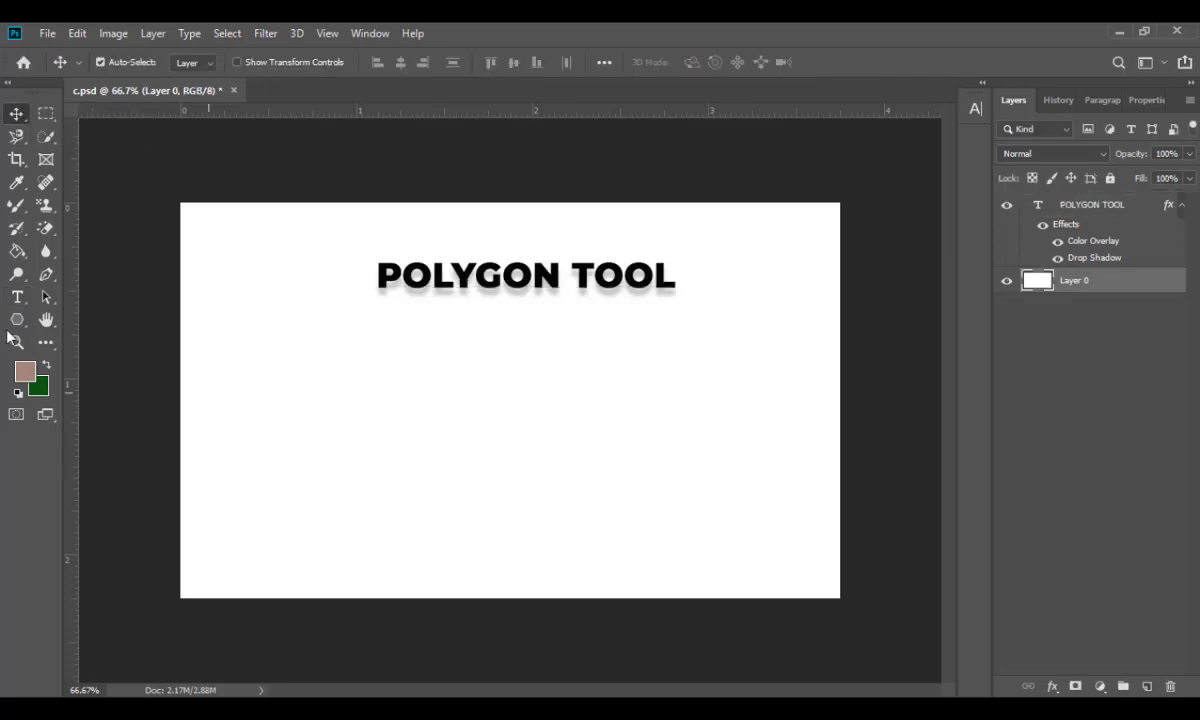
{"action": "left_click", "coordinate": [17, 319]}
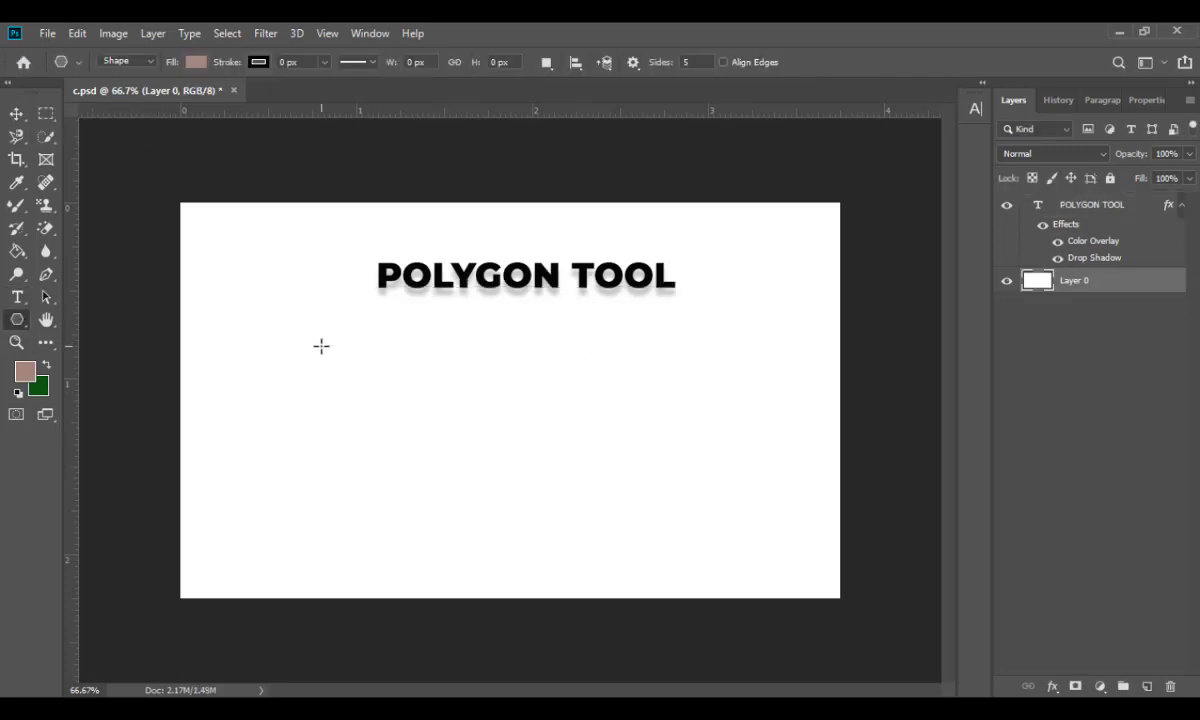
{"action": "mouse_move", "coordinate": [321, 346]}
{"action": "left_mouse_down"}
{"action": "mouse_move", "coordinate": [370, 419]}
{"action": "mouse_move", "coordinate": [383, 410]}
{"action": "mouse_move", "coordinate": [313, 476]}
{"action": "left_mouse_up"}
Step: Add an empty Layer 1 above Layer 0 and draw a second 5-sided polygon
{"action": "left_click", "coordinate": [16, 114]}
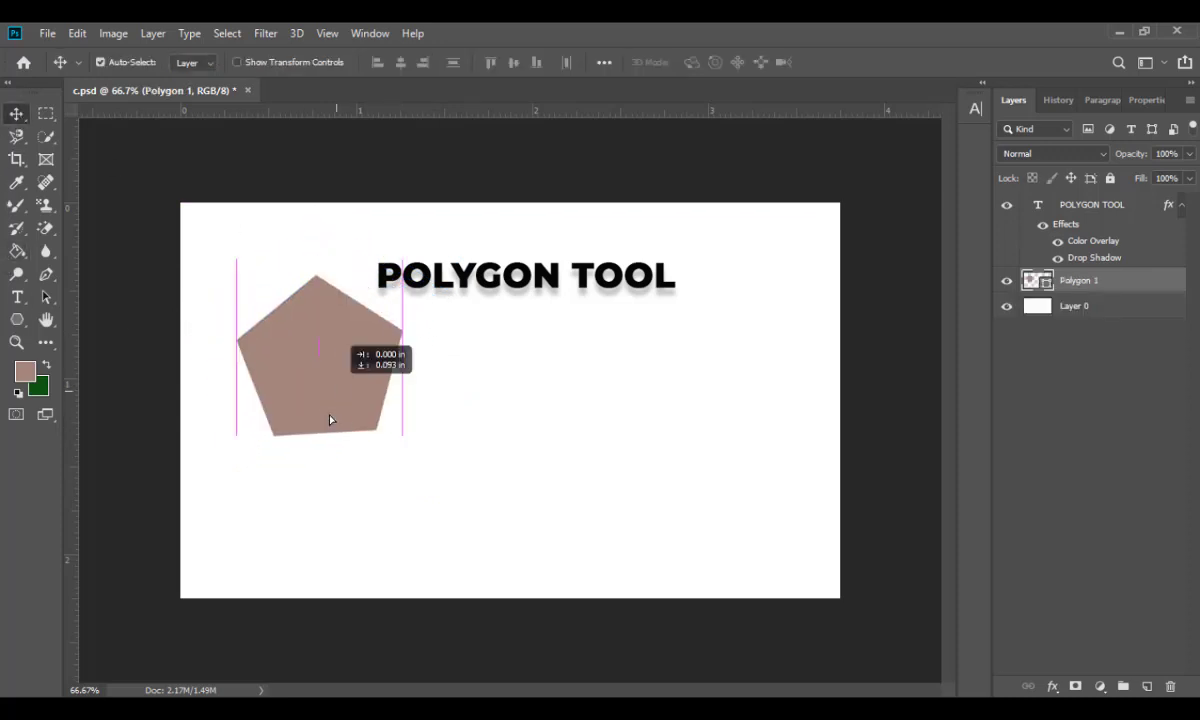
{"action": "left_click", "coordinate": [488, 461]}
{"action": "left_click", "coordinate": [1148, 686]}
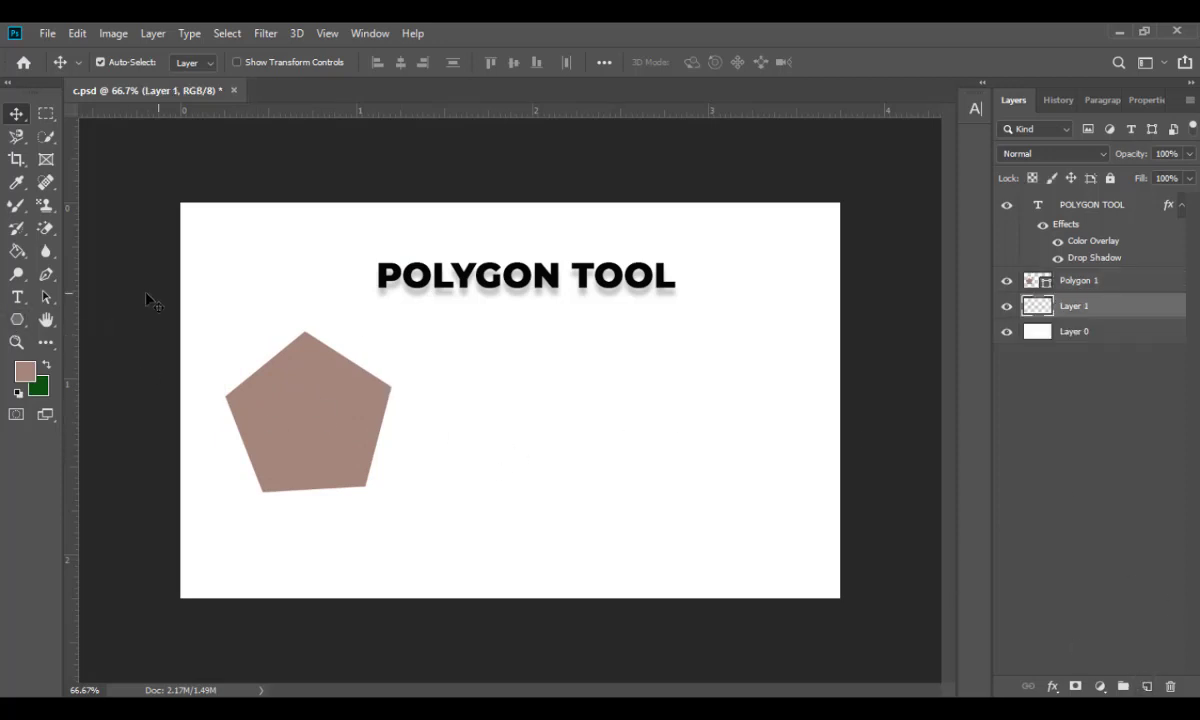
{"action": "left_click", "coordinate": [17, 320]}
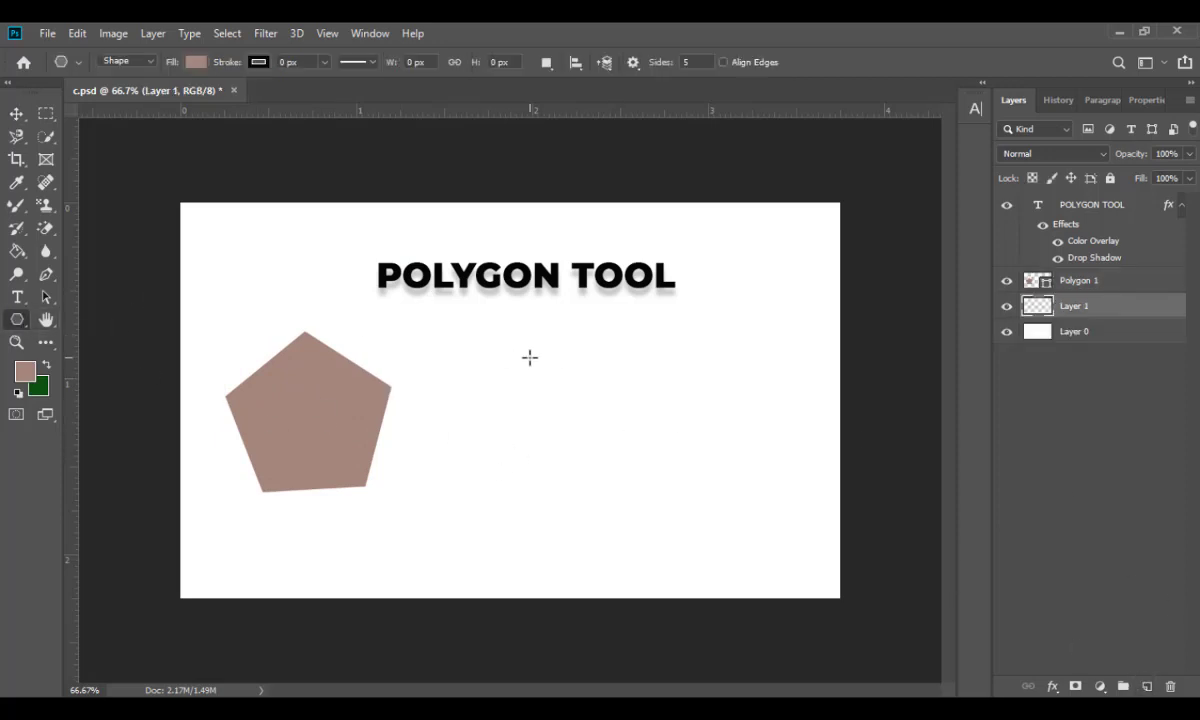
{"action": "mouse_move", "coordinate": [538, 366]}
{"action": "left_mouse_down"}
{"action": "mouse_move", "coordinate": [588, 492]}
{"action": "mouse_move", "coordinate": [524, 522]}
{"action": "mouse_move", "coordinate": [584, 509]}
{"action": "mouse_move", "coordinate": [578, 432]}
{"action": "left_mouse_up"}
Step: Dismiss the Create Polygon settings and move the second brown pentagon up under the POLYGON TOOL title
{"action": "left_click", "coordinate": [578, 432]}
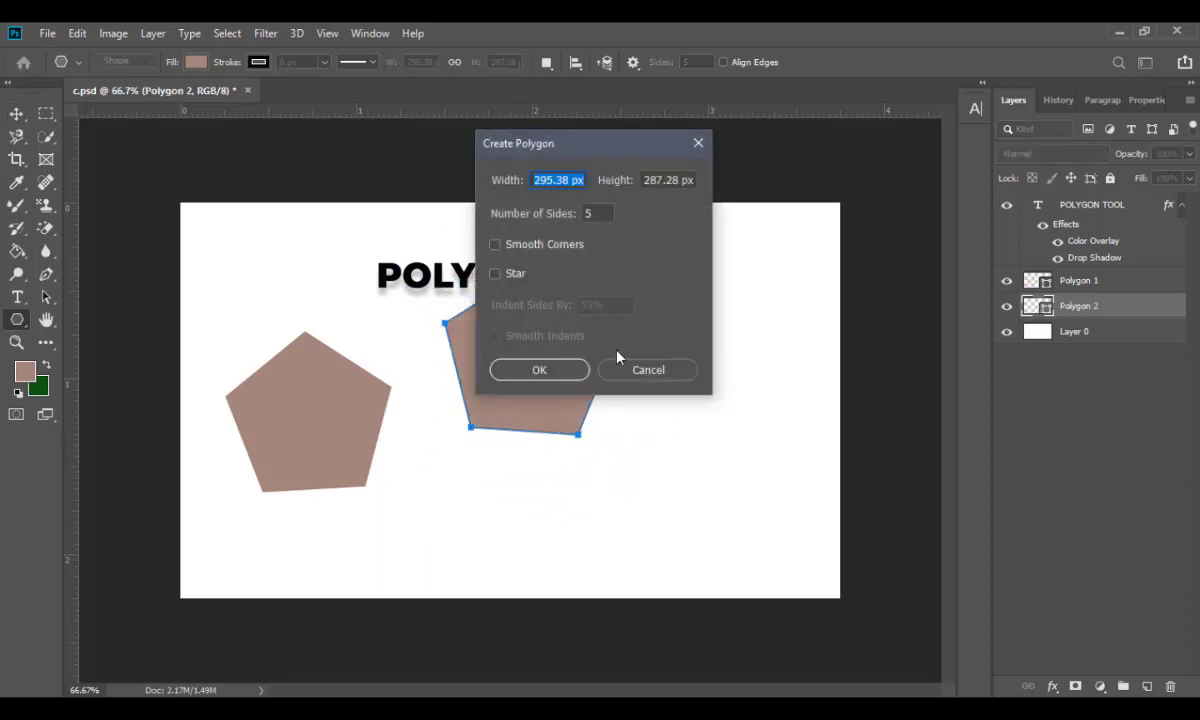
{"action": "left_click", "coordinate": [634, 371]}
{"action": "left_click", "coordinate": [16, 113]}
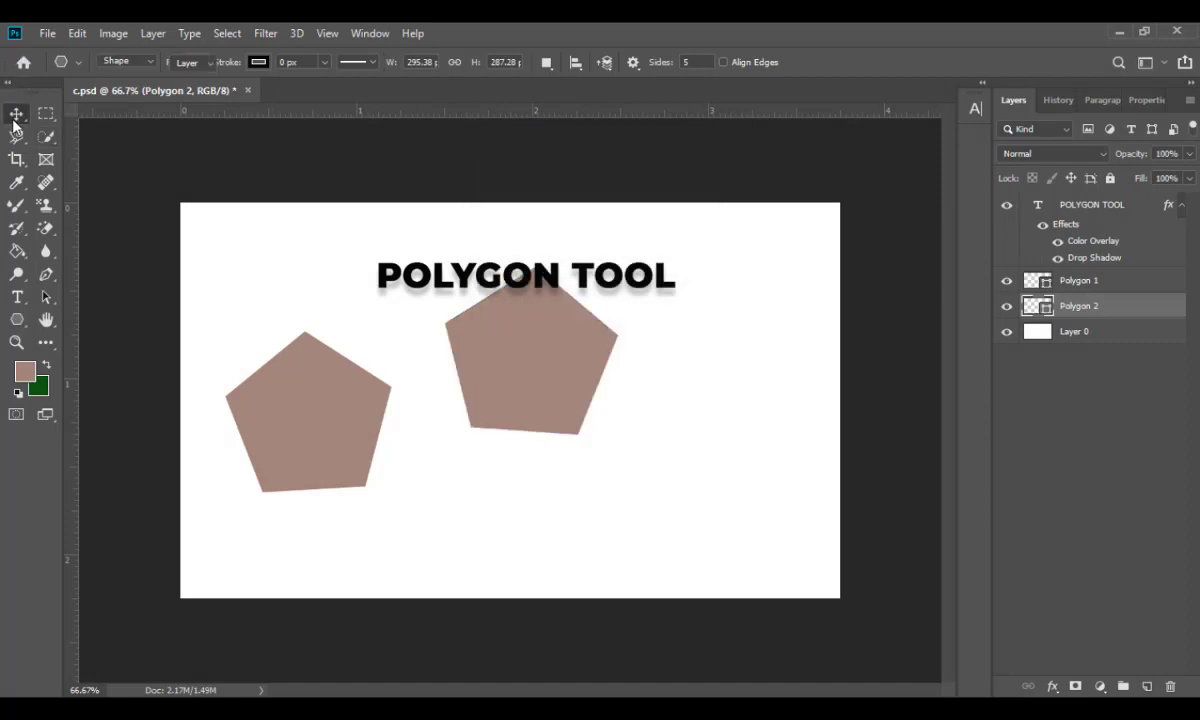
{"action": "mouse_move", "coordinate": [532, 388]}
{"action": "left_mouse_down"}
{"action": "mouse_move", "coordinate": [538, 420]}
{"action": "mouse_move", "coordinate": [595, 437]}
{"action": "left_mouse_up"}
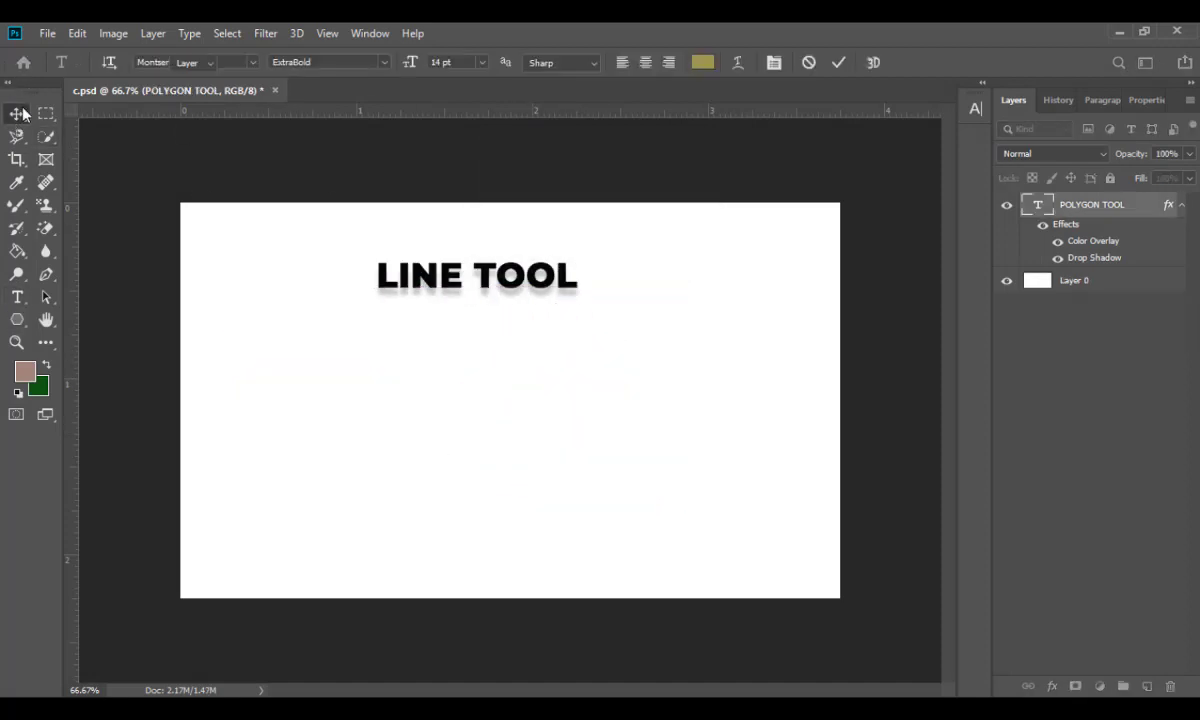
Step: Nudge the LINE TOOL title right, then draw a 1 px, 549 px-long line across the slide's middle-left
{"action": "left_click_drag", "start_coordinate": [497, 289], "coordinate": [530, 277]}
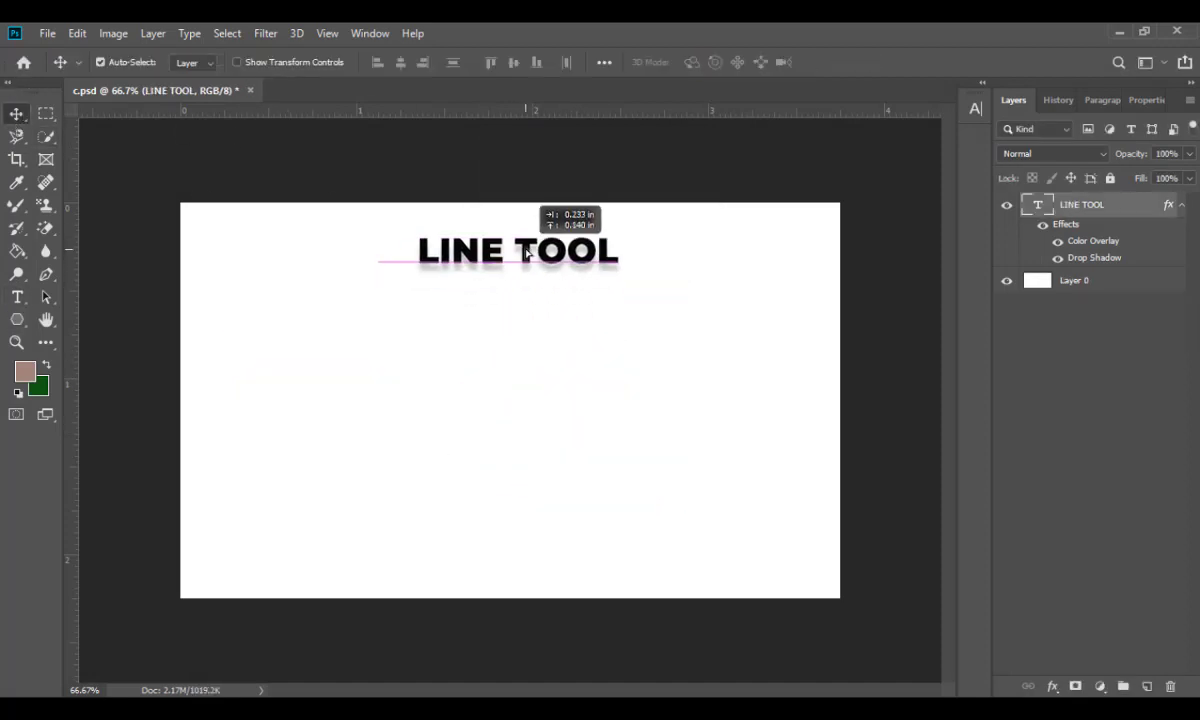
{"action": "left_click", "coordinate": [403, 430]}
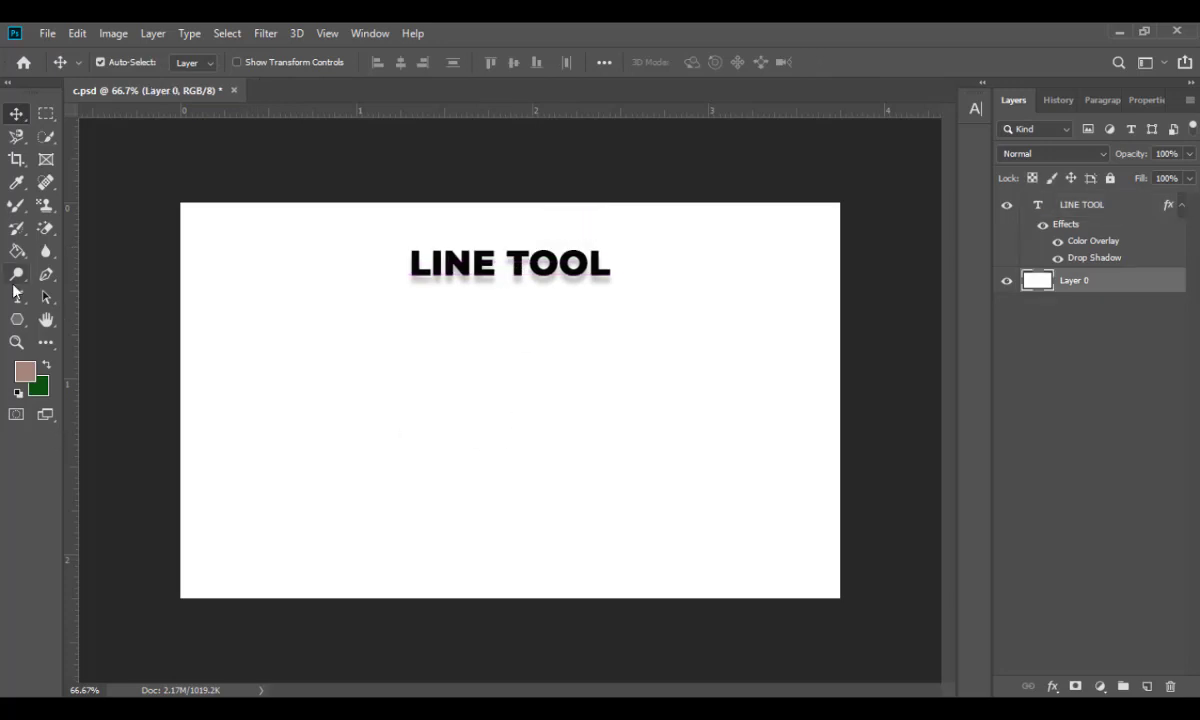
{"action": "left_click", "coordinate": [17, 319]}
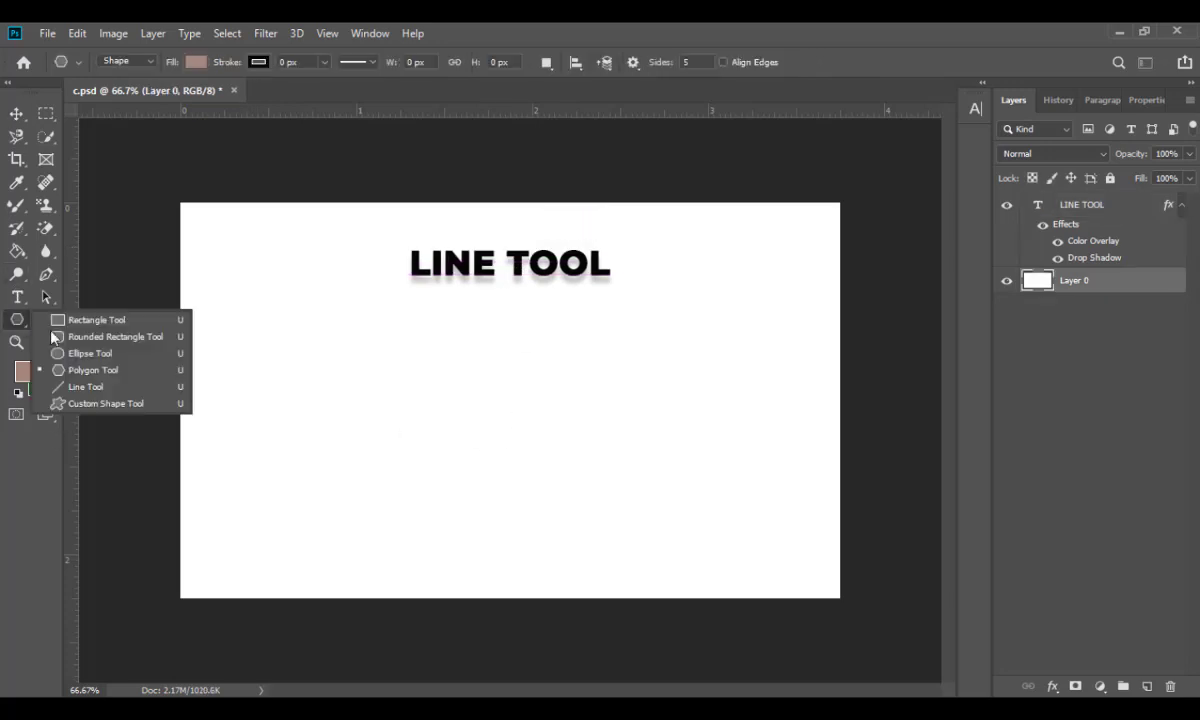
{"action": "left_click", "coordinate": [99, 390]}
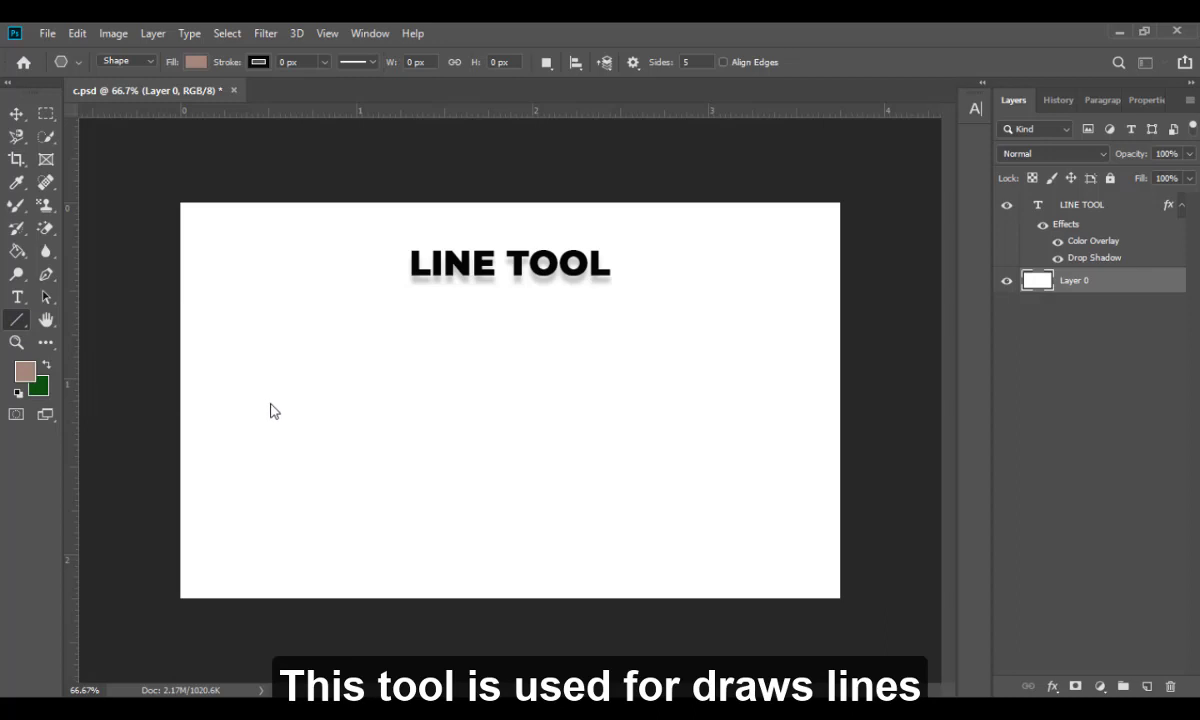
{"action": "left_click_drag", "start_coordinate": [270, 403], "coordinate": [592, 398]}
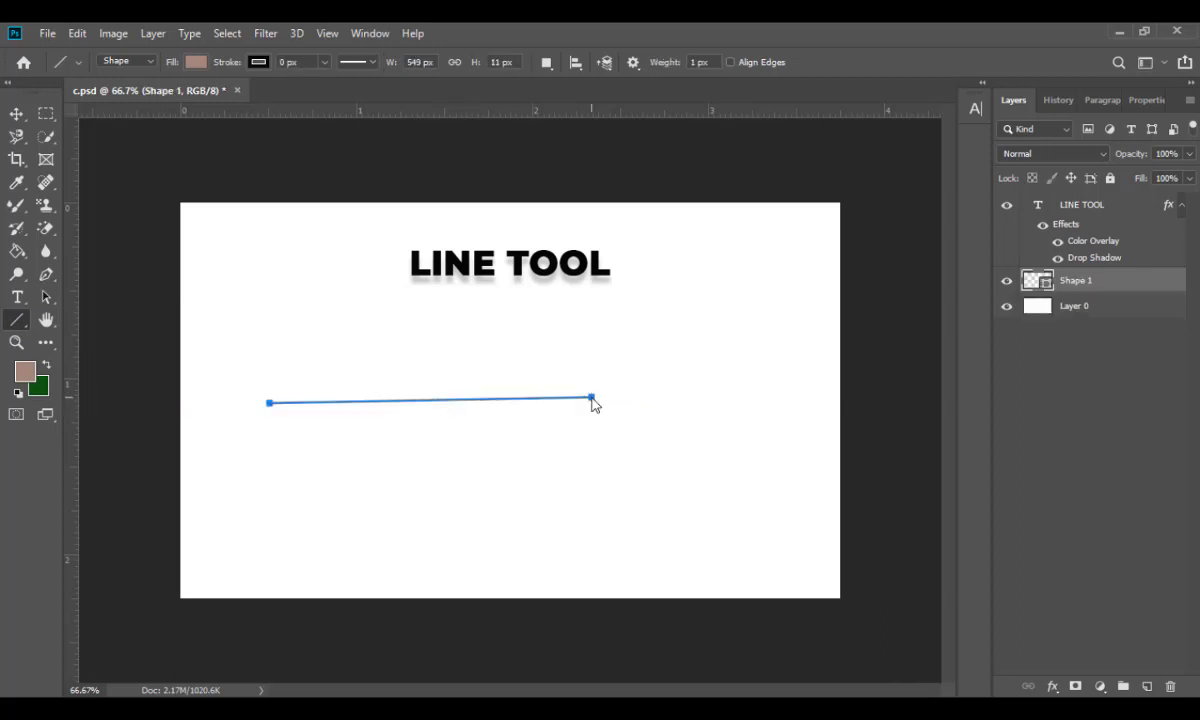
{"action": "left_click", "coordinate": [16, 114]}
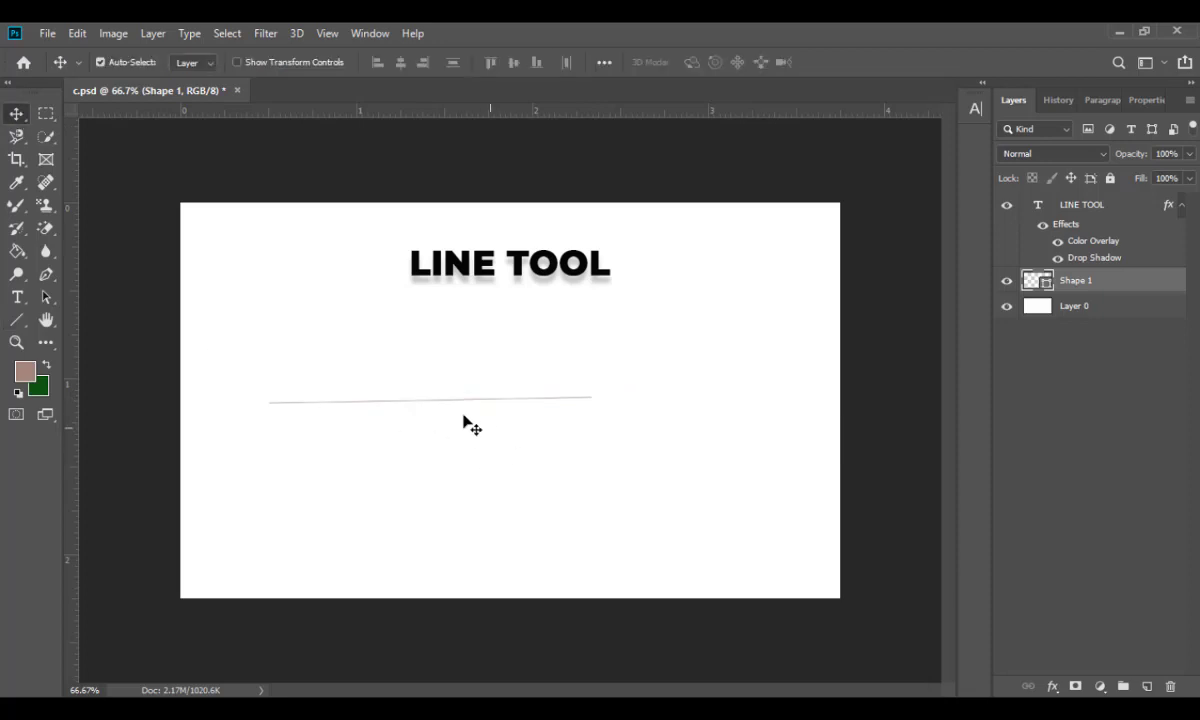
Step: Set the line's stroke to No Color, then inspect the Stroke Options and Path Operations menus
{"action": "left_click", "coordinate": [18, 319]}
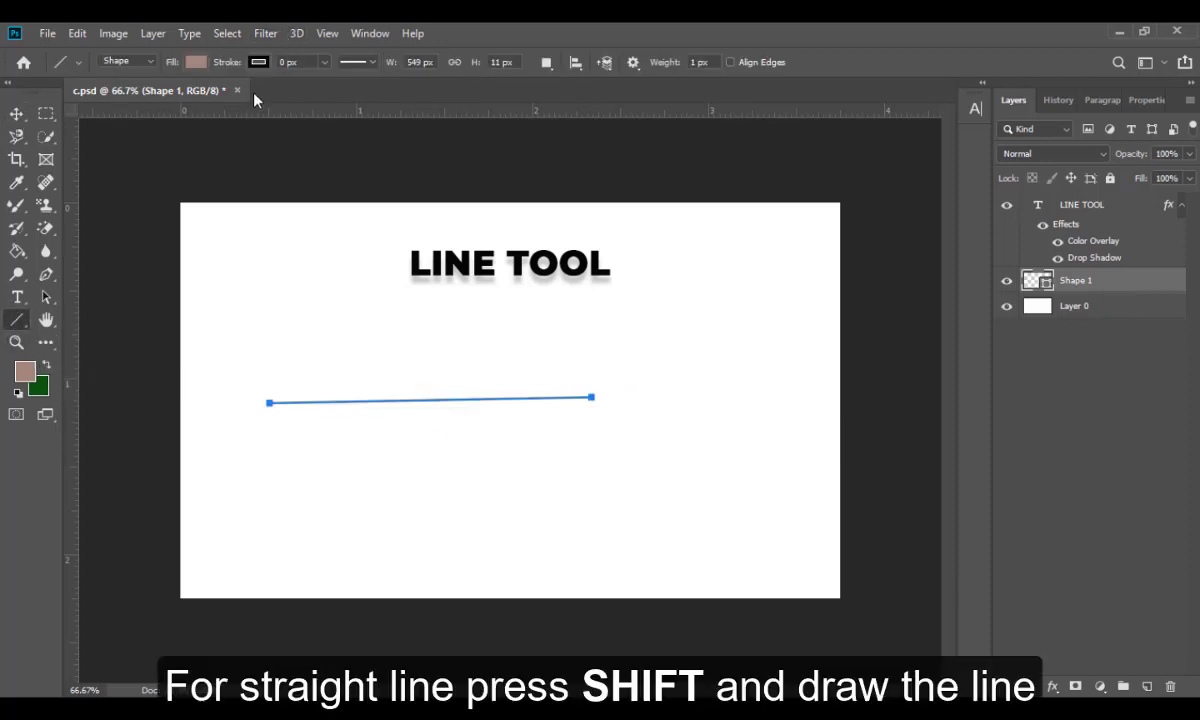
{"action": "left_click", "coordinate": [259, 62]}
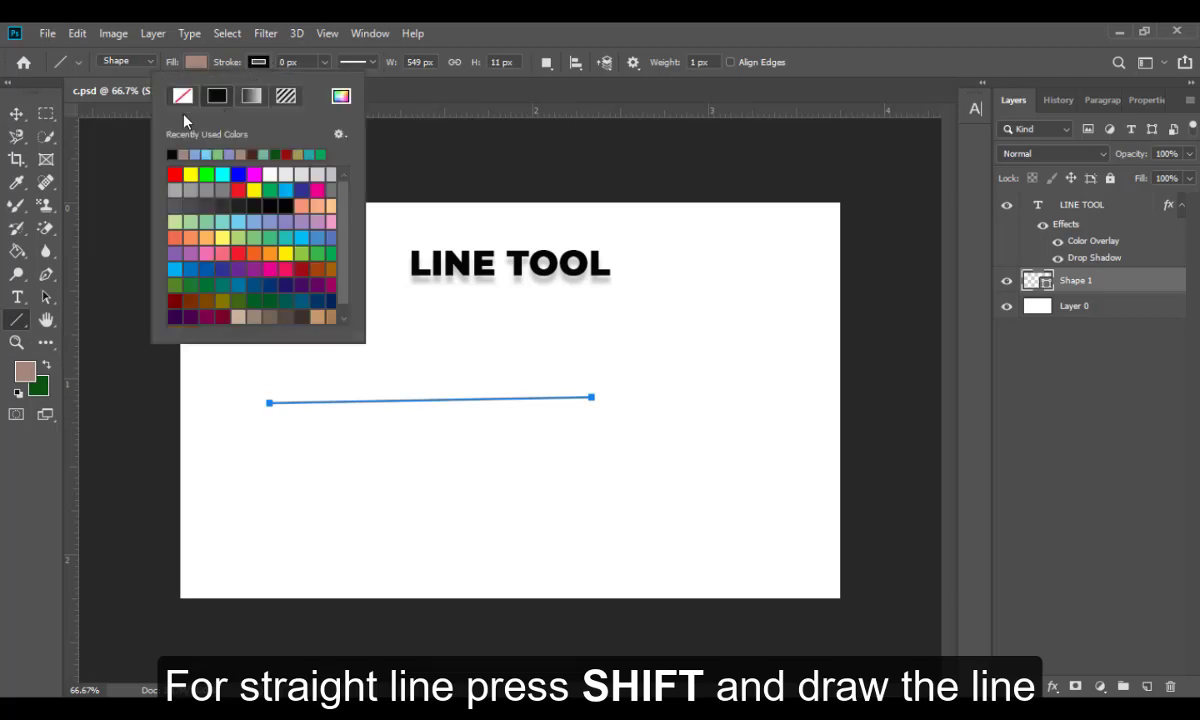
{"action": "left_click", "coordinate": [184, 98]}
{"action": "left_click", "coordinate": [372, 64]}
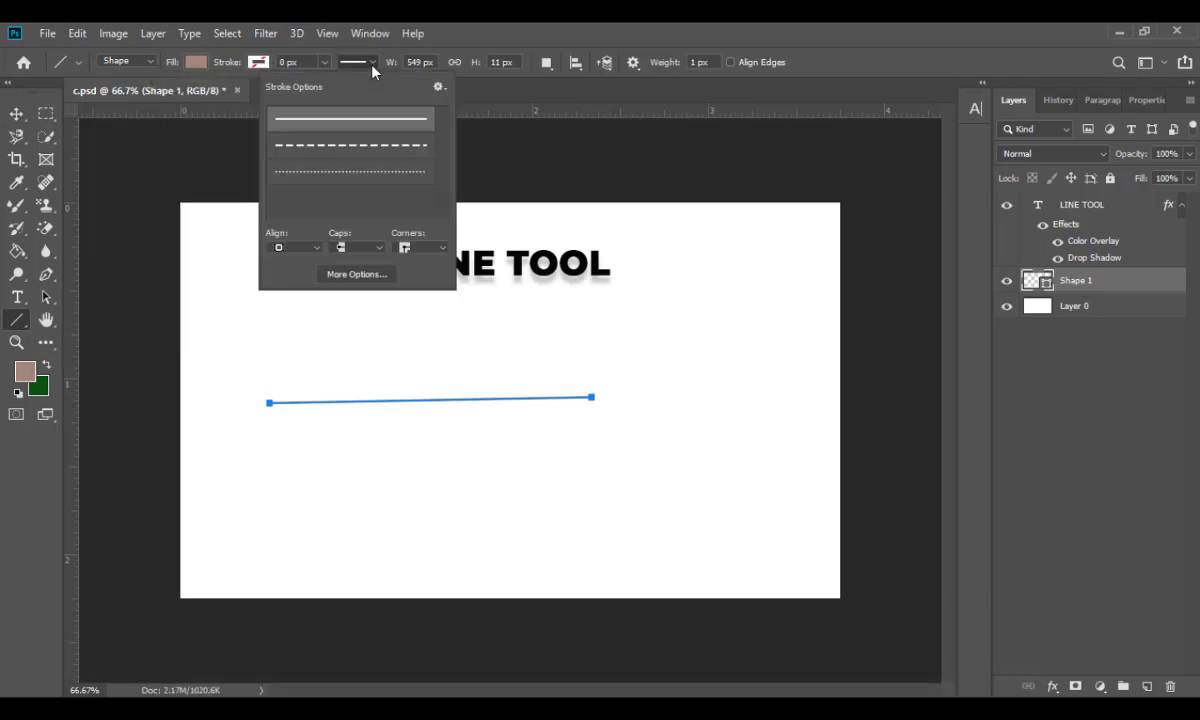
{"action": "left_click", "coordinate": [545, 63]}
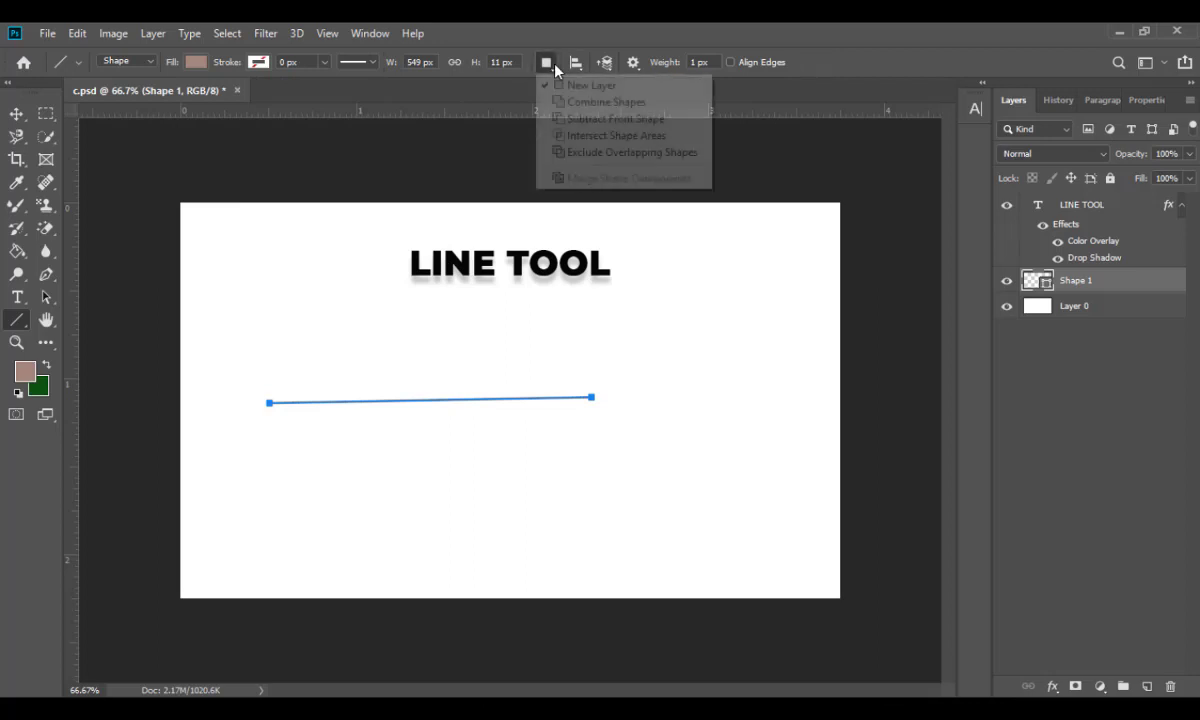
{"action": "left_click", "coordinate": [547, 63]}
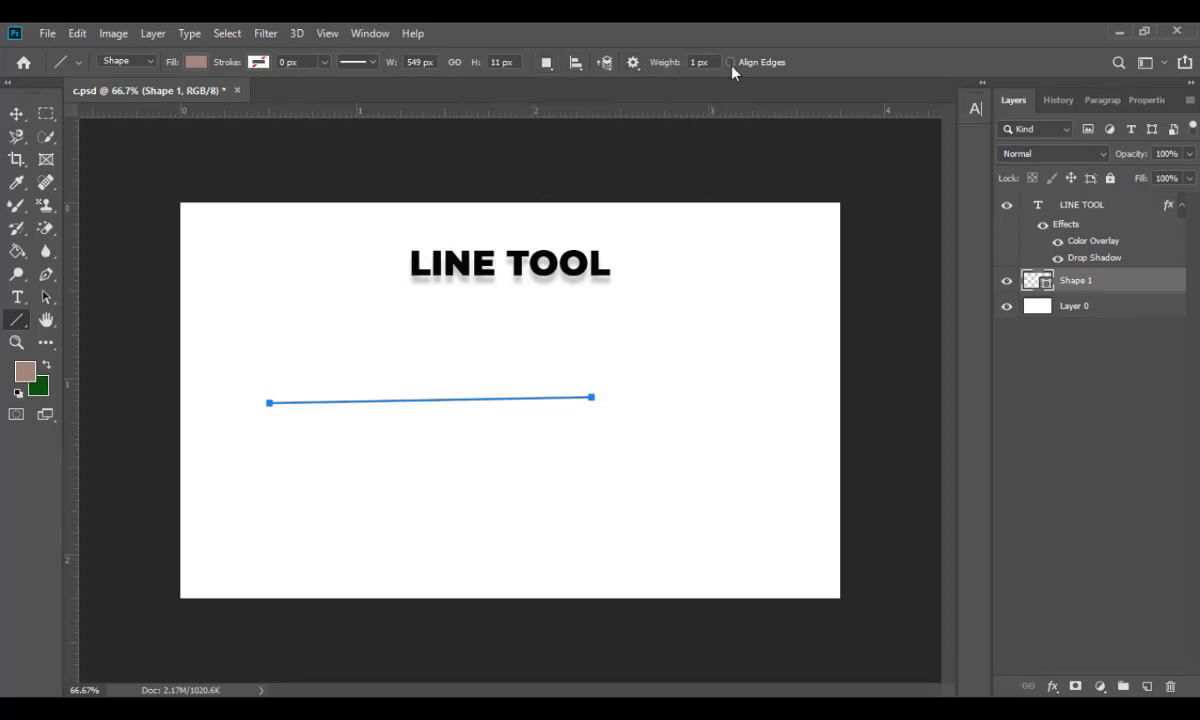
{"action": "left_click", "coordinate": [14, 112]}
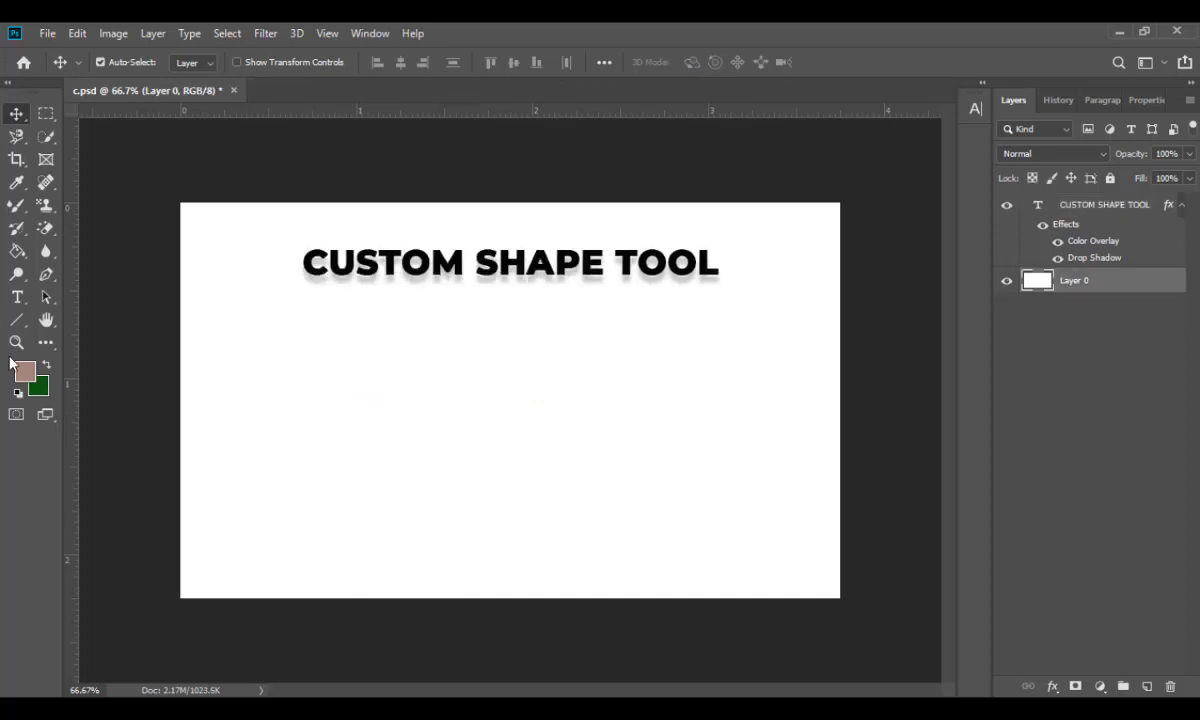
Step: Choose the Custom Shape Tool, draw a trial heart, and browse the shape presets to the last icons
{"action": "left_click", "coordinate": [18, 321]}
{"action": "right_click", "coordinate": [18, 320]}
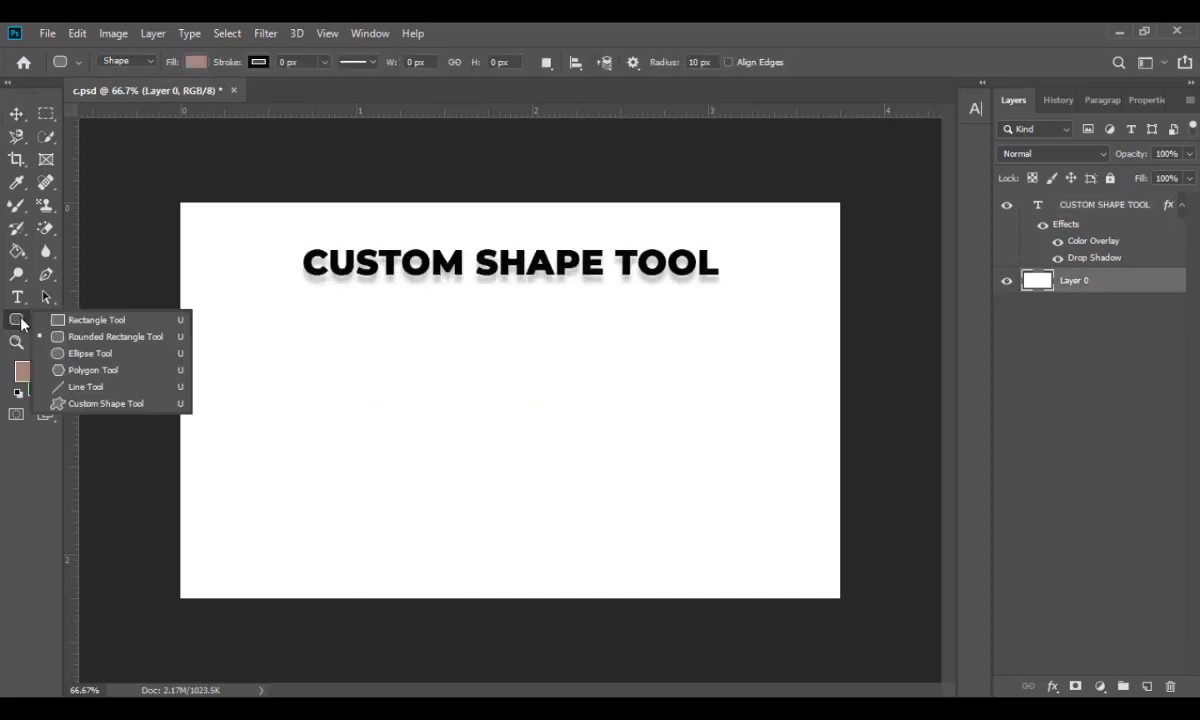
{"action": "left_click", "coordinate": [95, 403]}
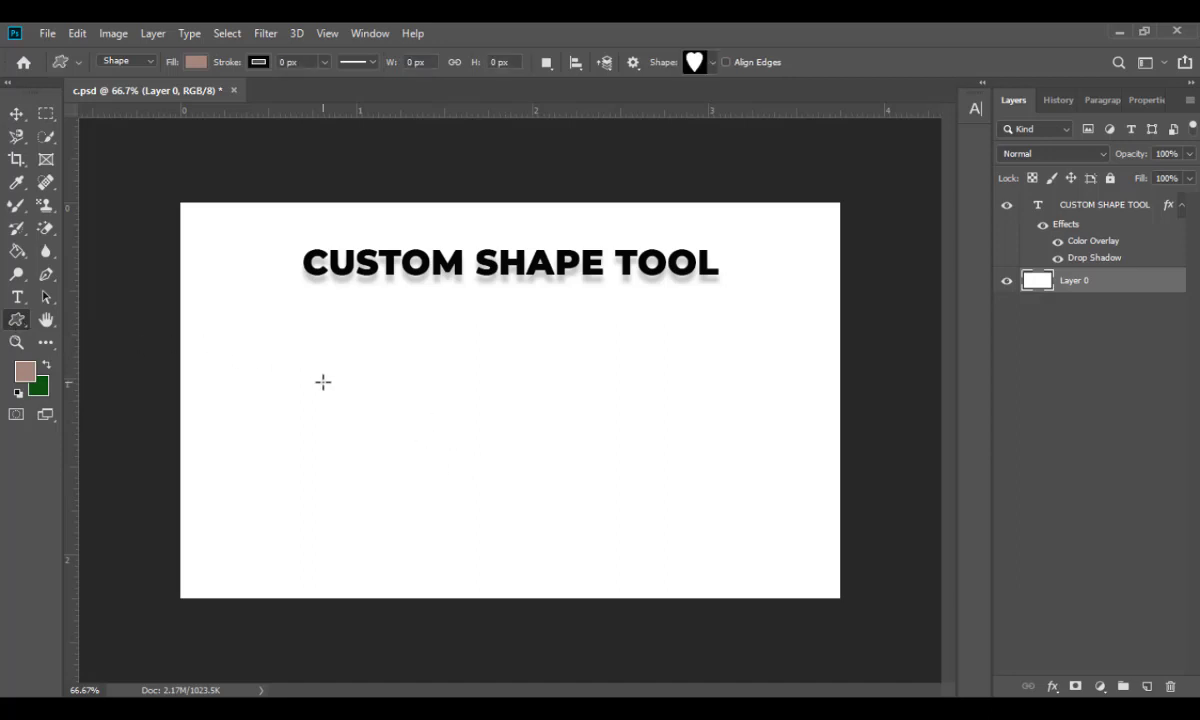
{"action": "left_click_drag", "start_coordinate": [321, 380], "coordinate": [413, 475]}
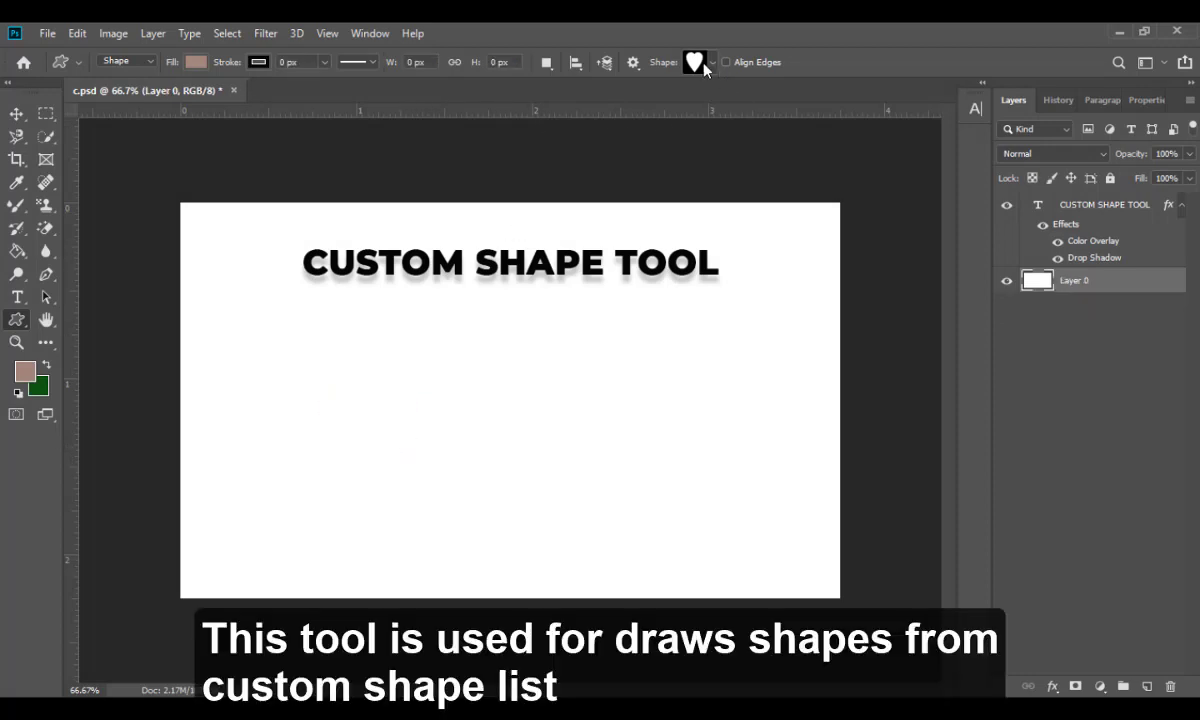
{"action": "left_click", "coordinate": [714, 63]}
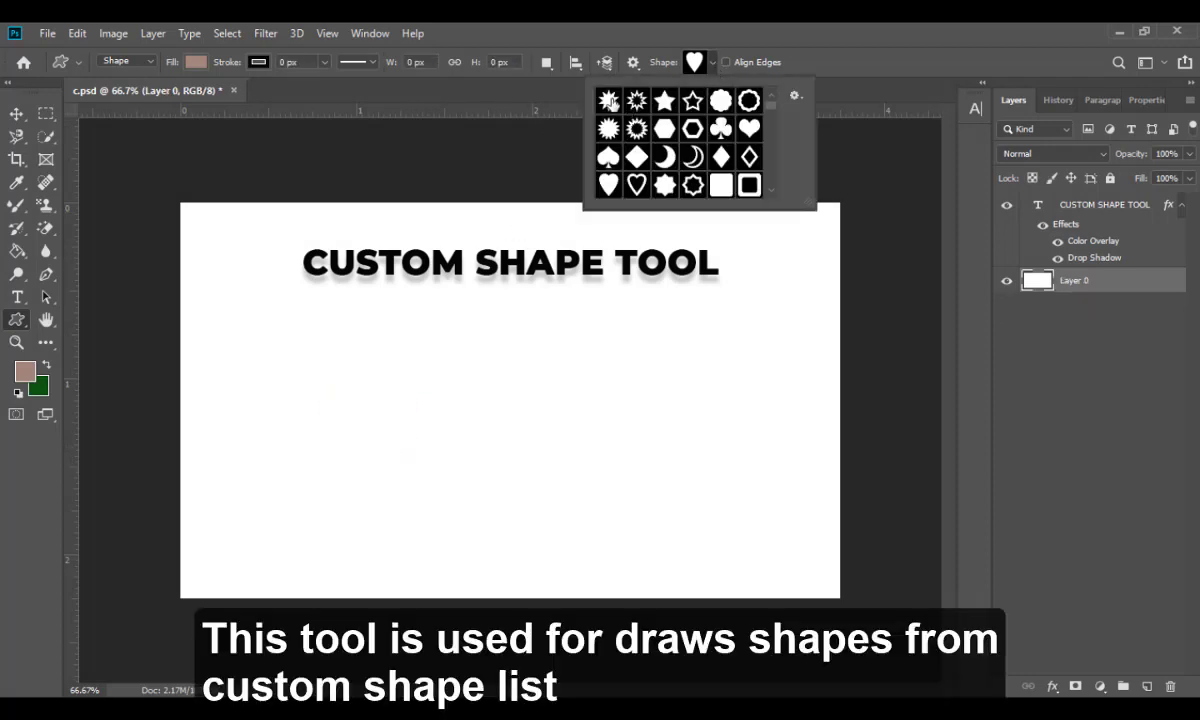
{"action": "left_click_drag", "start_coordinate": [770, 104], "coordinate": [778, 188]}
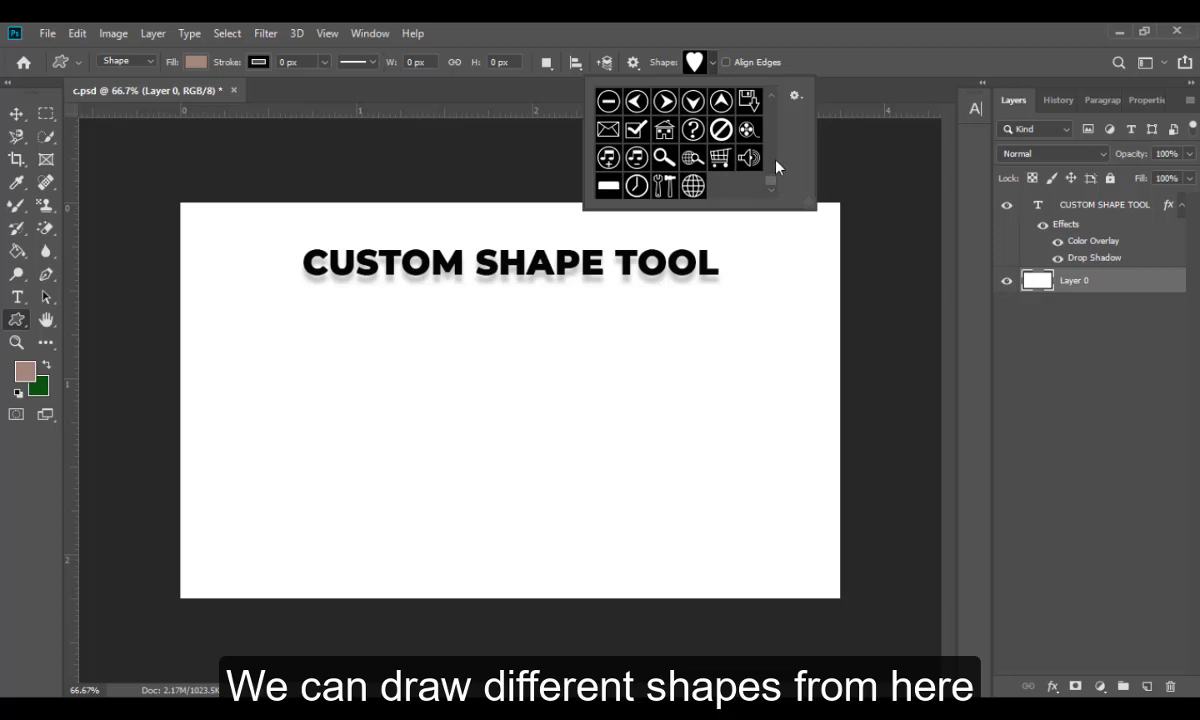
Step: Draw a 296 × 296 px brown globe shape and position it below the CUSTOM SHAPE TOOL title
{"action": "left_click", "coordinate": [692, 186]}
{"action": "left_click_drag", "start_coordinate": [448, 349], "coordinate": [619, 612]}
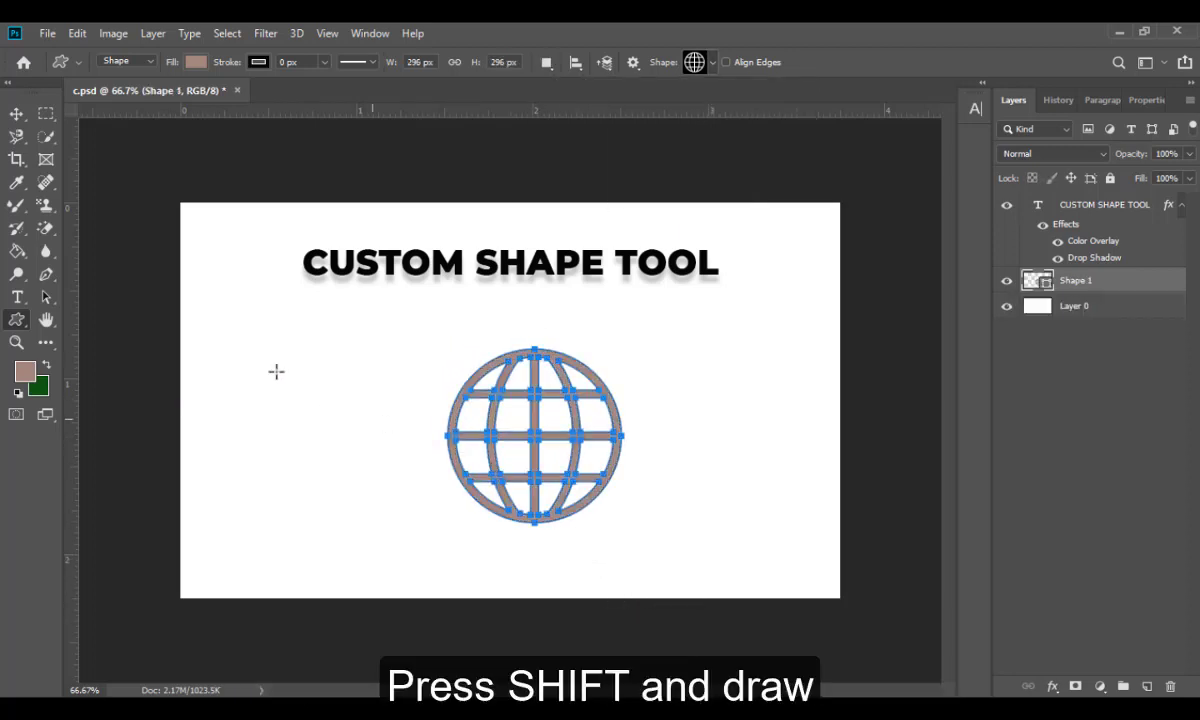
{"action": "left_click", "coordinate": [16, 113]}
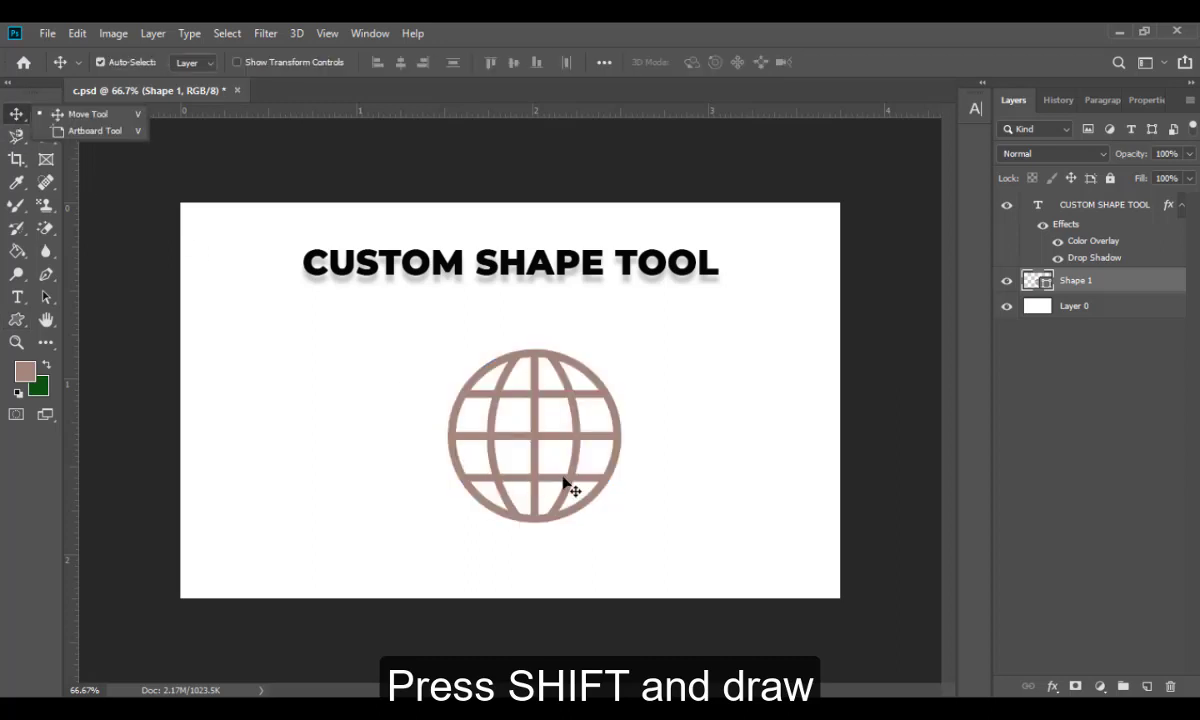
{"action": "left_click_drag", "start_coordinate": [566, 485], "coordinate": [526, 490]}
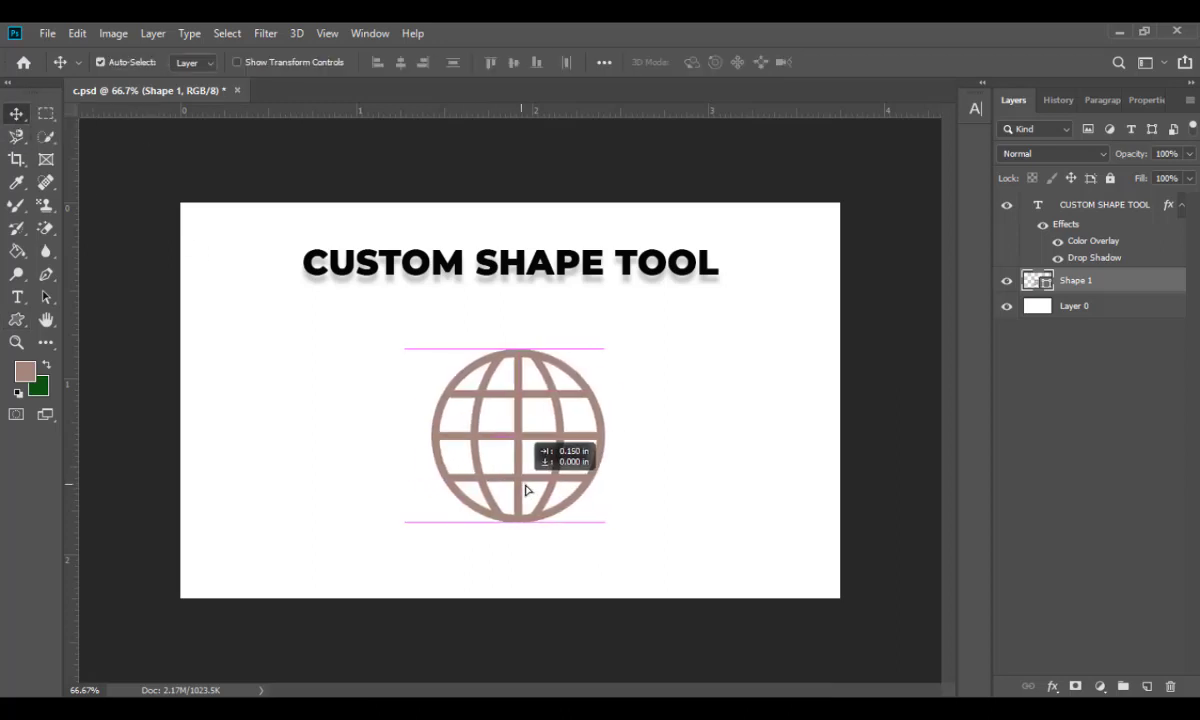
{"action": "left_click_drag", "start_coordinate": [526, 490], "coordinate": [465, 485]}
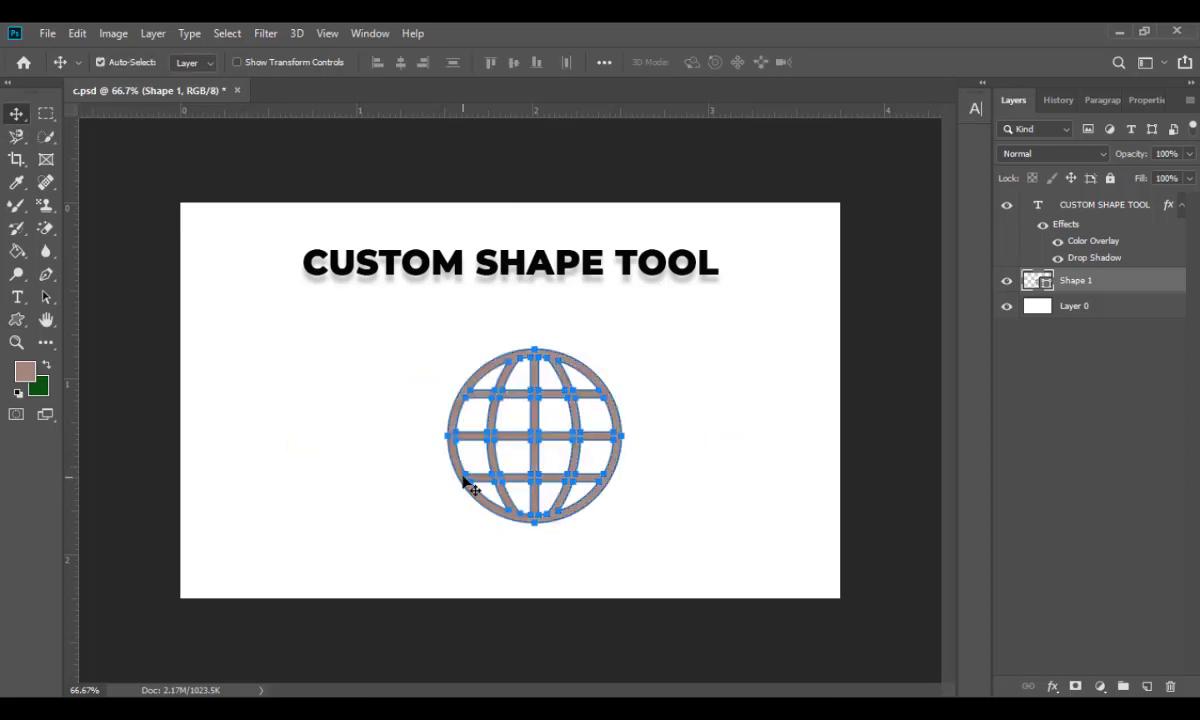
Step: Delete the globe layer and append the Objects shape set to the custom shape library
{"action": "key", "text": "Delete"}
{"action": "key", "text": "u"}
{"action": "left_click", "coordinate": [700, 62]}
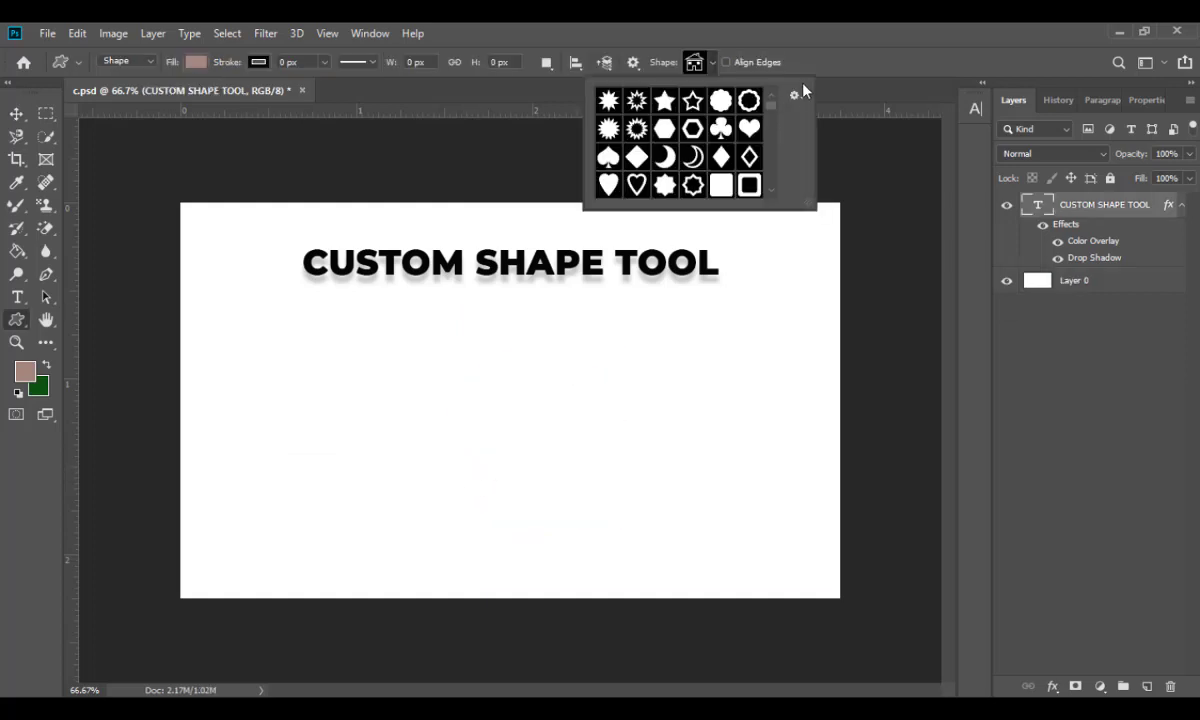
{"action": "left_click", "coordinate": [795, 95]}
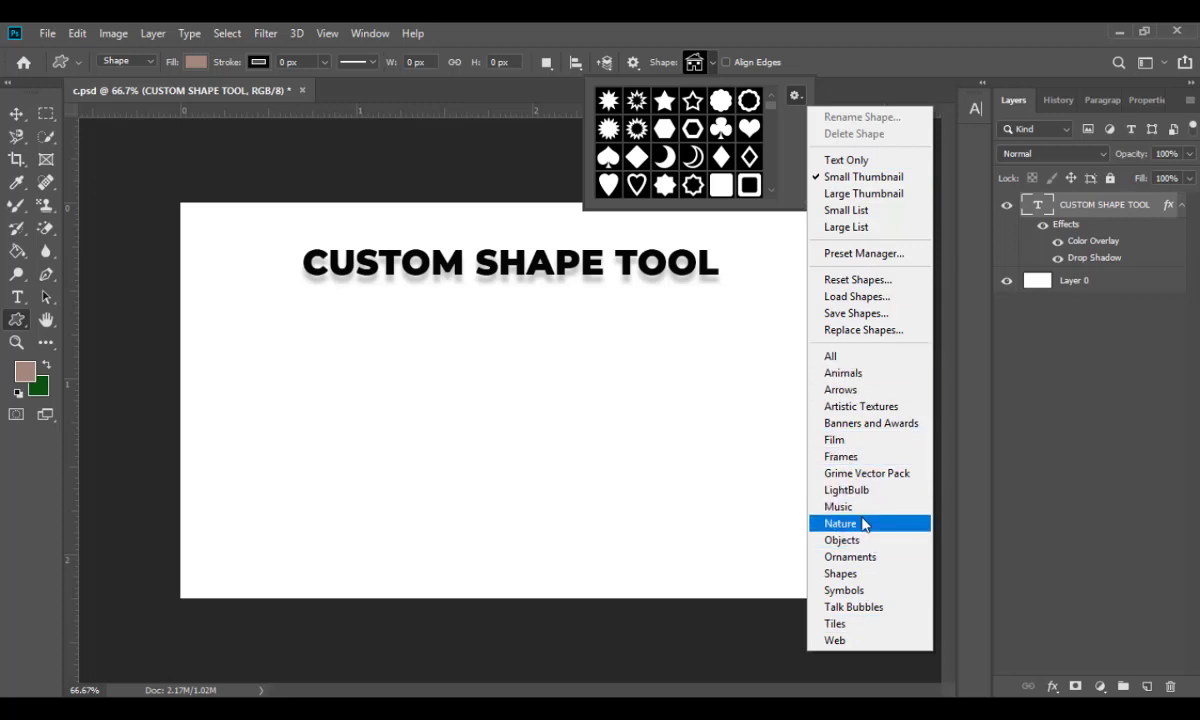
{"action": "left_click", "coordinate": [874, 541]}
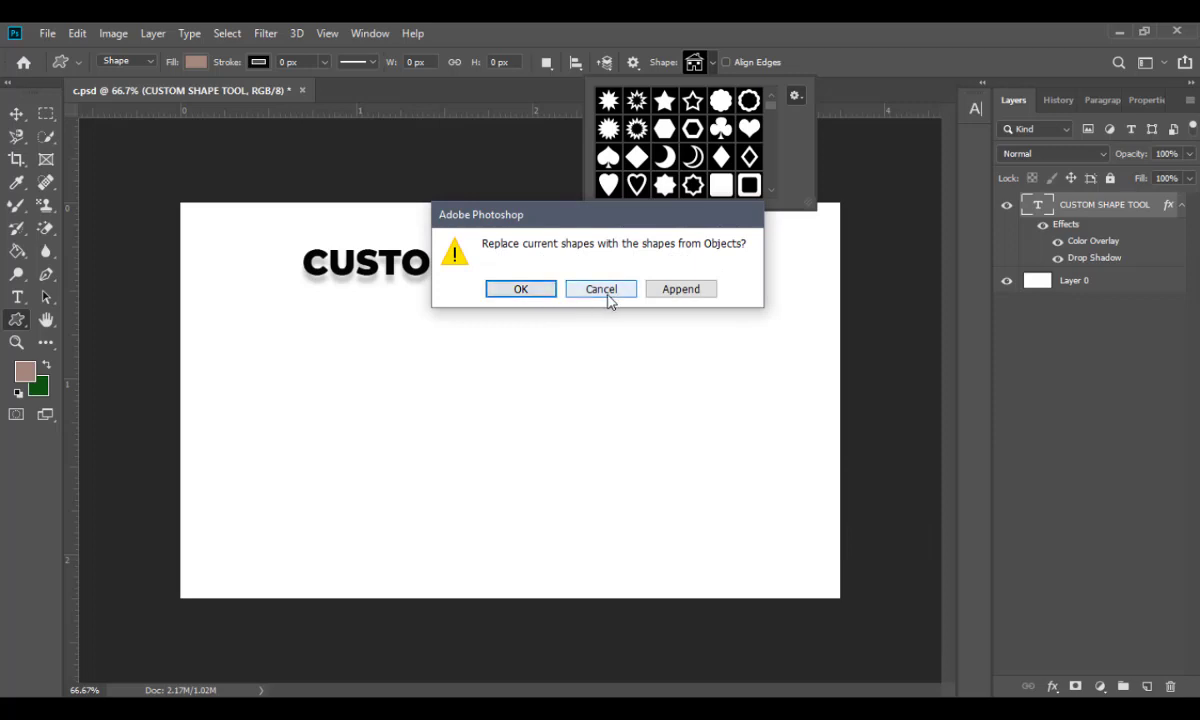
{"action": "left_click", "coordinate": [680, 292]}
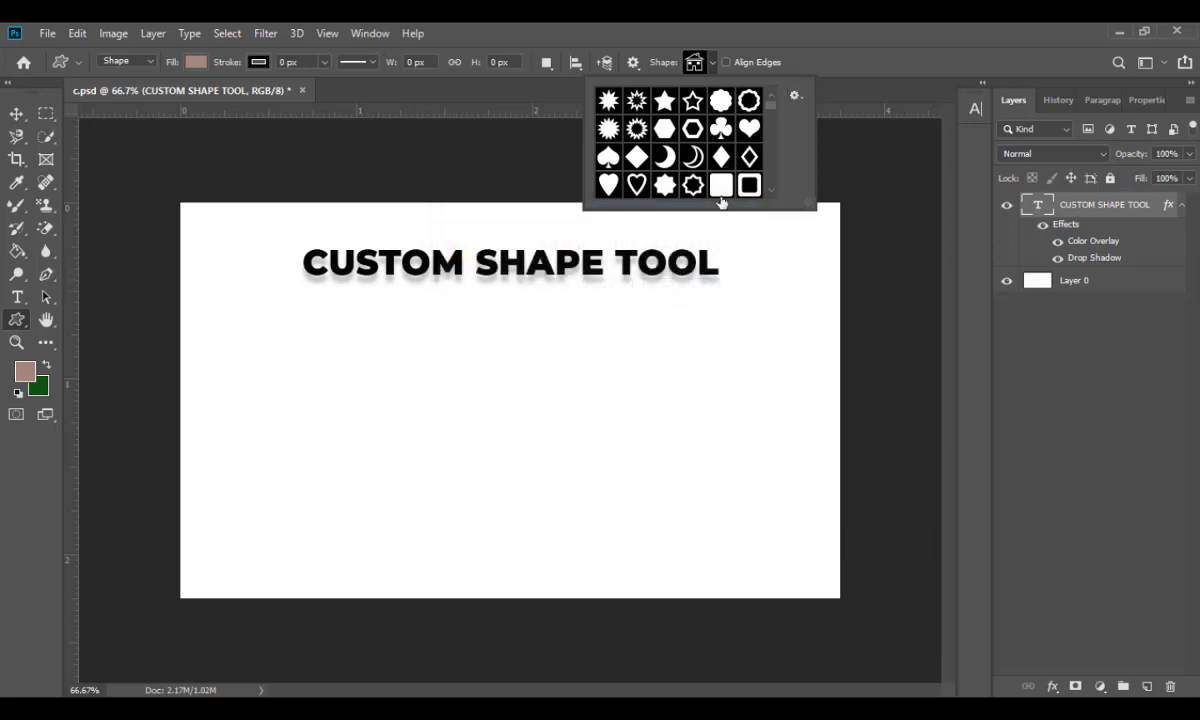
Step: Scroll through the shape library and select the compass shape
{"action": "scroll", "coordinate": [720, 173], "scroll_direction": "down", "scroll_amount": 2}
{"action": "scroll", "coordinate": [720, 178], "scroll_direction": "down", "scroll_amount": 2}
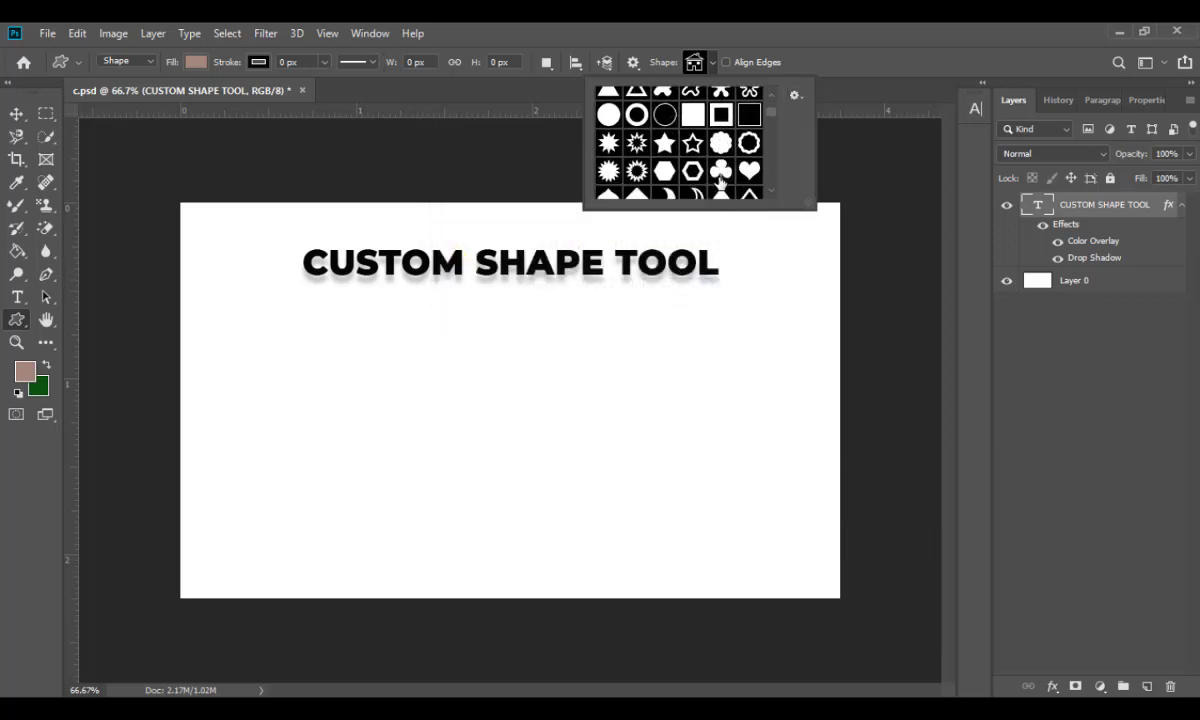
{"action": "scroll", "coordinate": [721, 185], "scroll_direction": "down", "scroll_amount": 2}
{"action": "scroll", "coordinate": [722, 190], "scroll_direction": "down", "scroll_amount": 2}
{"action": "scroll", "coordinate": [722, 186], "scroll_direction": "down", "scroll_amount": 2}
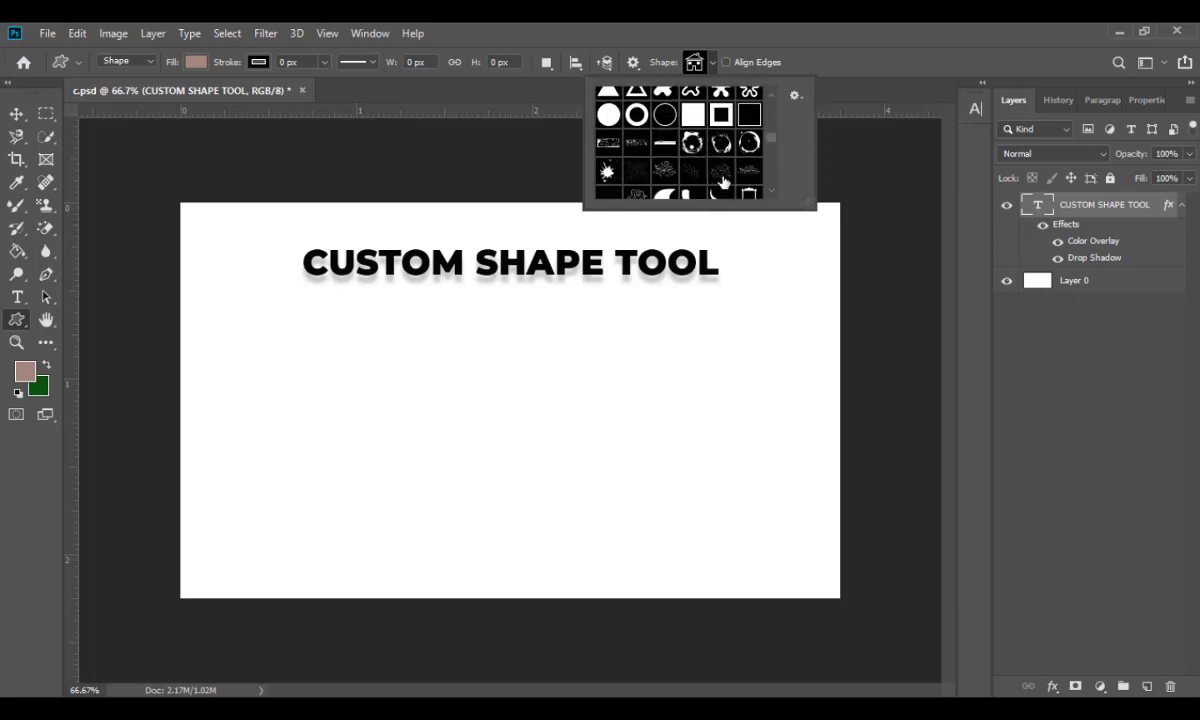
{"action": "scroll", "coordinate": [722, 182], "scroll_direction": "down", "scroll_amount": 2}
{"action": "scroll", "coordinate": [722, 178], "scroll_direction": "down", "scroll_amount": 2}
{"action": "scroll", "coordinate": [722, 175], "scroll_direction": "down", "scroll_amount": 2}
{"action": "scroll", "coordinate": [722, 175], "scroll_direction": "down", "scroll_amount": 2}
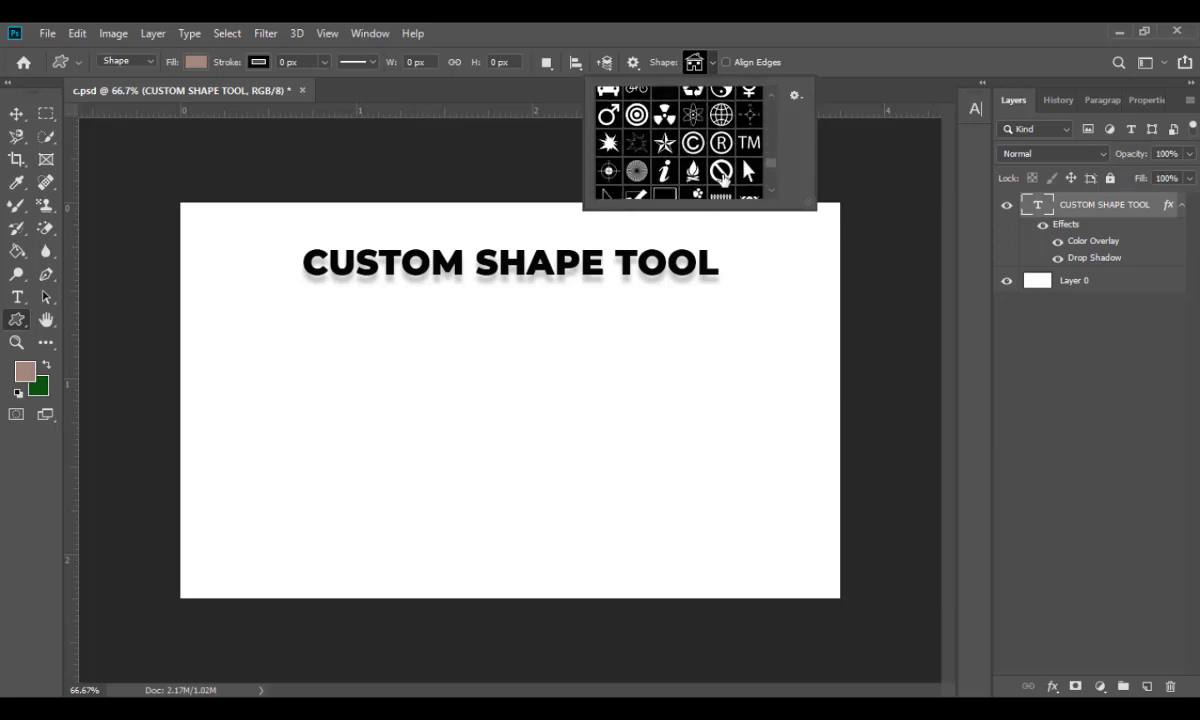
{"action": "scroll", "coordinate": [722, 175], "scroll_direction": "down", "scroll_amount": 2}
{"action": "scroll", "coordinate": [722, 176], "scroll_direction": "down", "scroll_amount": 2}
{"action": "scroll", "coordinate": [722, 176], "scroll_direction": "down", "scroll_amount": 2}
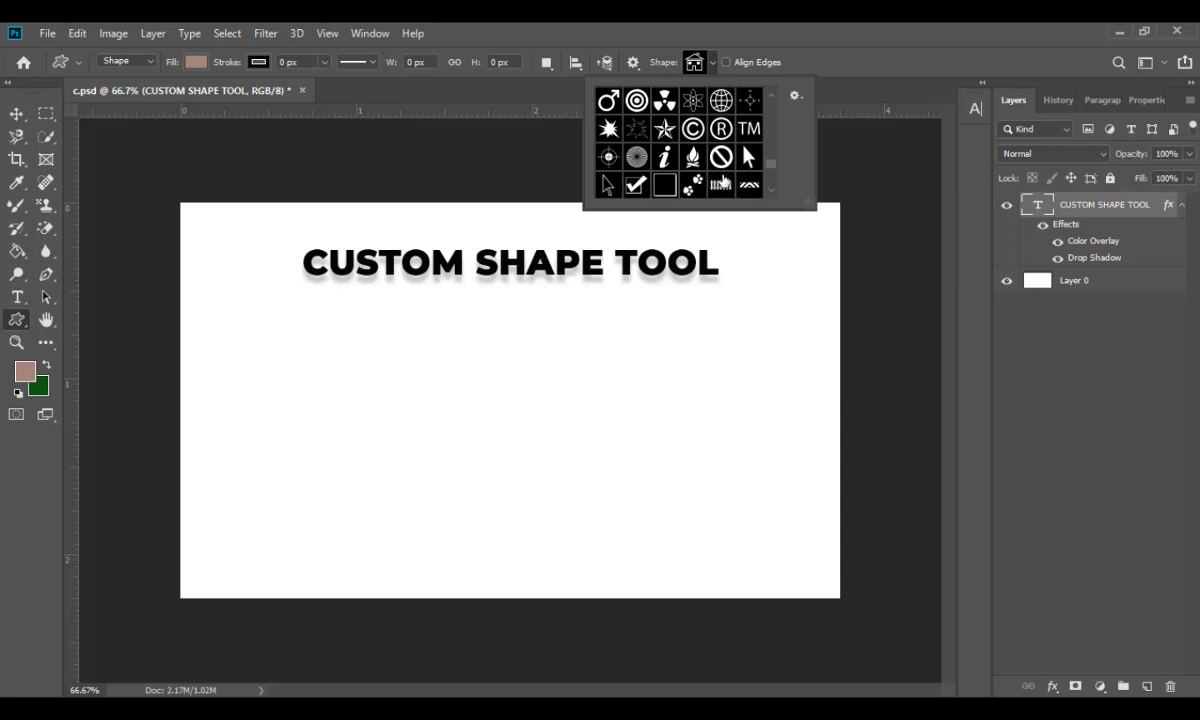
{"action": "scroll", "coordinate": [722, 177], "scroll_direction": "down", "scroll_amount": 2}
{"action": "scroll", "coordinate": [722, 178], "scroll_direction": "down", "scroll_amount": 2}
{"action": "scroll", "coordinate": [722, 178], "scroll_direction": "up", "scroll_amount": 1}
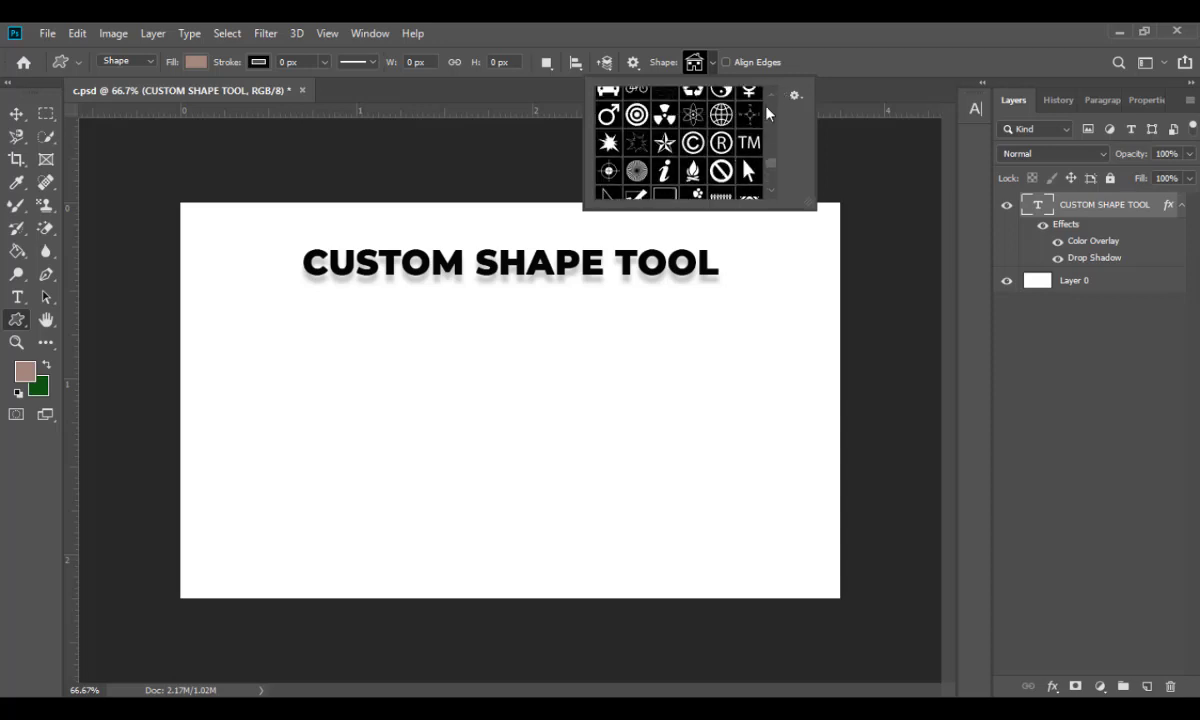
{"action": "left_click", "coordinate": [750, 116]}
Step: Draw a 334.75 × 330.81 px compass rose and centre it below the CUSTOM SHAPE TOOL title
{"action": "left_click", "coordinate": [583, 375]}
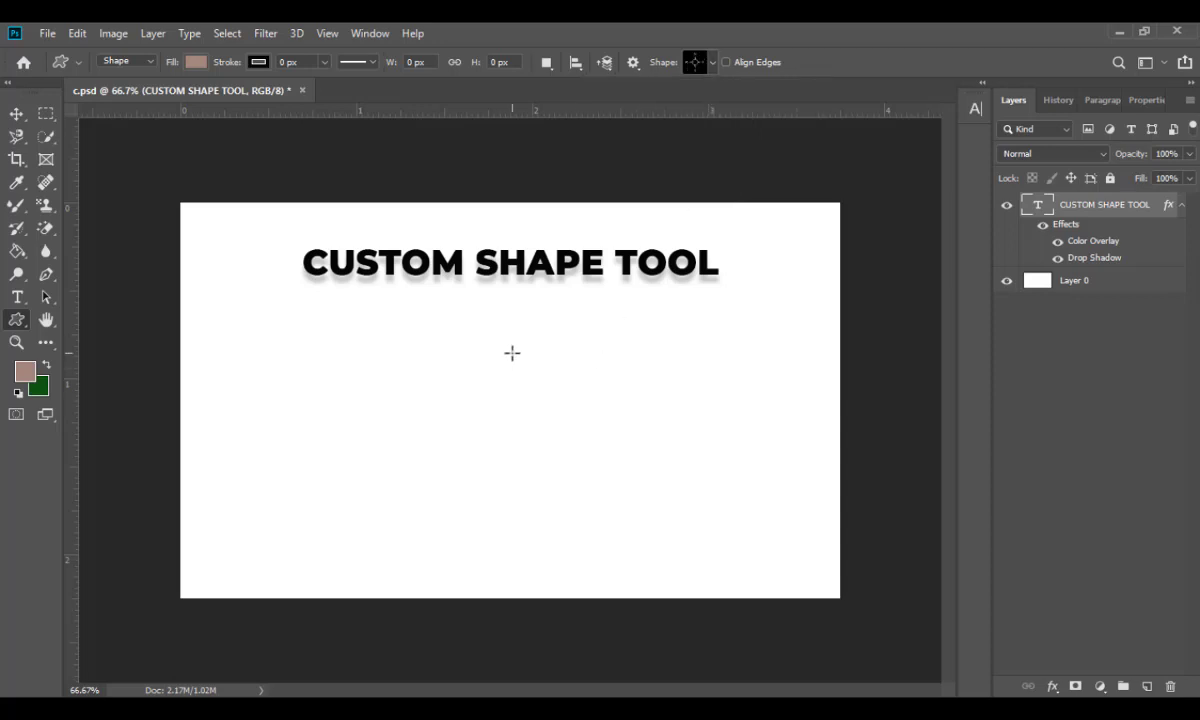
{"action": "left_click", "coordinate": [538, 362]}
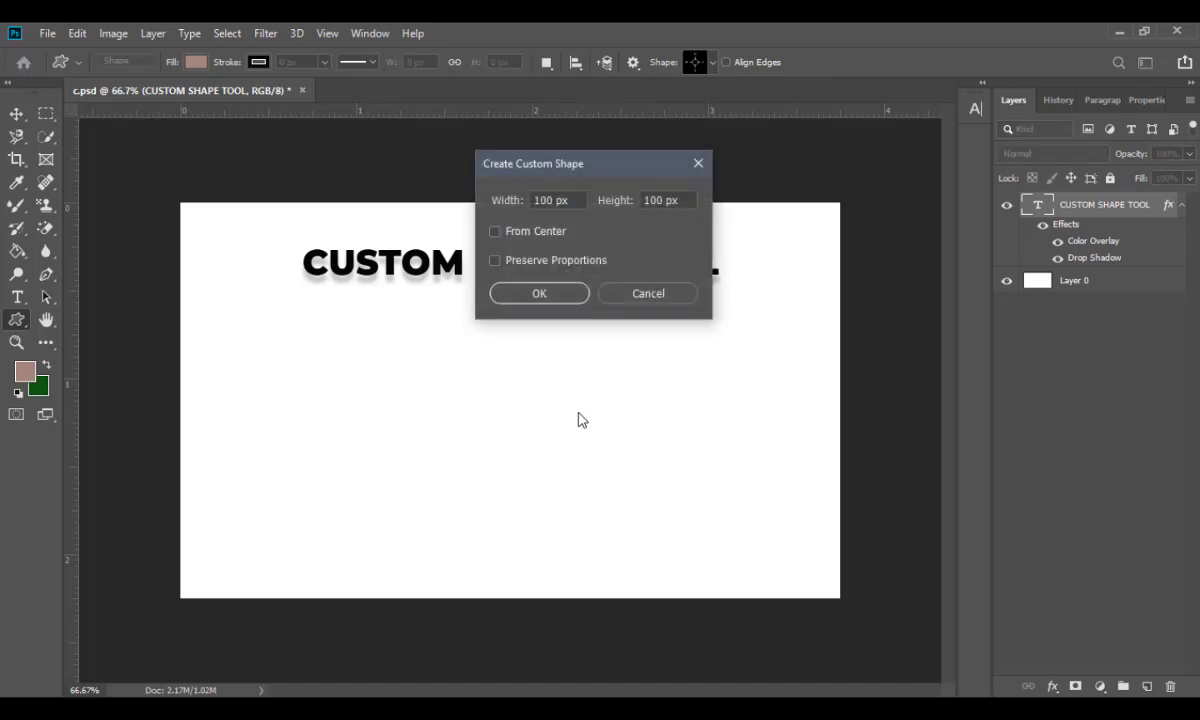
{"action": "left_click", "coordinate": [630, 298]}
{"action": "left_click_drag", "start_coordinate": [450, 366], "coordinate": [645, 568]}
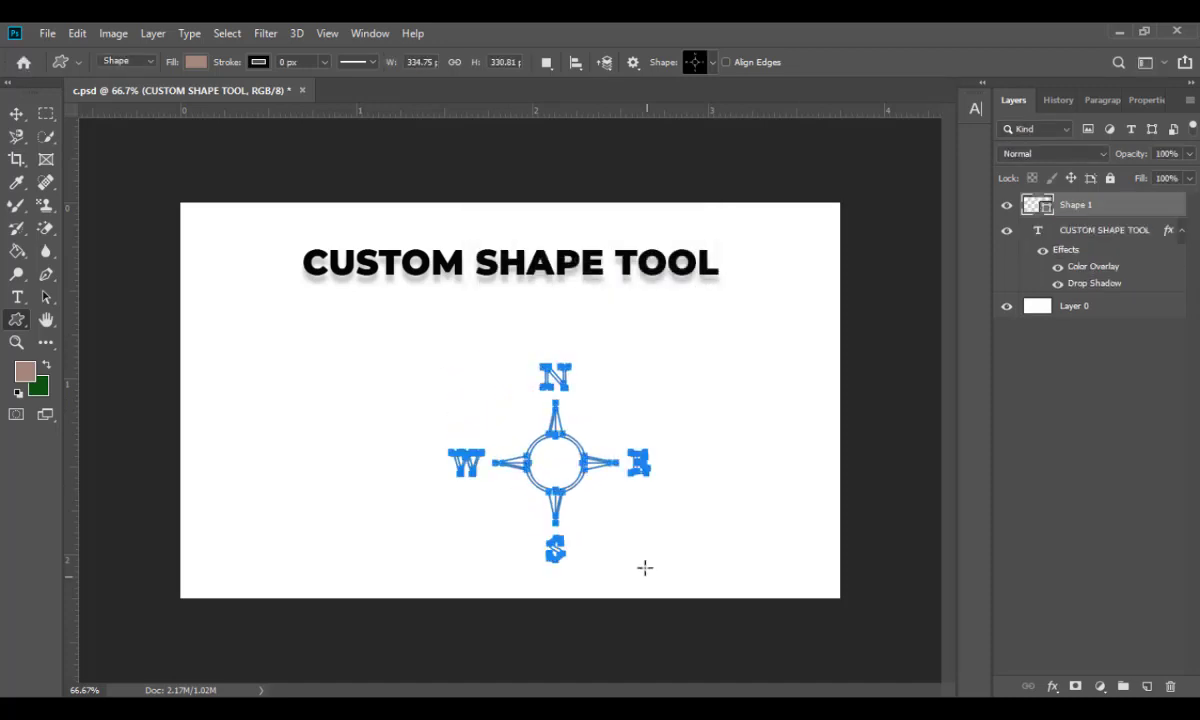
{"action": "left_click", "coordinate": [17, 115]}
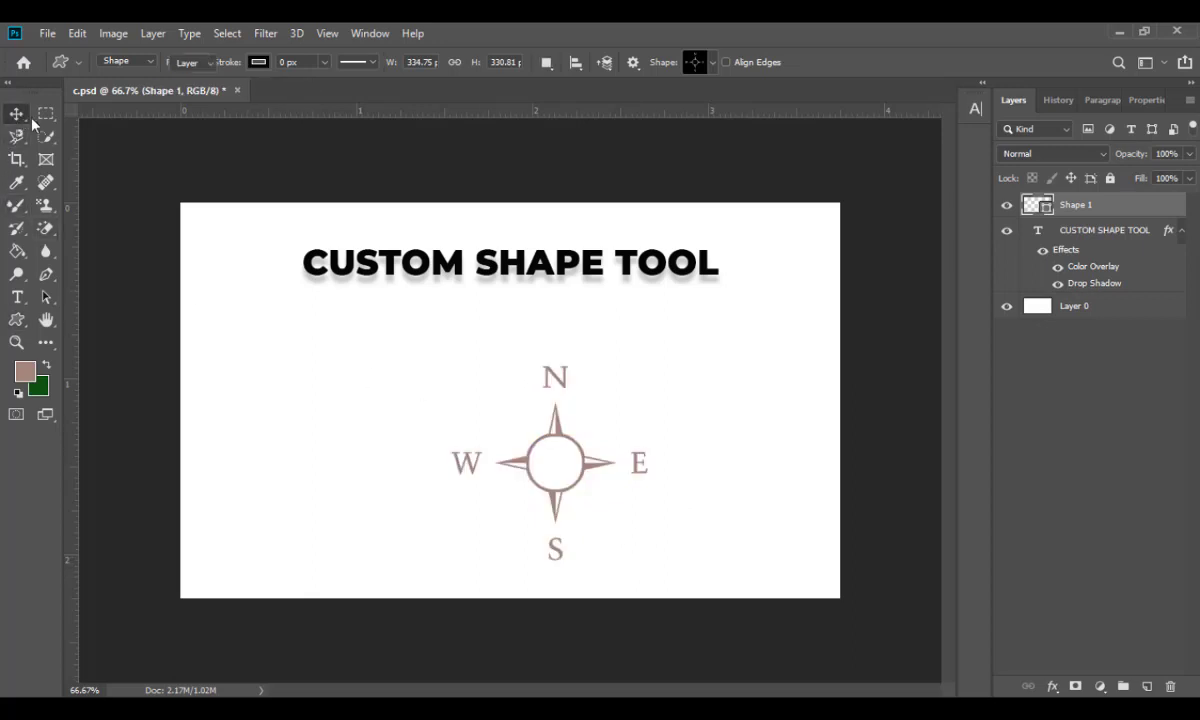
{"action": "left_click_drag", "start_coordinate": [592, 468], "coordinate": [560, 436]}
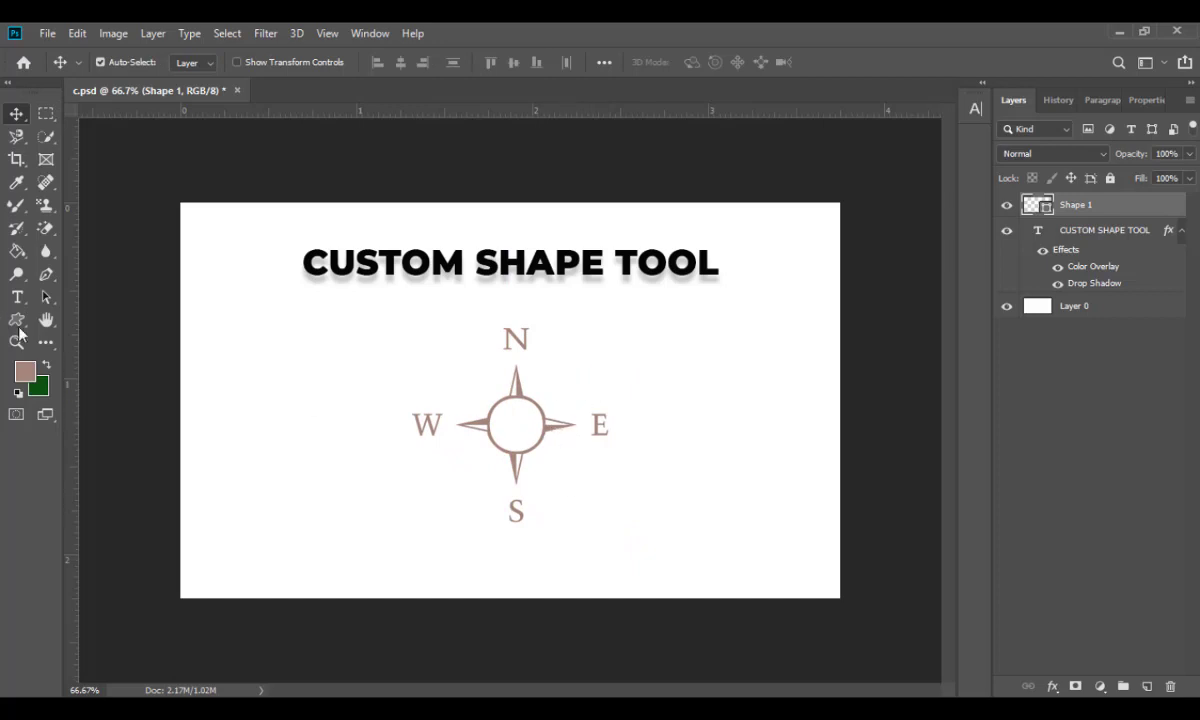
{"action": "left_click_drag", "start_coordinate": [16, 319], "coordinate": [80, 381]}
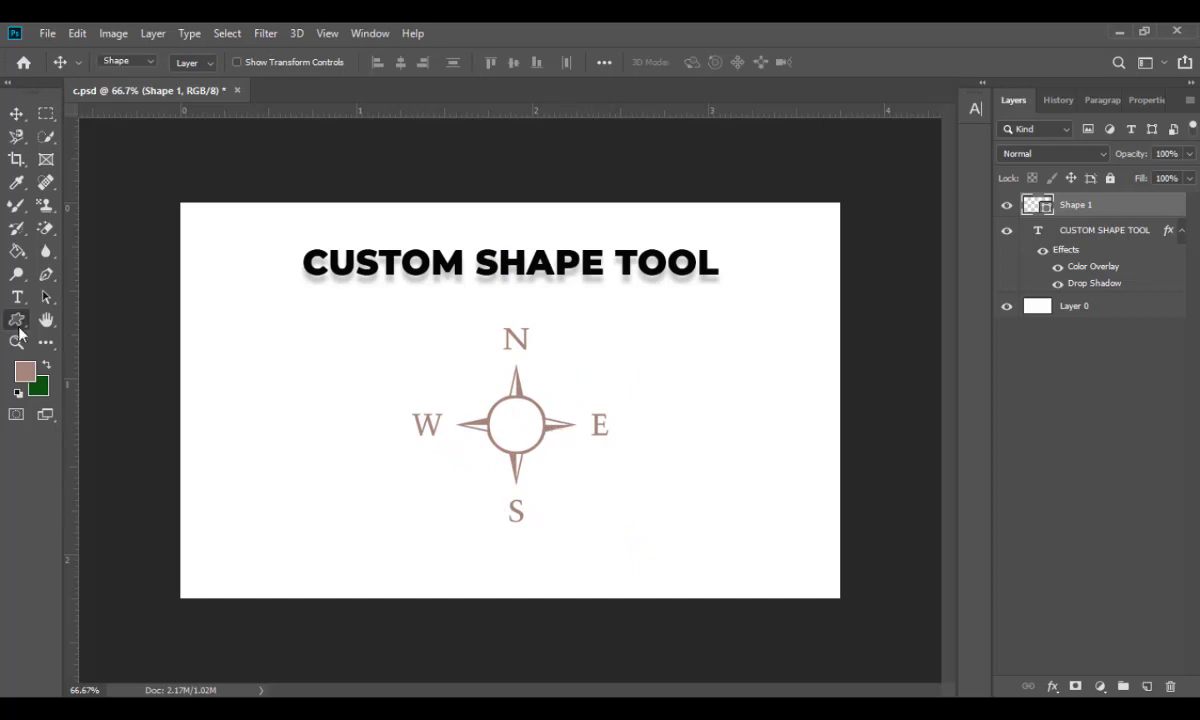
{"action": "left_click", "coordinate": [16, 113]}
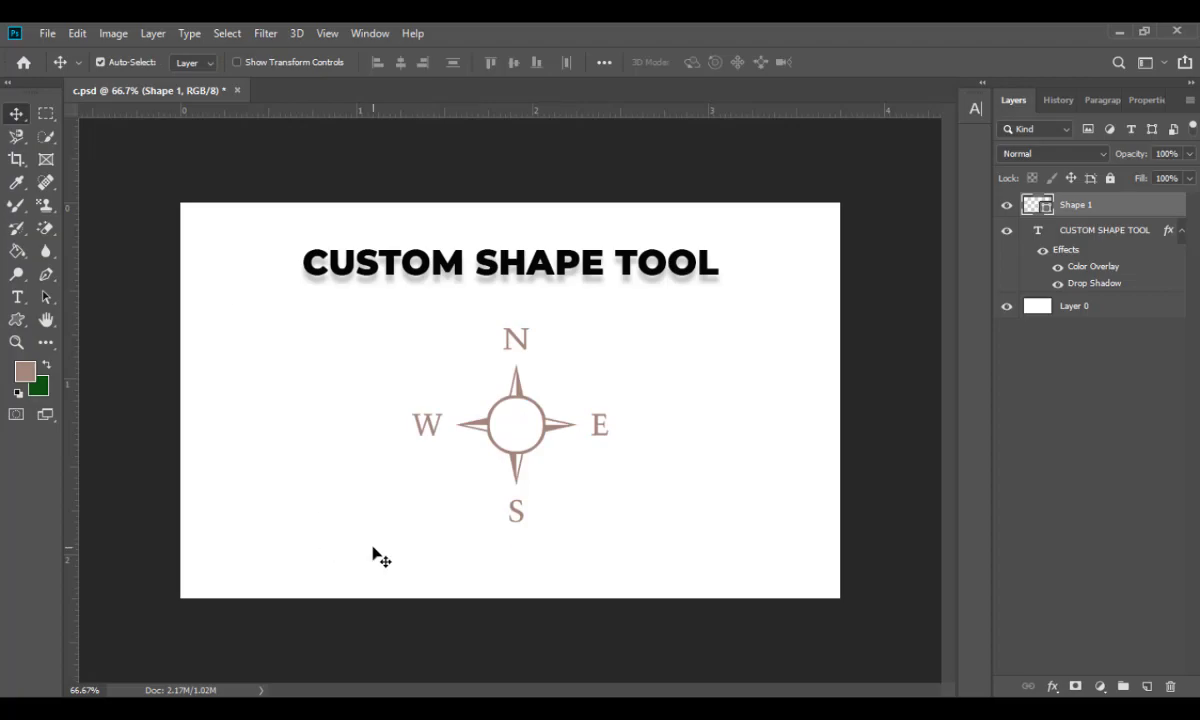